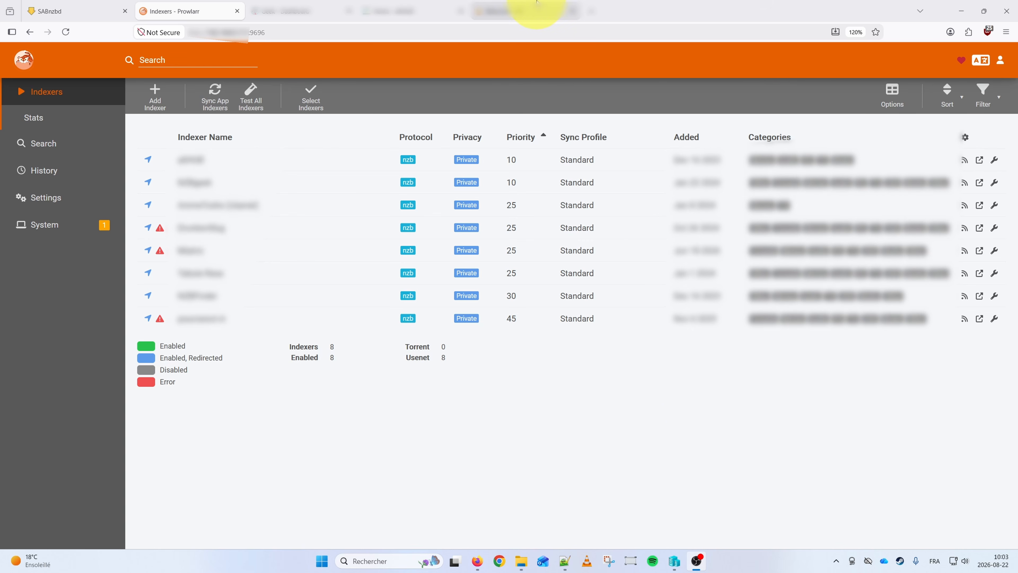
# View the open indexer websites in their browser tabs and return to the Prowlarr indexer list
pyautogui.click(537, 9)
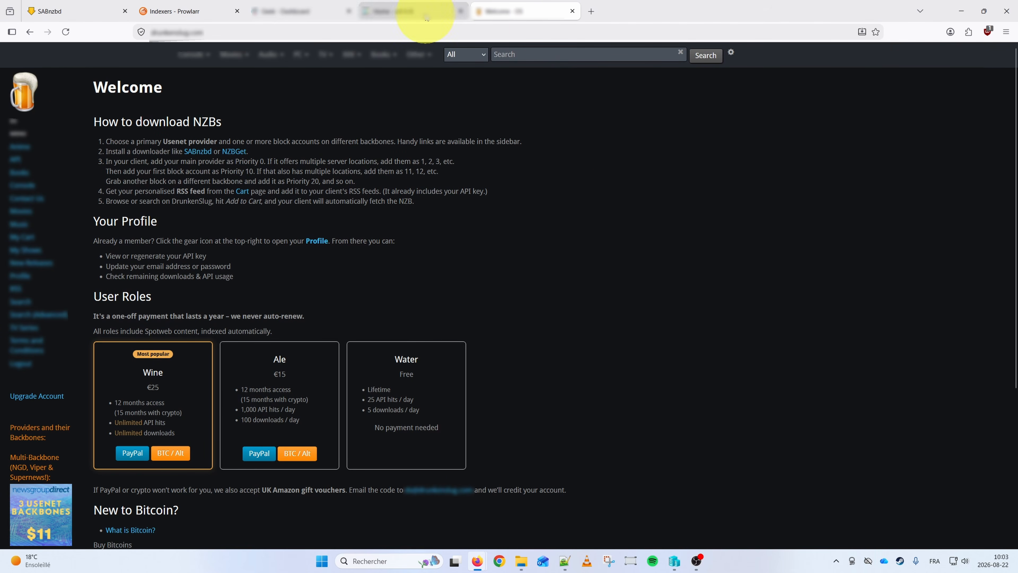
pyautogui.click(414, 3)
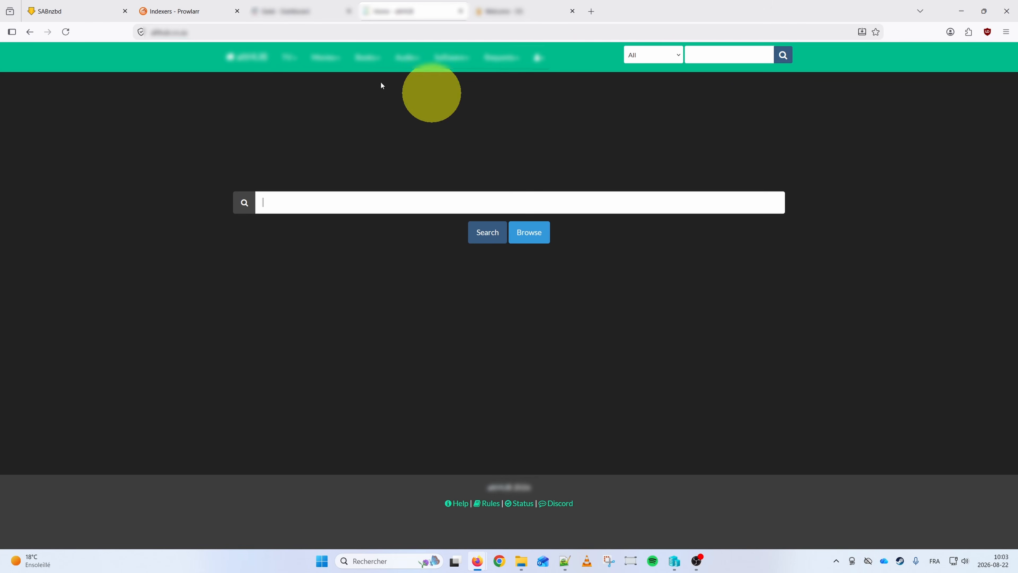
pyautogui.click(294, 3)
pyautogui.click(182, 8)
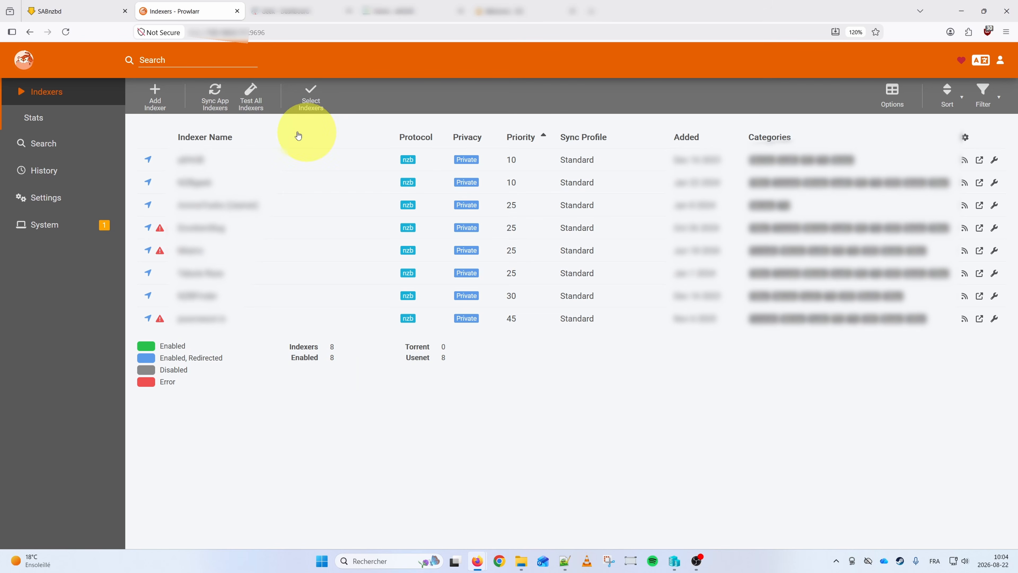
# Run a search query across all indexers in Prowlarr
pyautogui.click(54, 143)
pyautogui.click(187, 526)
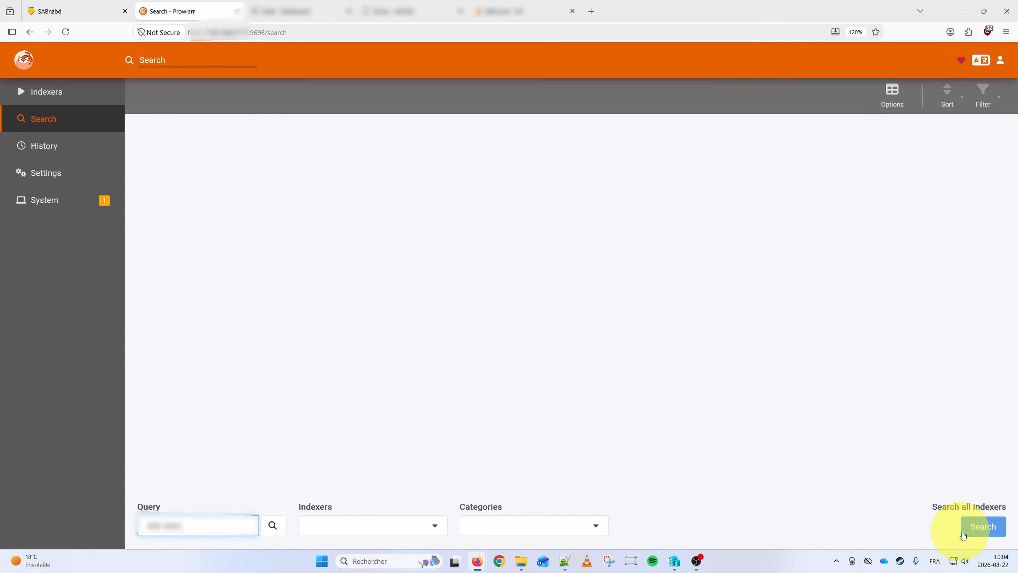
pyautogui.click(980, 526)
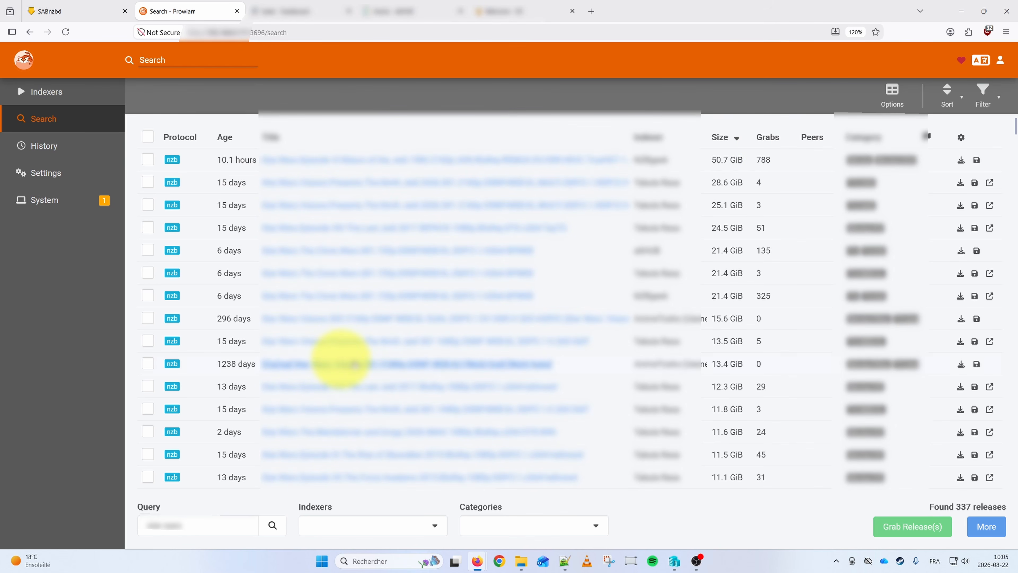
# Browse the search results and grab several releases between 8.9 and 11.1 GiB for the download client
pyautogui.scroll(-3, 441, 367)
pyautogui.scroll(-9, 469, 361)
pyautogui.scroll(11, 570, 347)
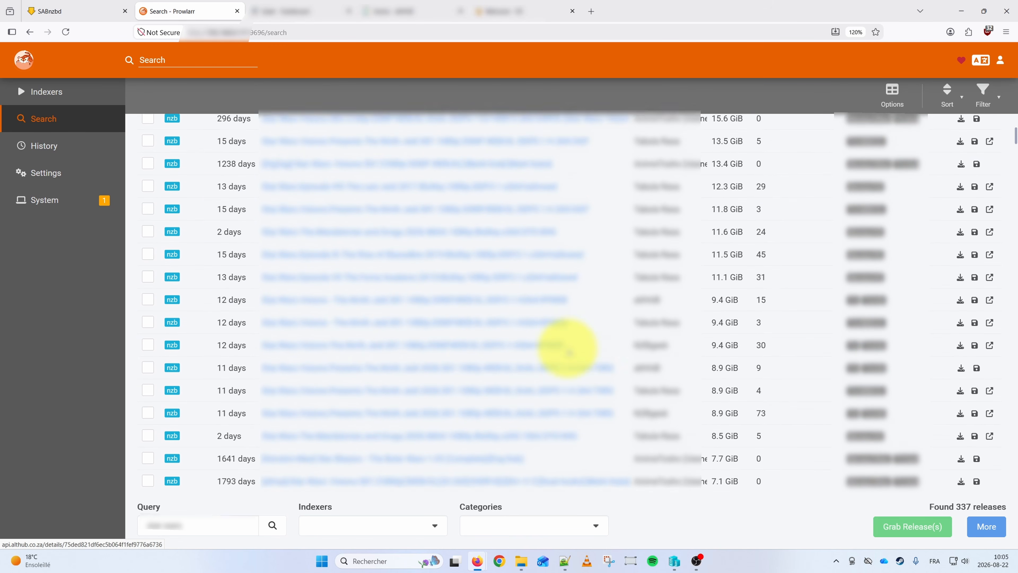
pyautogui.scroll(1, 569, 352)
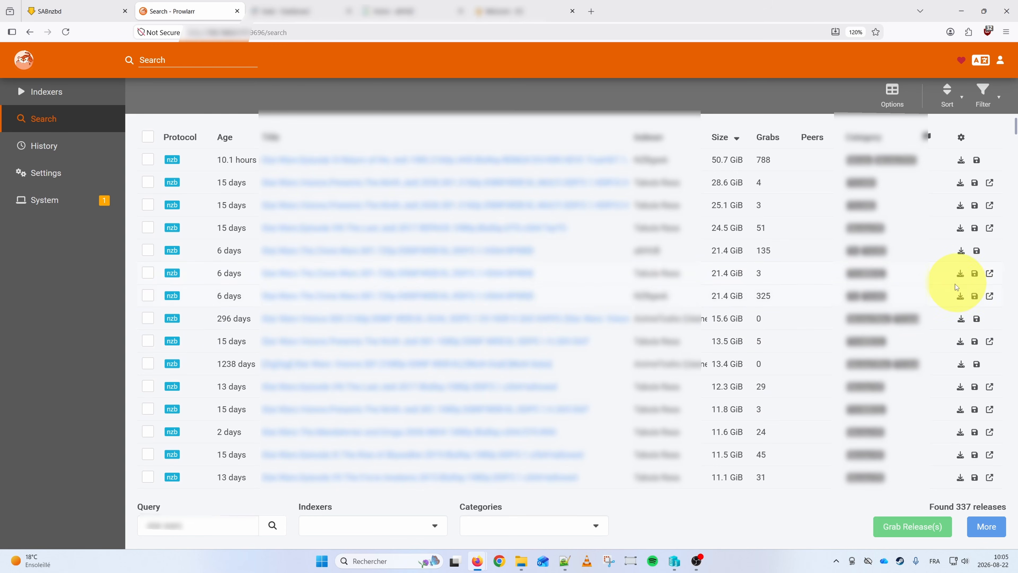
pyautogui.scroll(-4, 938, 347)
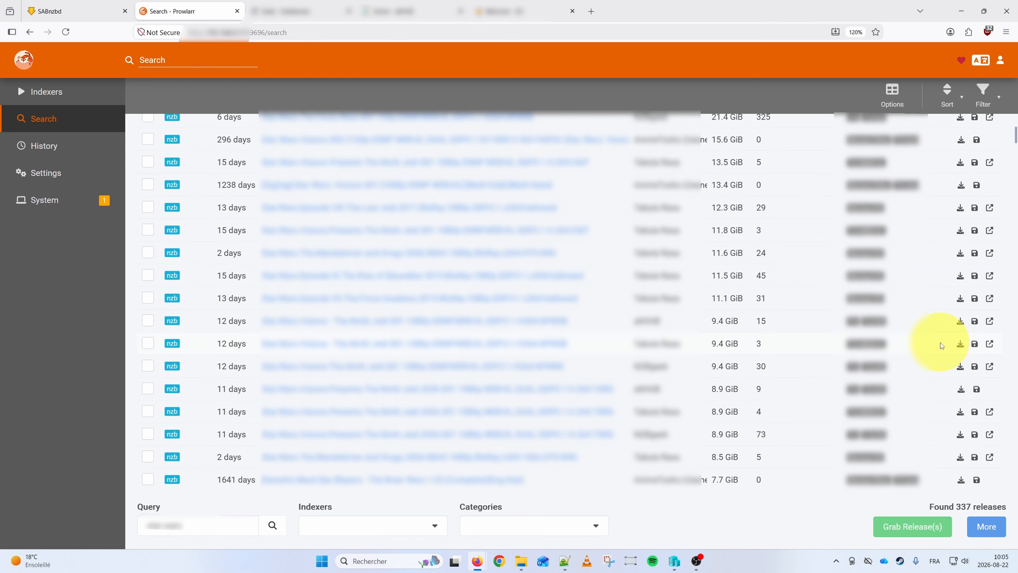
pyautogui.scroll(-5, 944, 342)
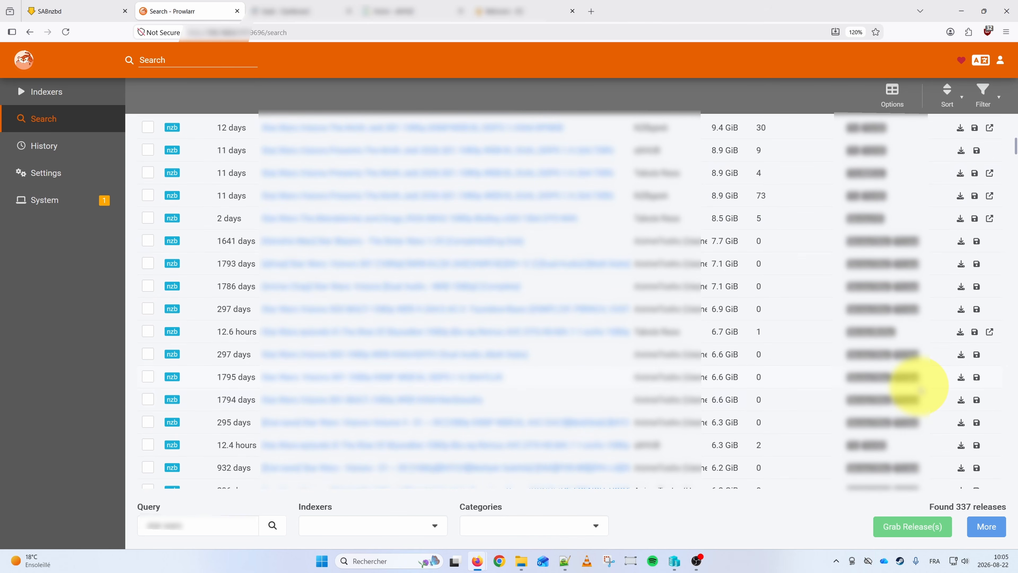
pyautogui.scroll(4, 945, 341)
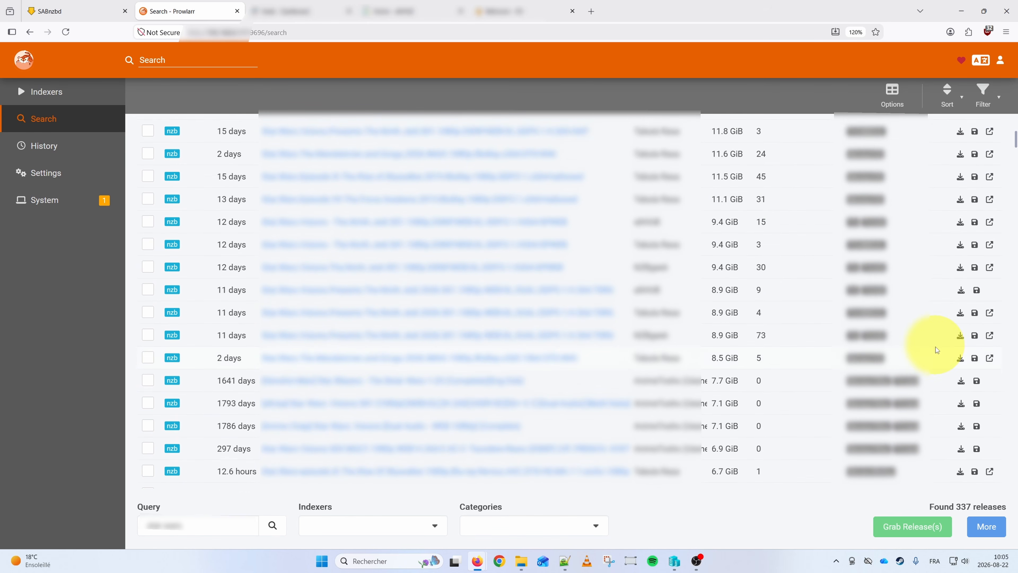
pyautogui.click(960, 351)
pyautogui.click(960, 306)
pyautogui.click(960, 284)
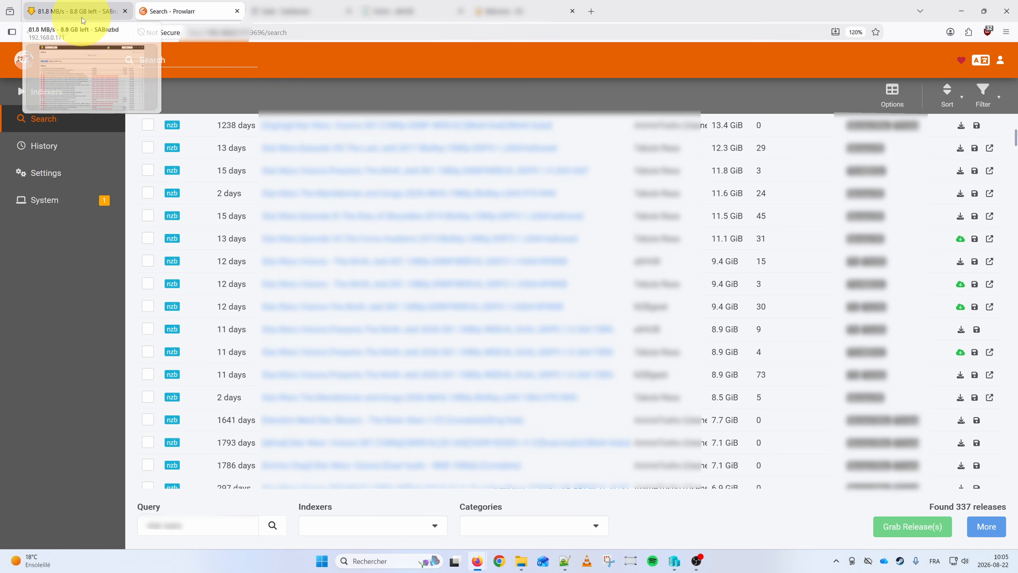
# Switch to SABnzbd to check the download queue
pyautogui.click(105, 12)
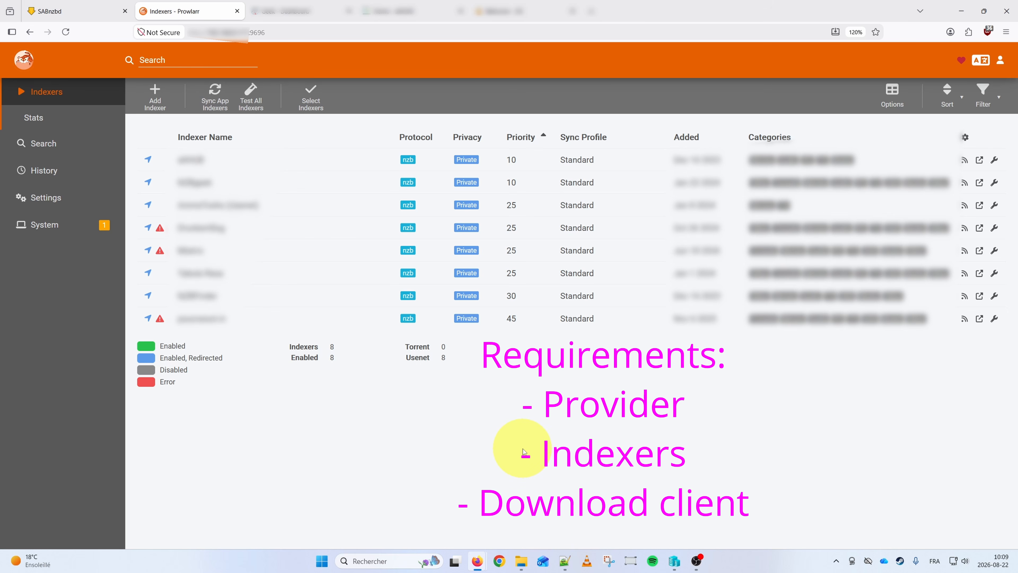
pyautogui.click(72, 17)
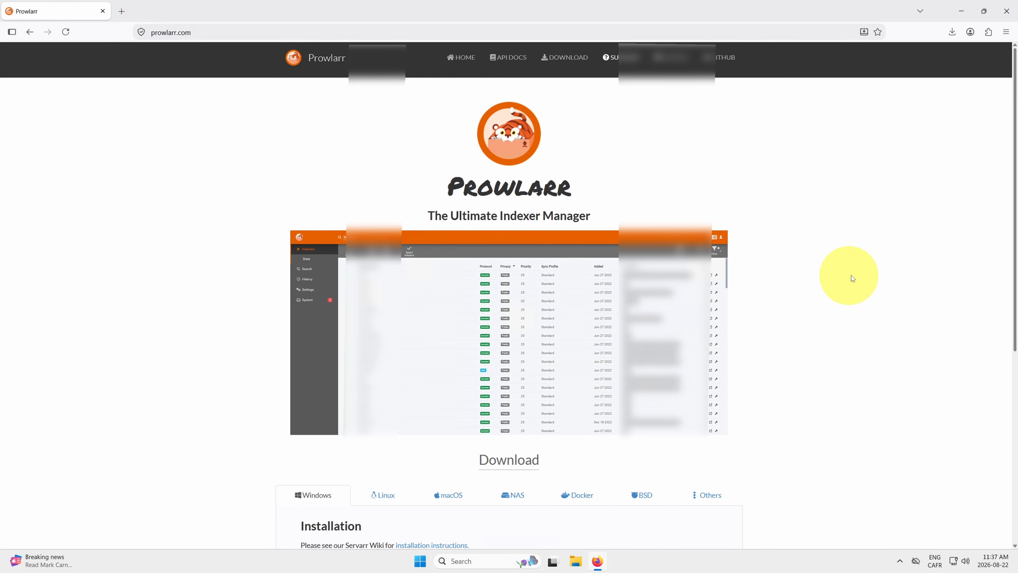
# Download the Windows x64 installer from prowlarr.com and open its containing folder
pyautogui.scroll(-5, 842, 268)
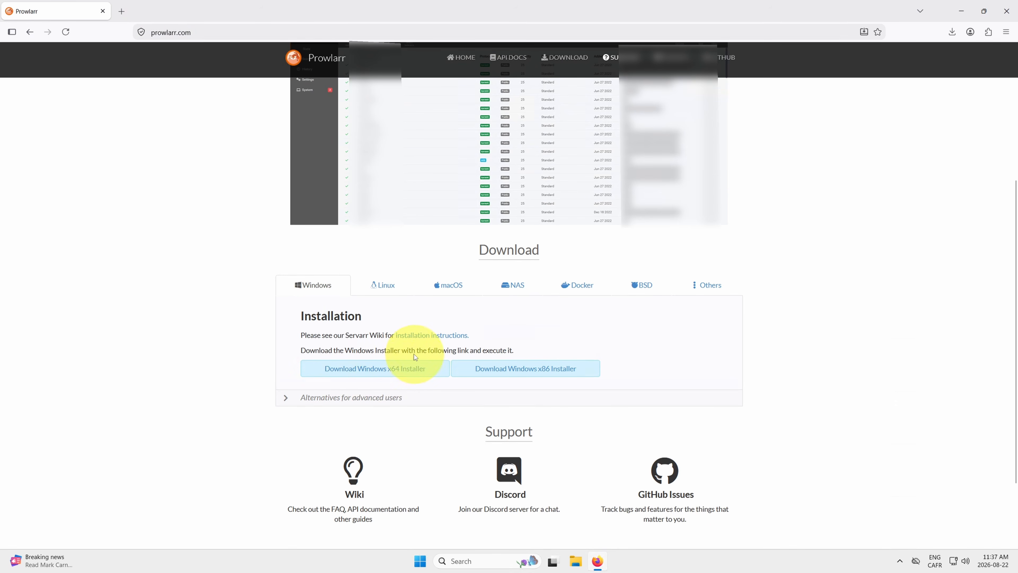
pyautogui.click(335, 369)
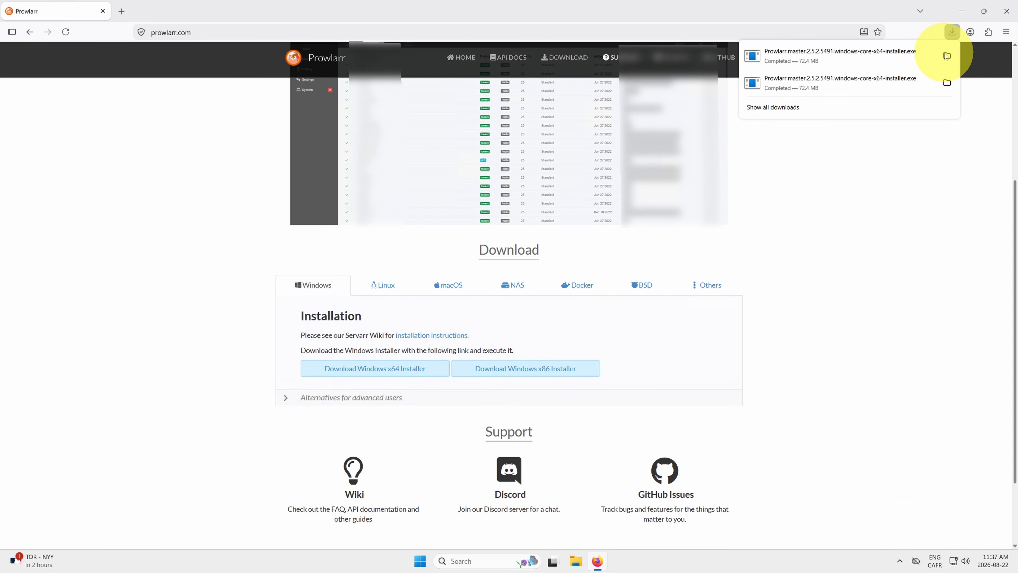
pyautogui.click(947, 57)
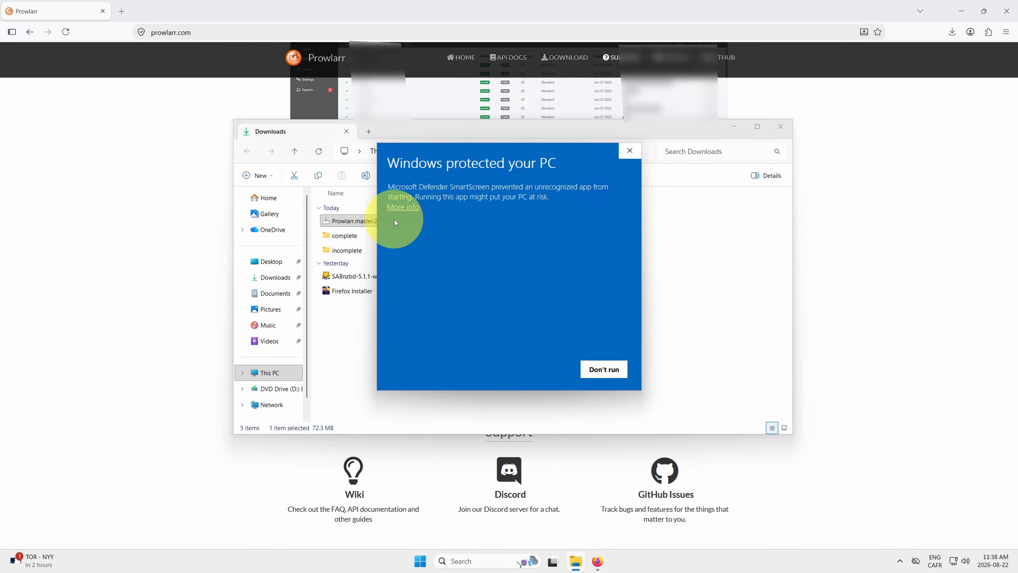
# Run the downloaded Prowlarr installer despite the SmartScreen block and allow it to make changes to the device
pyautogui.click(409, 208)
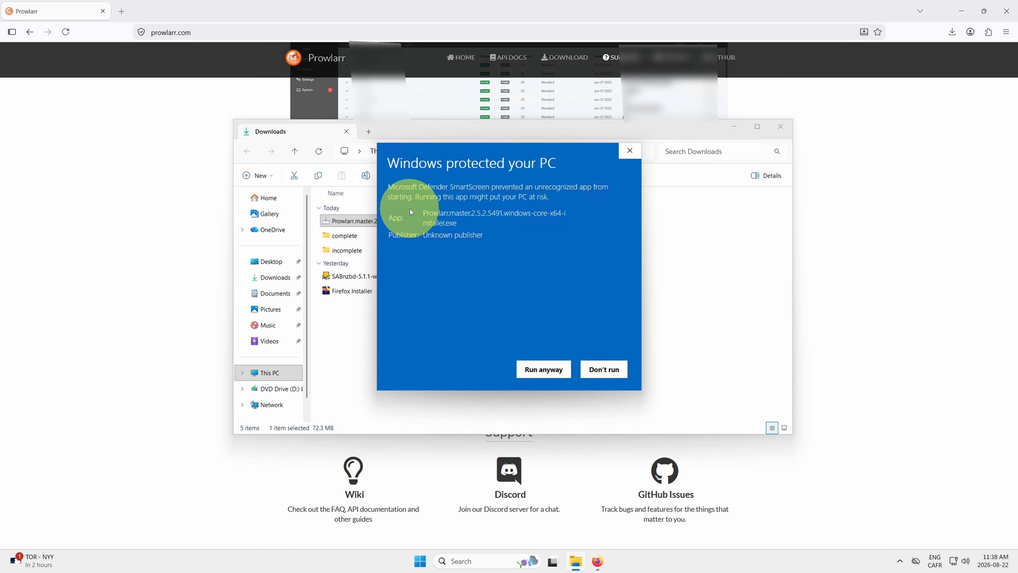
pyautogui.click(542, 368)
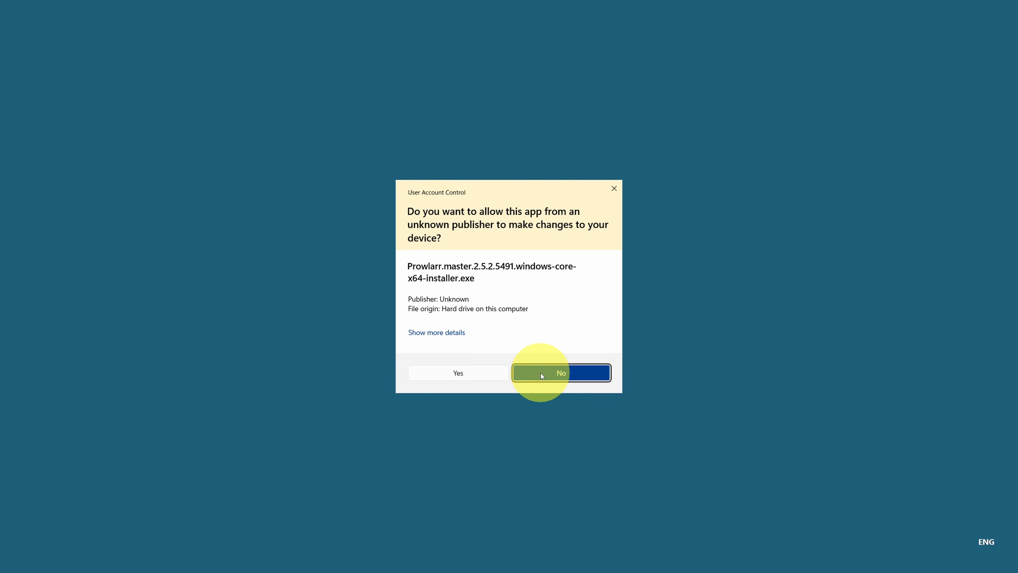
pyautogui.click(478, 374)
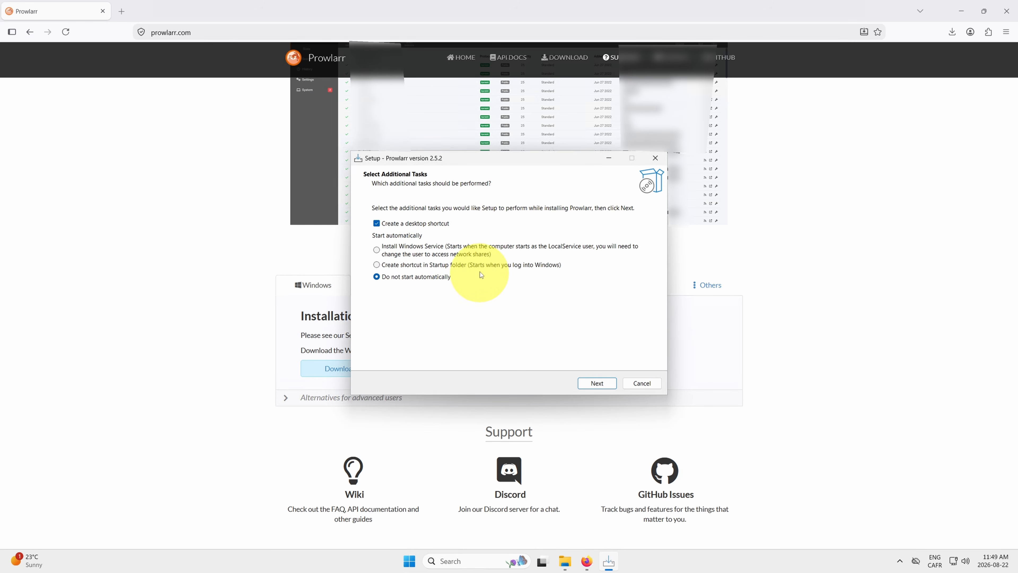
# Install Prowlarr with a desktop shortcut and no automatic start, then finish setup with access from other devices enabled and Prowlarr launched
pyautogui.click(430, 249)
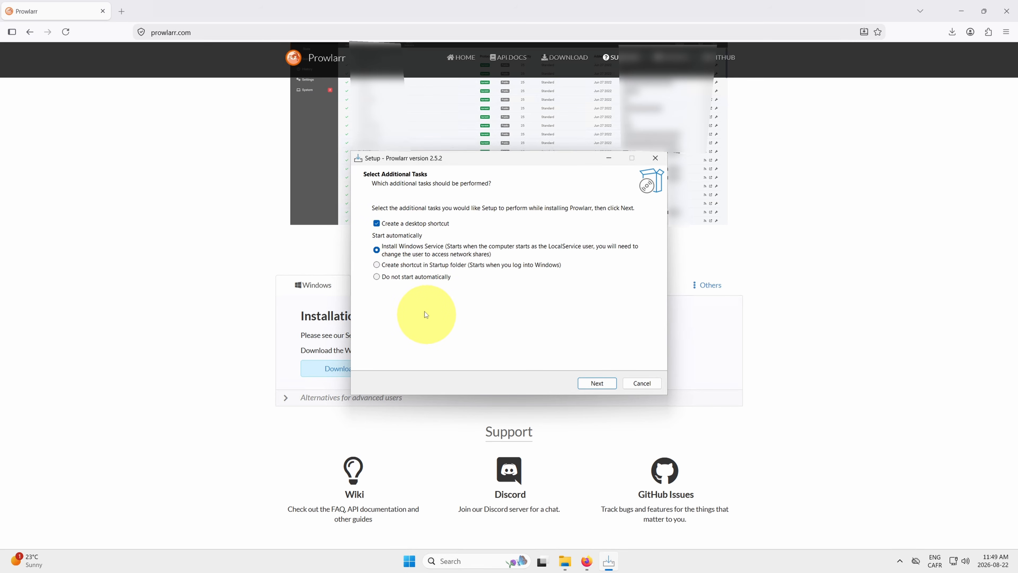
pyautogui.click(413, 281)
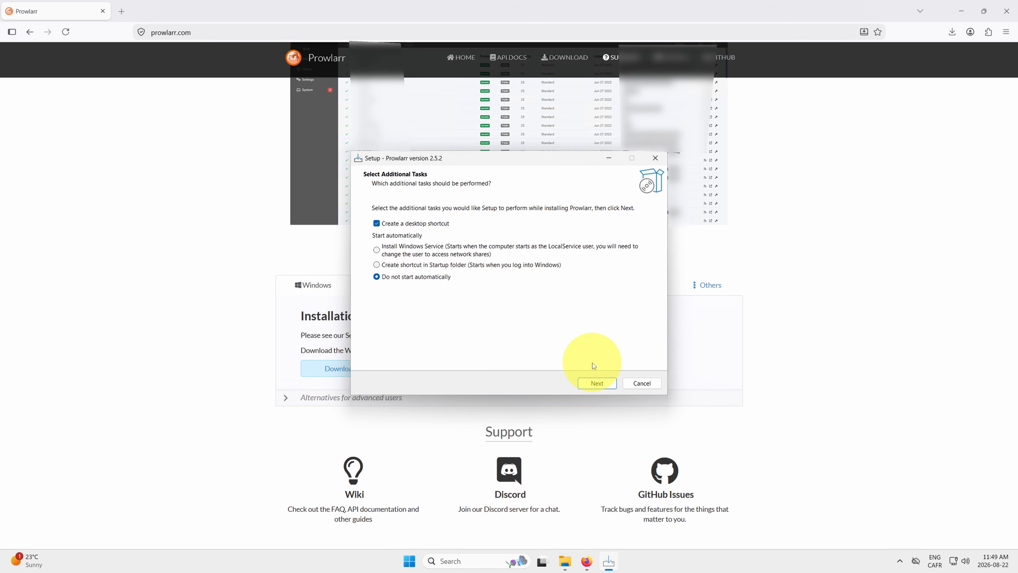
pyautogui.click(596, 382)
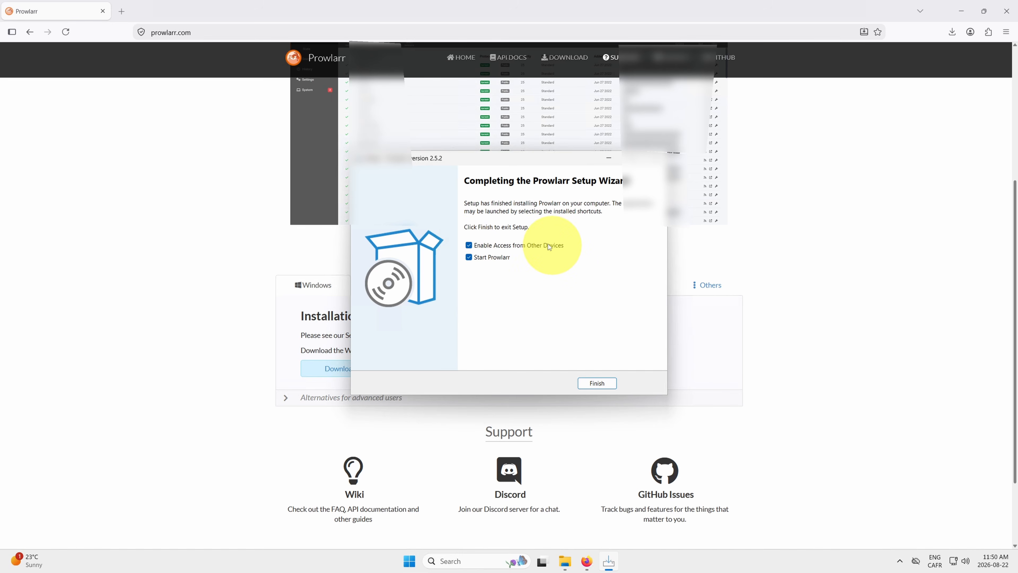
pyautogui.click(597, 383)
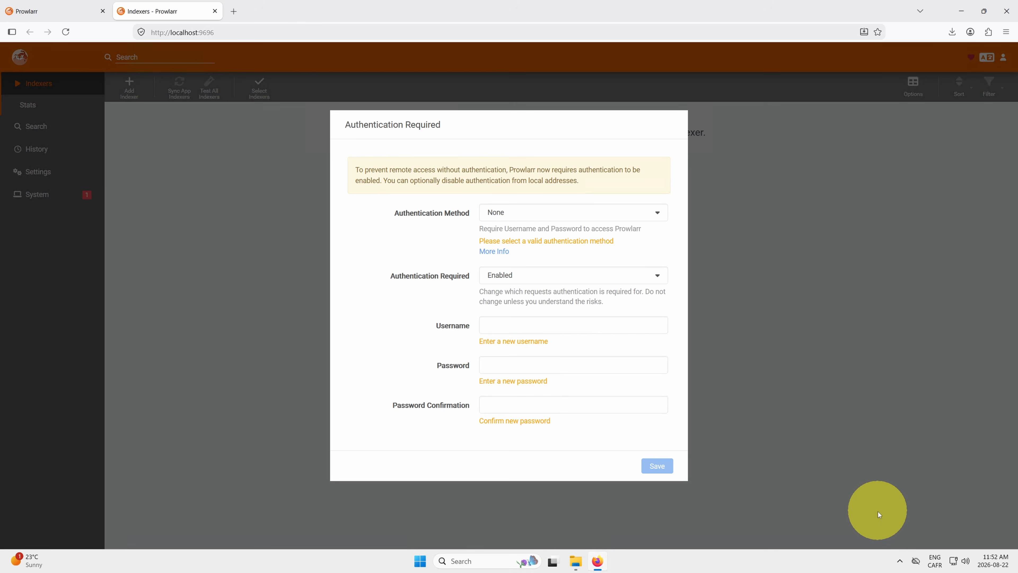
# Examine the options of Prowlarr's system tray icon and dismiss them
pyautogui.click(901, 562)
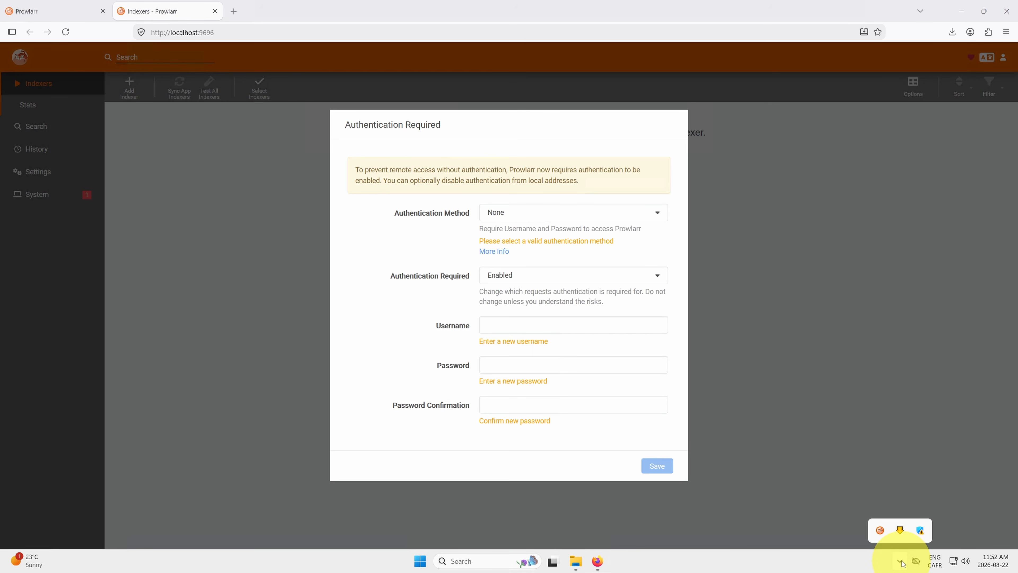
pyautogui.rightClick(881, 532)
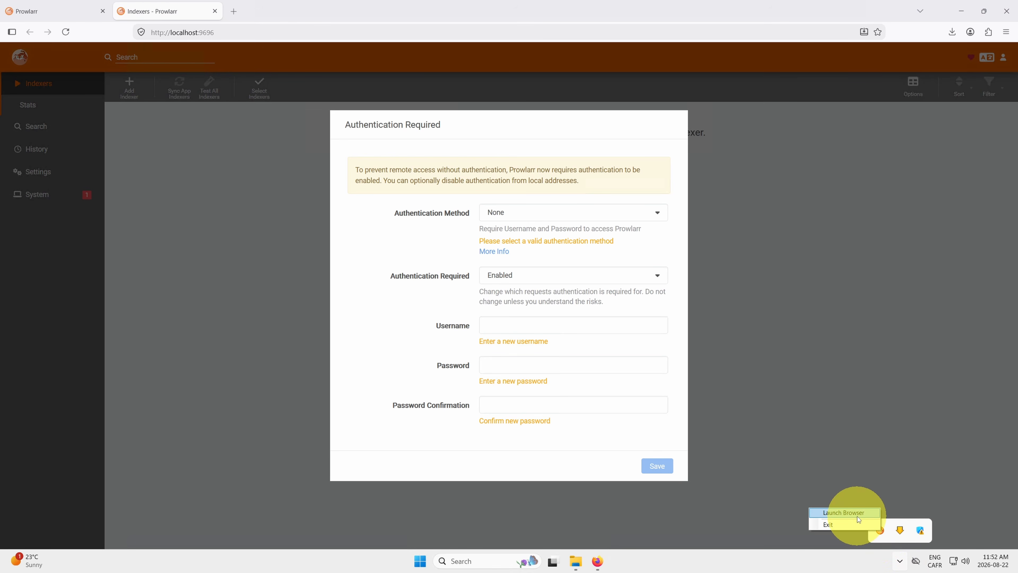
pyautogui.click(938, 255)
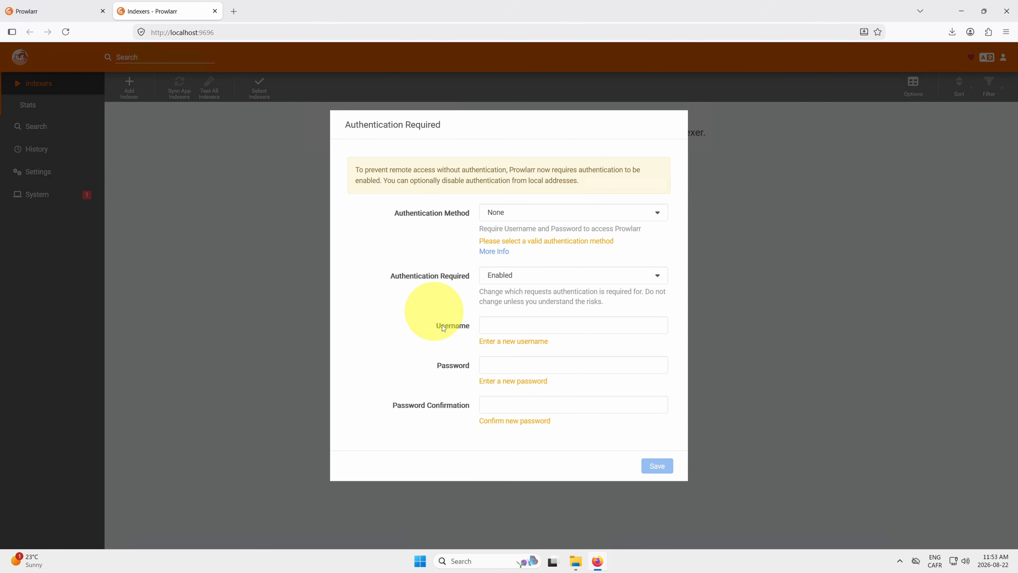
# Set the authentication method to Forms (Login Page), enter the account username, password and password confirmation, and save
pyautogui.click(559, 213)
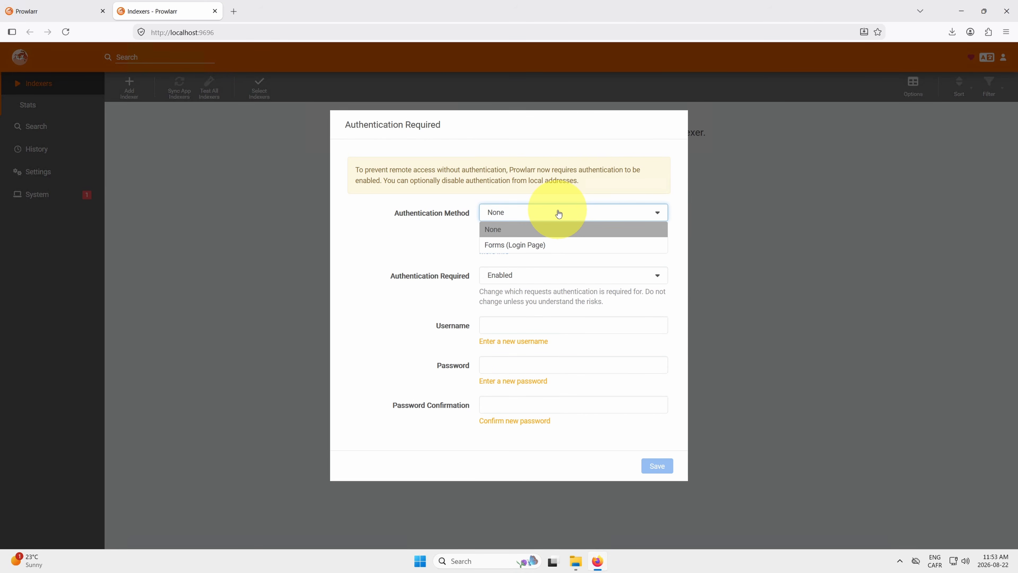
pyautogui.click(537, 245)
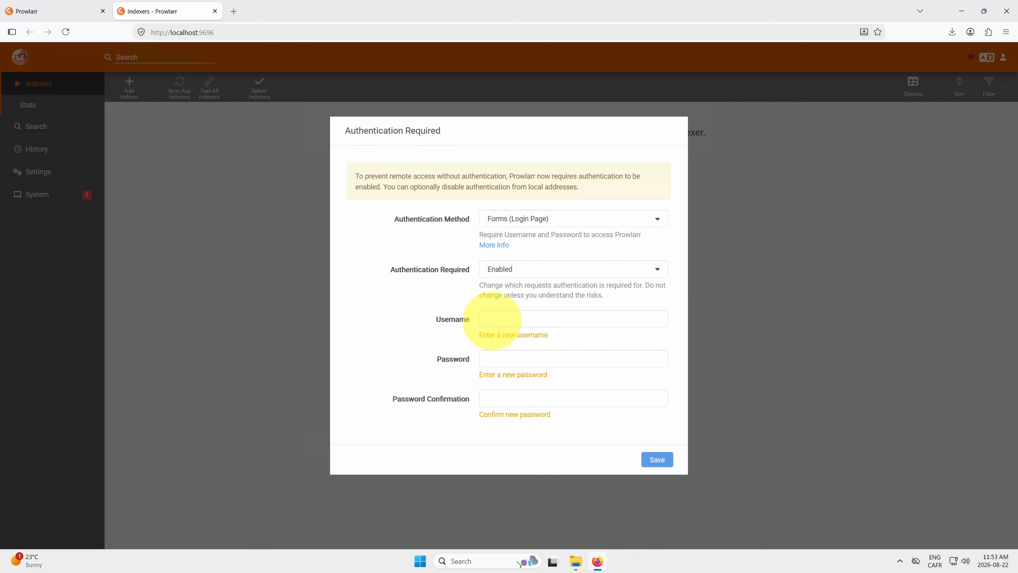
pyautogui.click(516, 317)
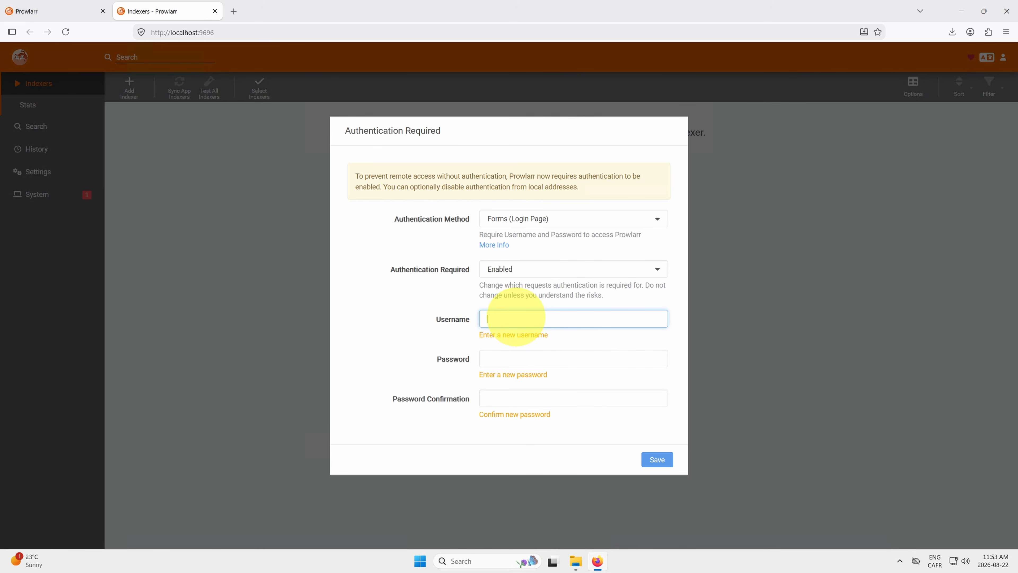
pyautogui.write('HomeServerChannel')
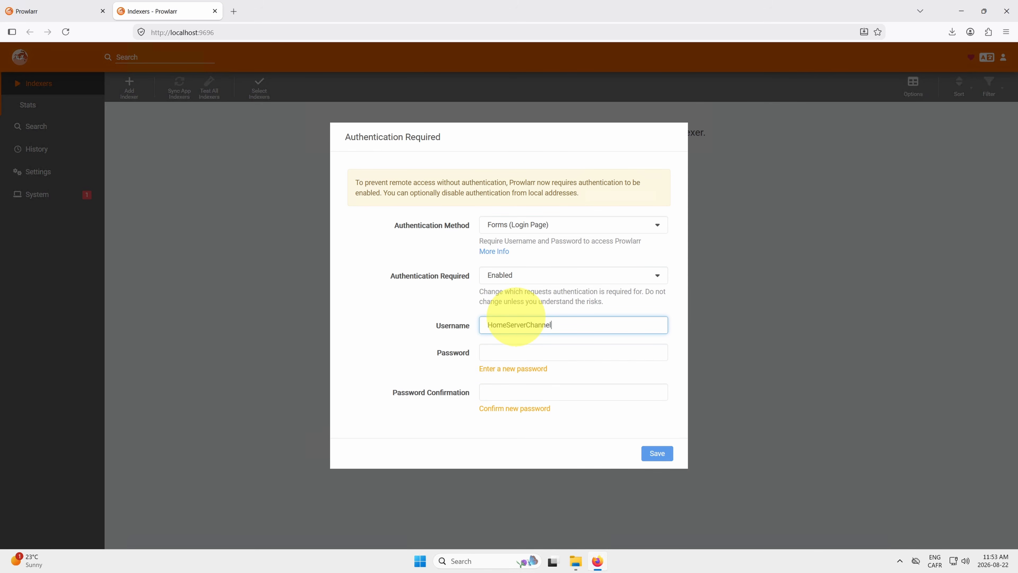
pyautogui.press('Tab')
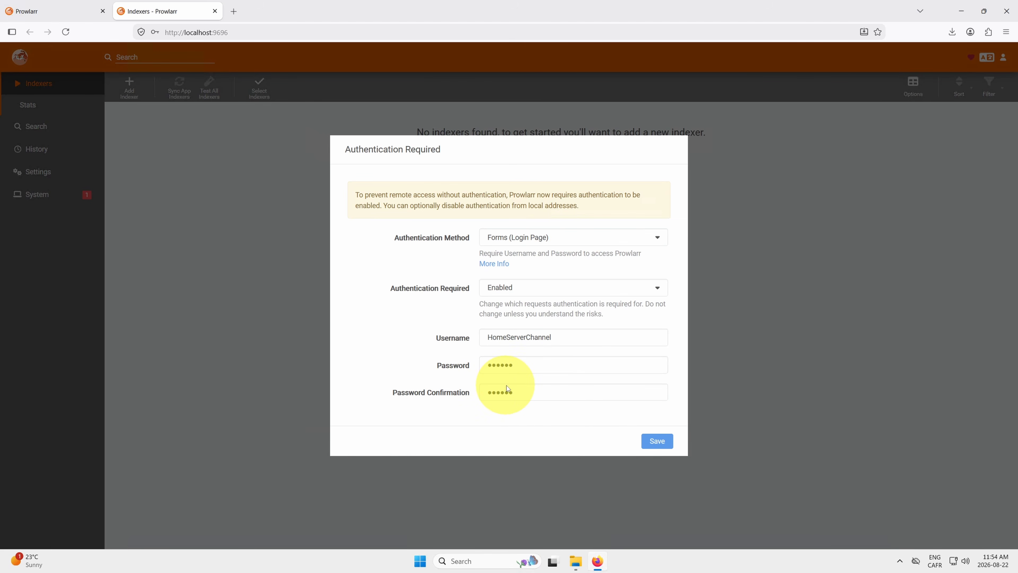
pyautogui.click(662, 441)
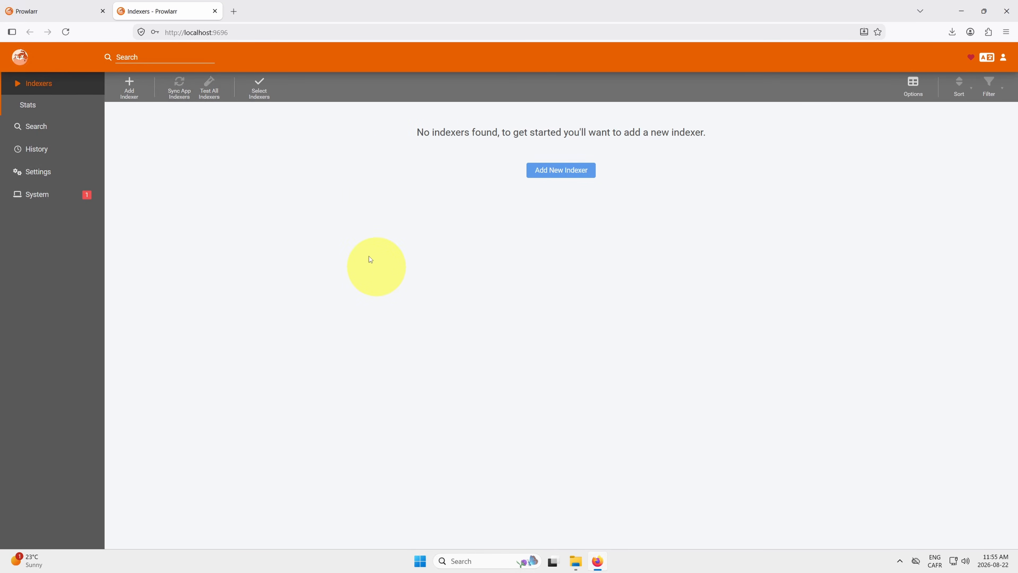
# Close both Prowlarr browser tabs and the Downloads folder window
pyautogui.click(215, 11)
pyautogui.click(103, 11)
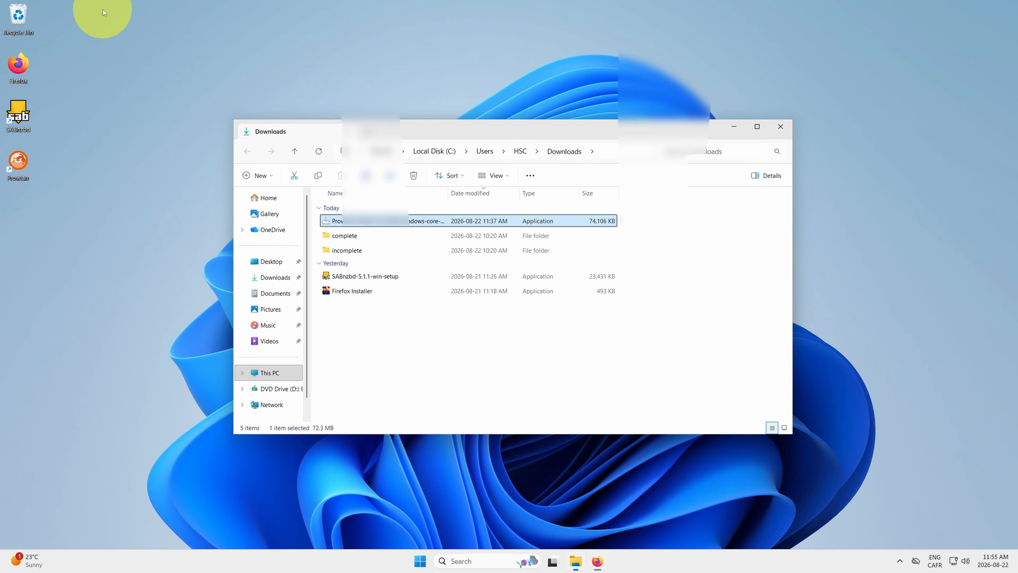
pyautogui.click(779, 128)
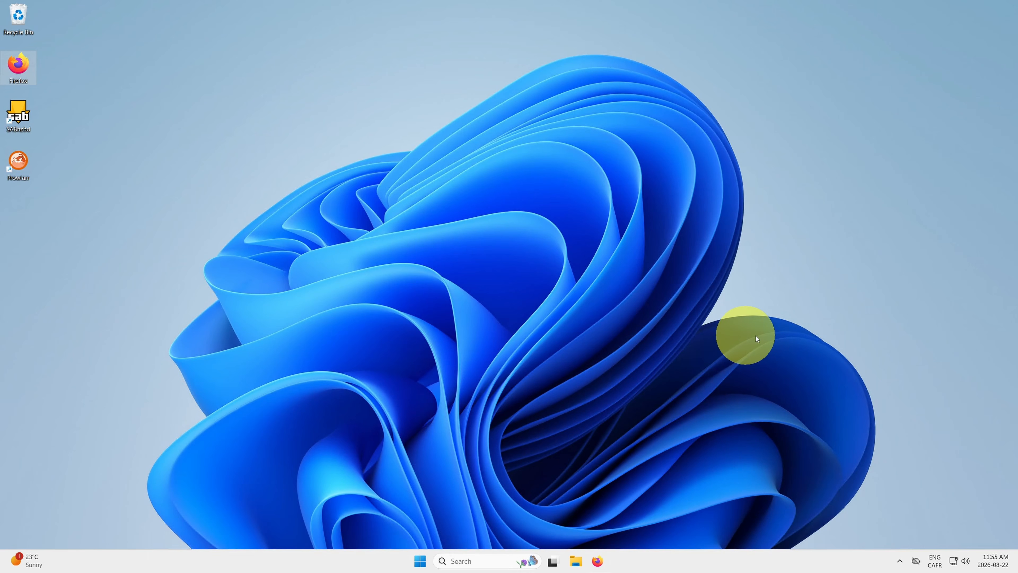
# Launch Prowlarr's web interface in the browser from its system tray entry
pyautogui.click(900, 561)
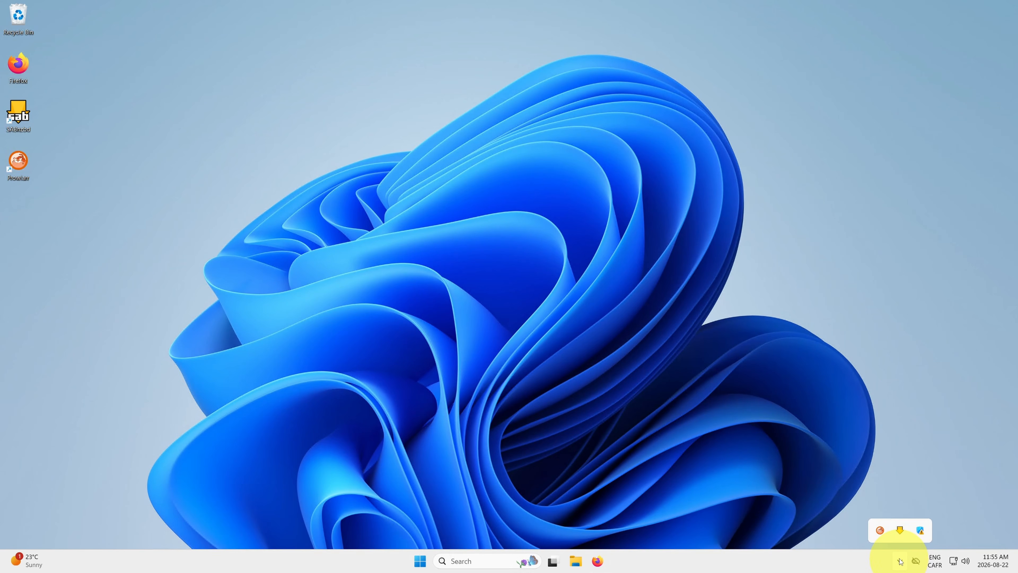
pyautogui.rightClick(883, 530)
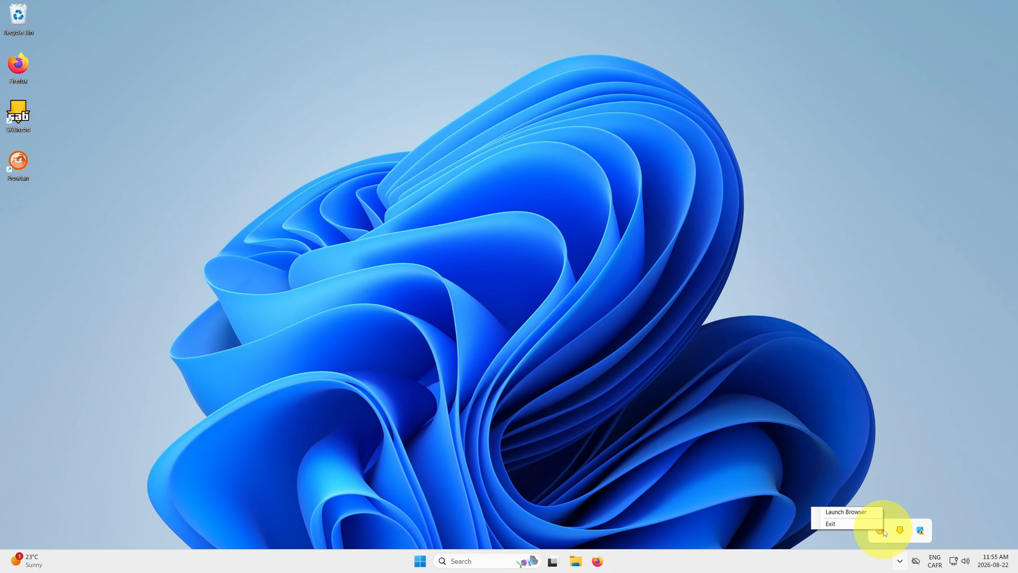
pyautogui.click(865, 512)
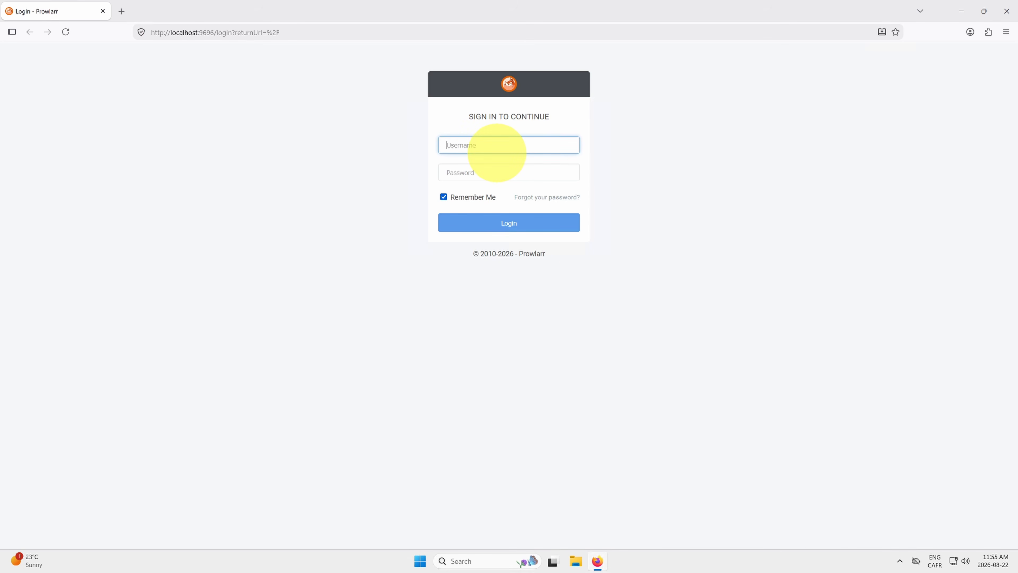
# Sign in to Prowlarr with the account username and password, keeping Remember Me enabled
pyautogui.write('HomeServerChannel')
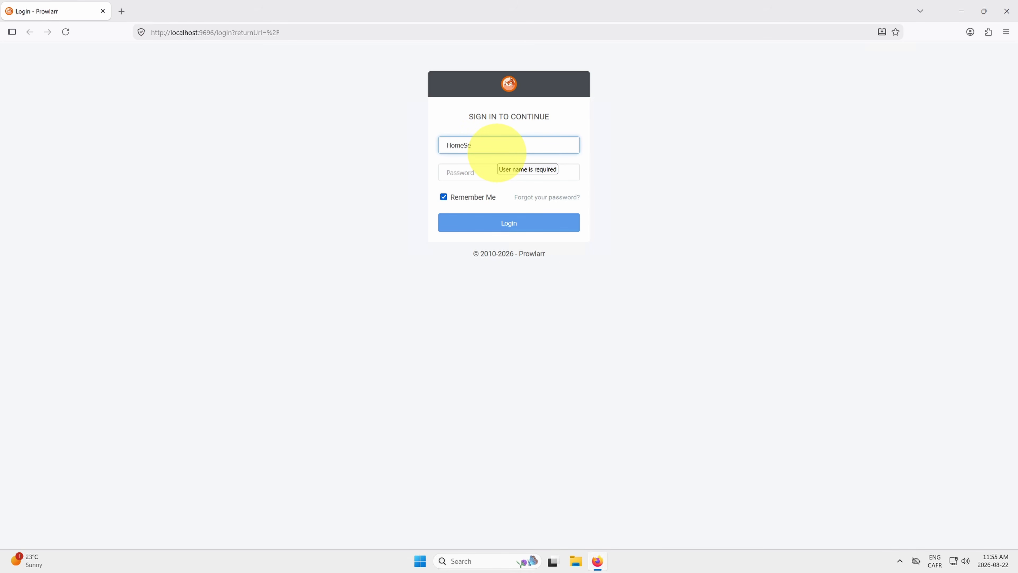
pyautogui.press('Tab')
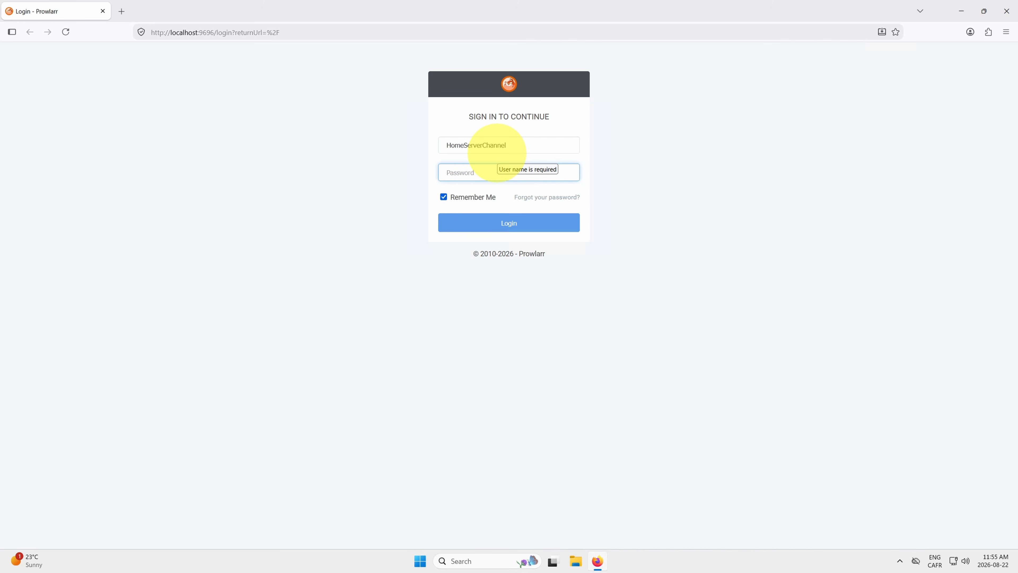
pyautogui.write('••••••')
pyautogui.click(496, 230)
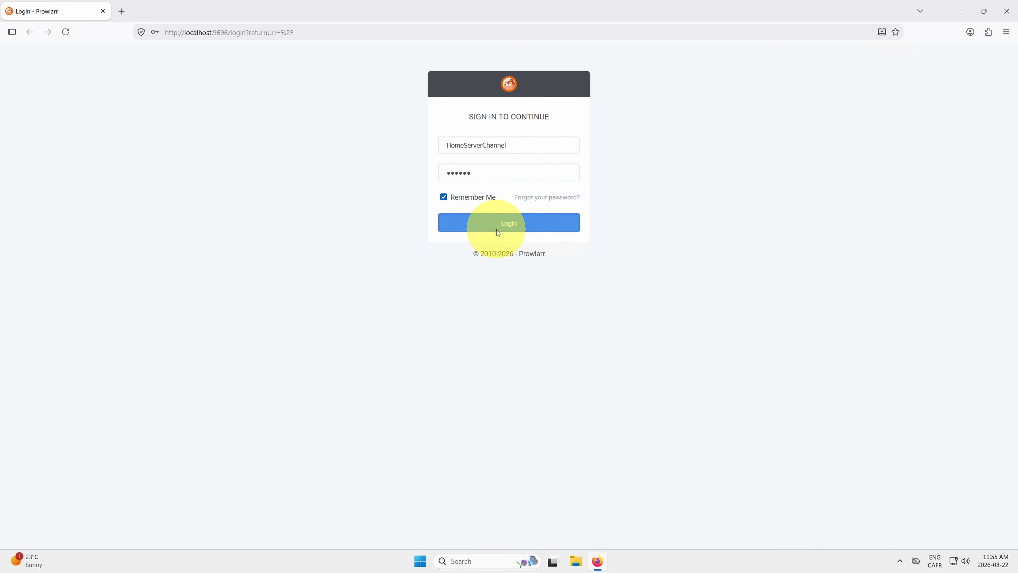
pyautogui.click(295, 133)
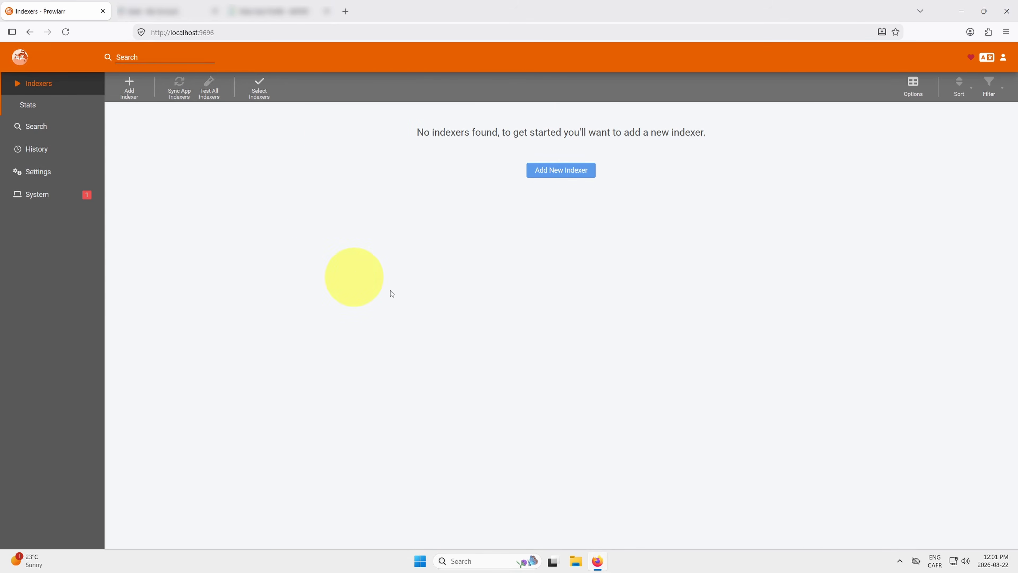
# Start adding a new indexer, filter the available indexers to the nzb protocol, and choose Generic Newznab
pyautogui.click(563, 171)
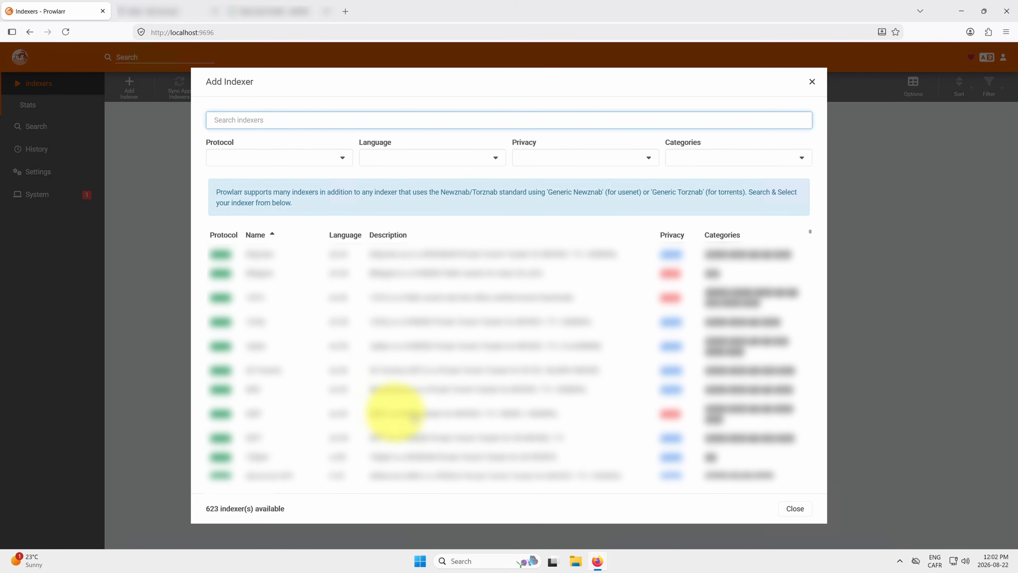
pyautogui.click(333, 161)
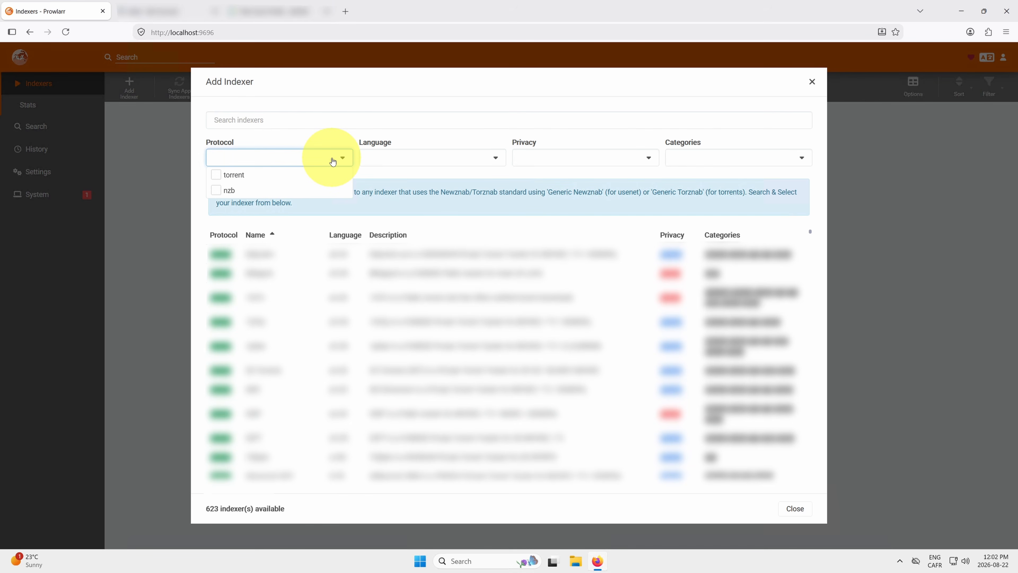
pyautogui.click(221, 194)
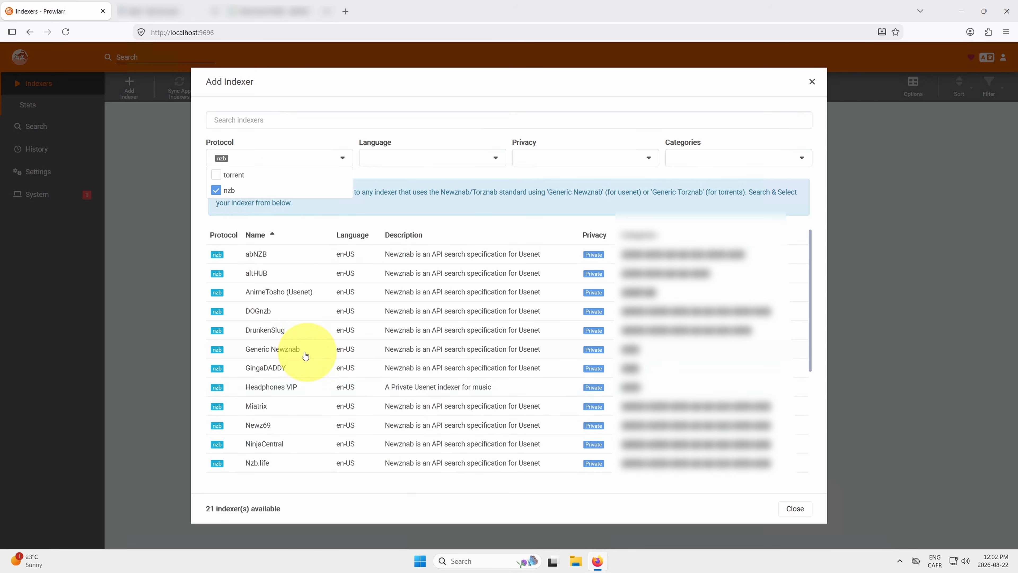
pyautogui.moveTo(809, 271); pyautogui.dragTo(482, 246)
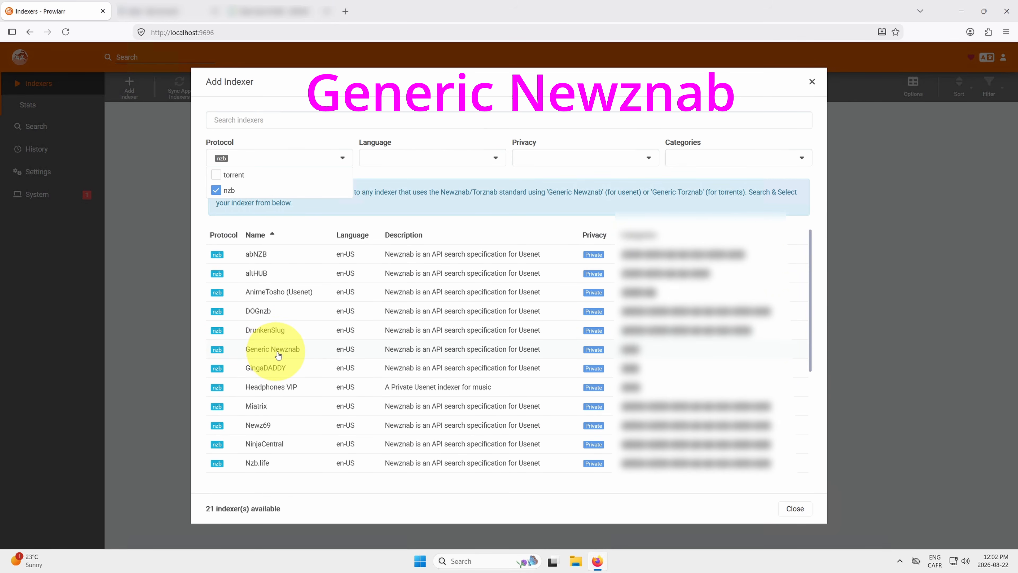
pyautogui.click(298, 353)
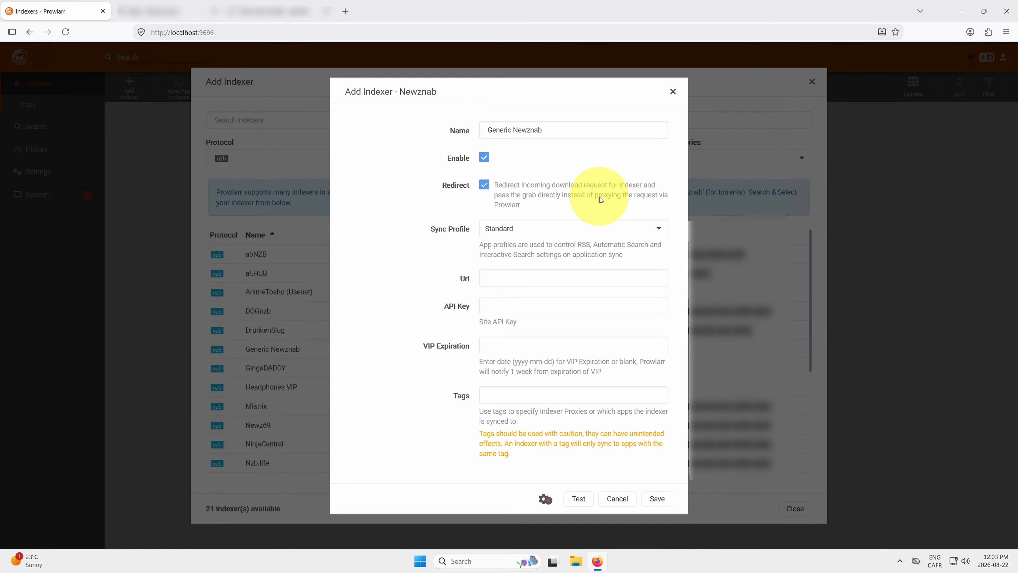
# Replace the new Newznab indexer's name with Indexer#1
pyautogui.click(553, 129)
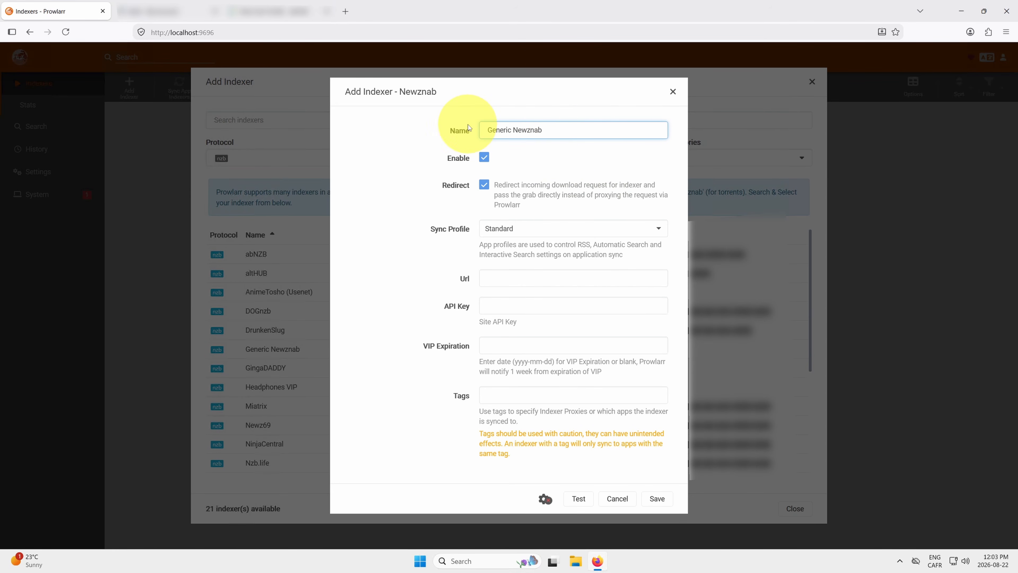
pyautogui.moveTo(555, 129); pyautogui.dragTo(441, 123)
pyautogui.write('Indexer#')
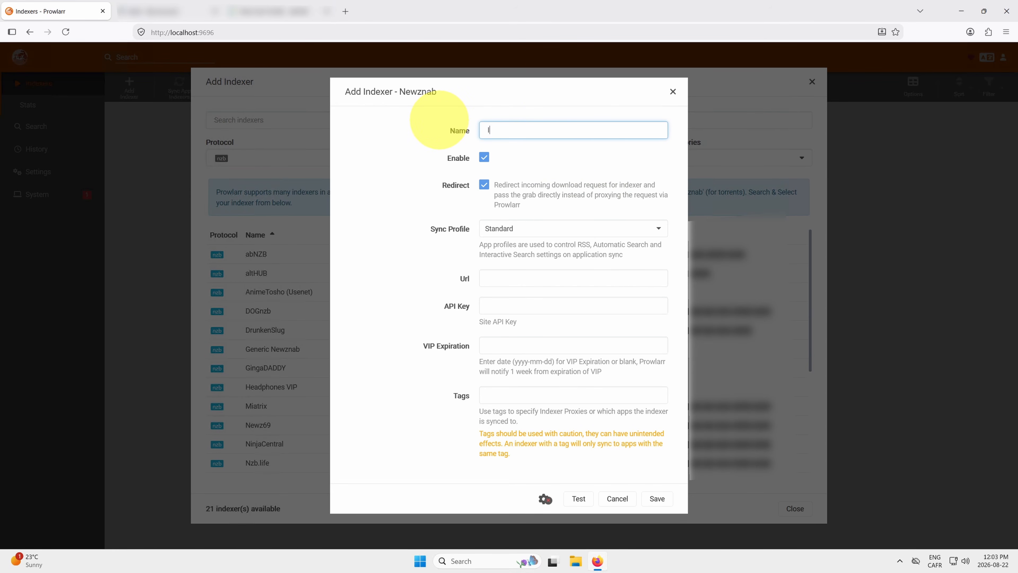
pyautogui.write('1')
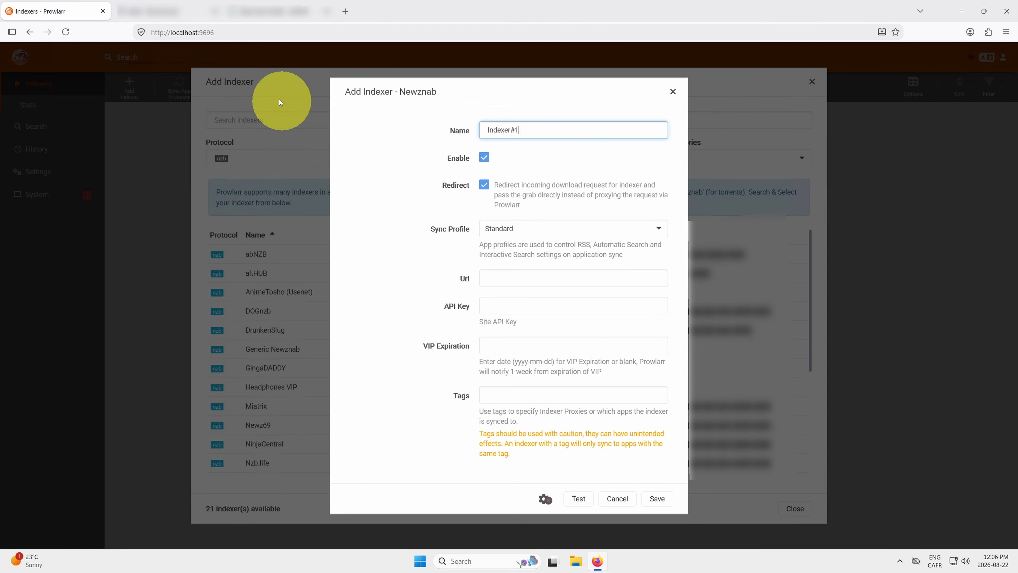
# Copy the API host from the first indexer site's account page and paste it as Indexer#1's URL
pyautogui.click(163, 12)
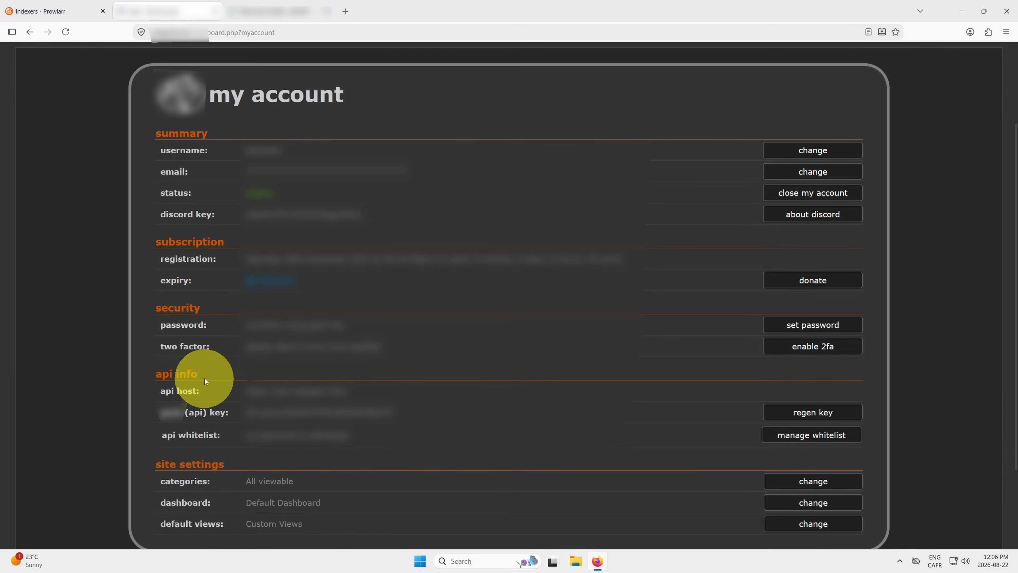
pyautogui.moveTo(245, 388); pyautogui.dragTo(353, 388)
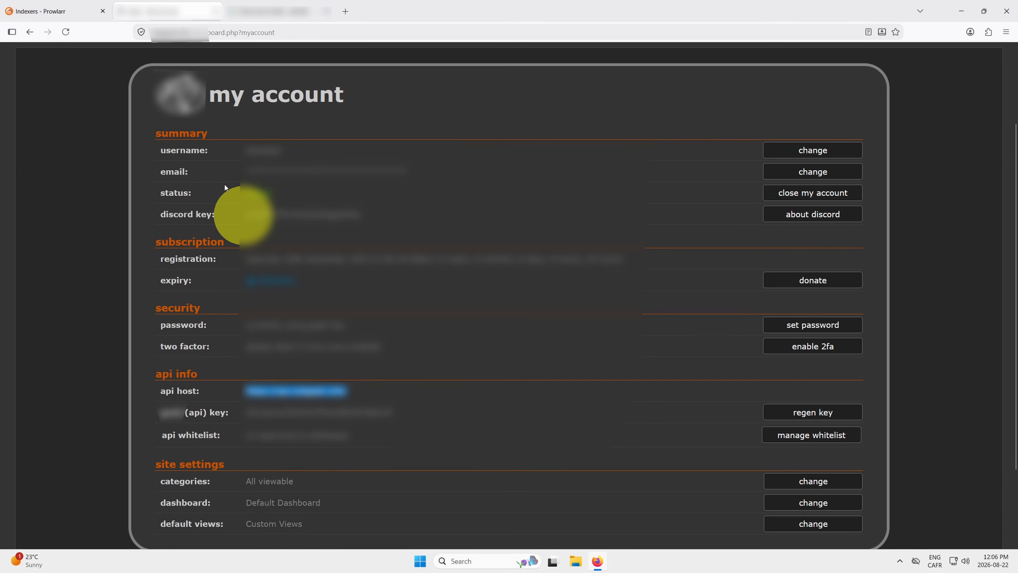
pyautogui.click(60, 11)
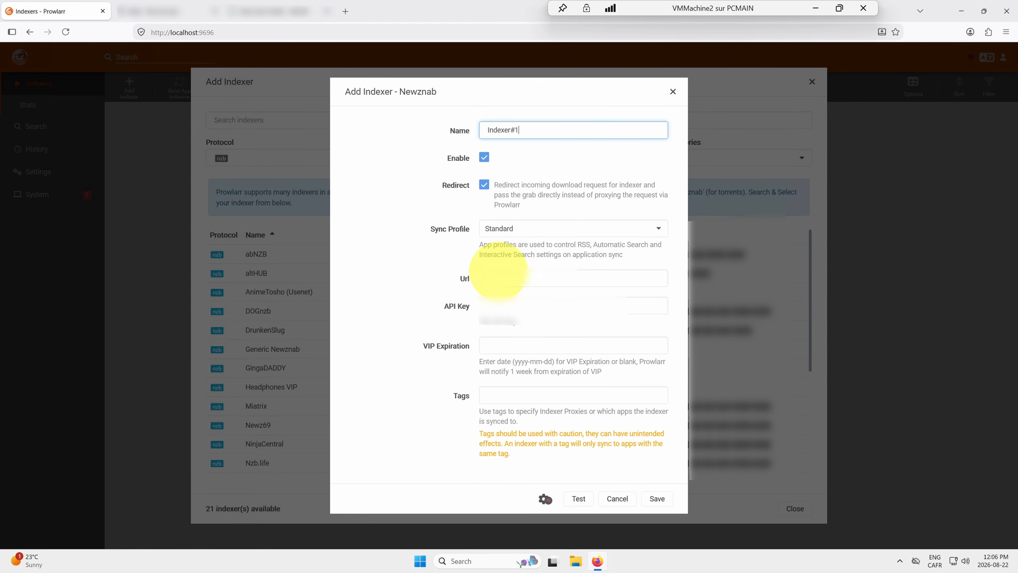
pyautogui.click(518, 277)
pyautogui.hotkey('ctrl', 'v')
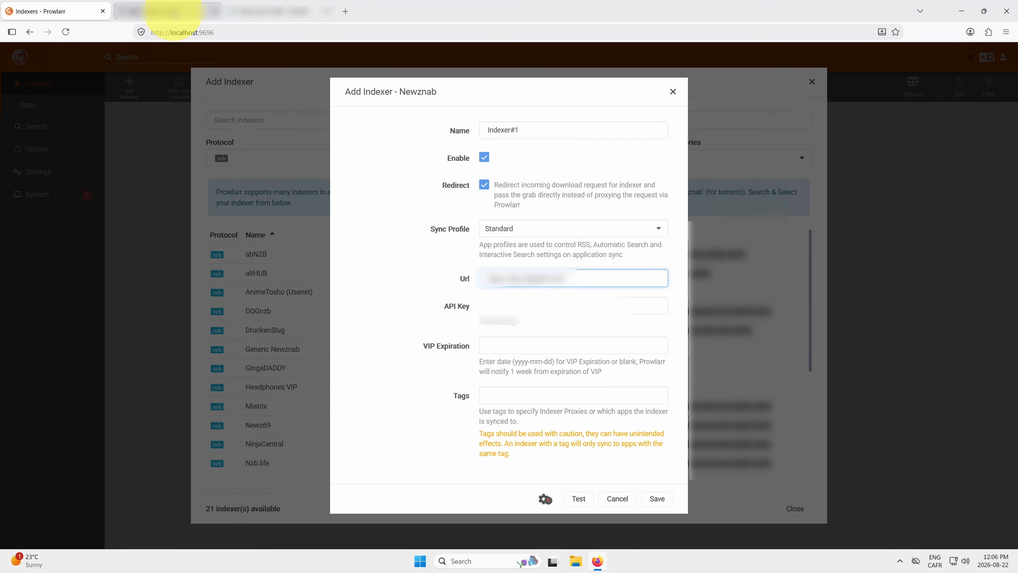
# Copy the API key from the first indexer site's account page and paste it into Indexer#1's API Key field
pyautogui.click(168, 11)
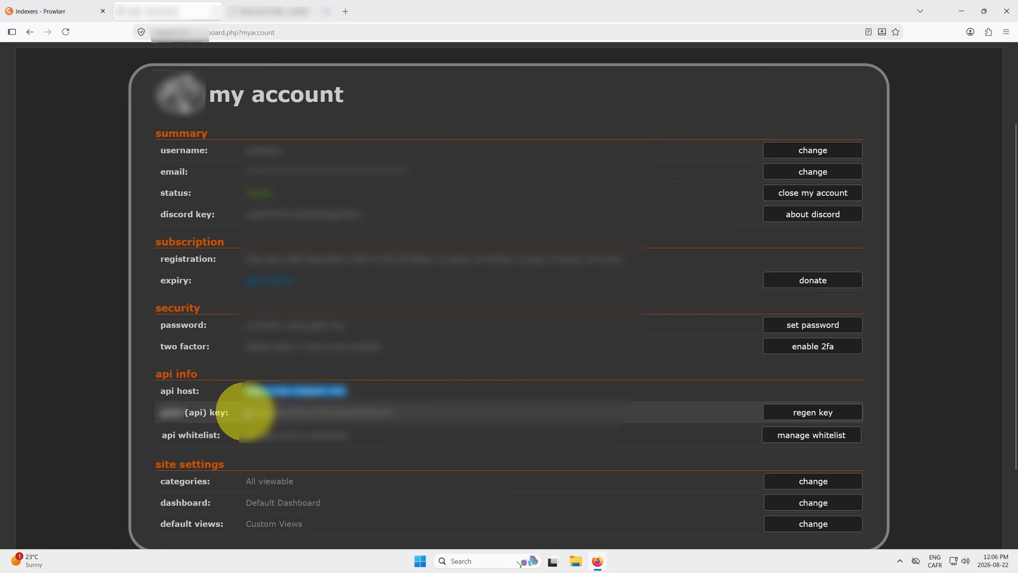
pyautogui.moveTo(244, 412); pyautogui.dragTo(391, 411)
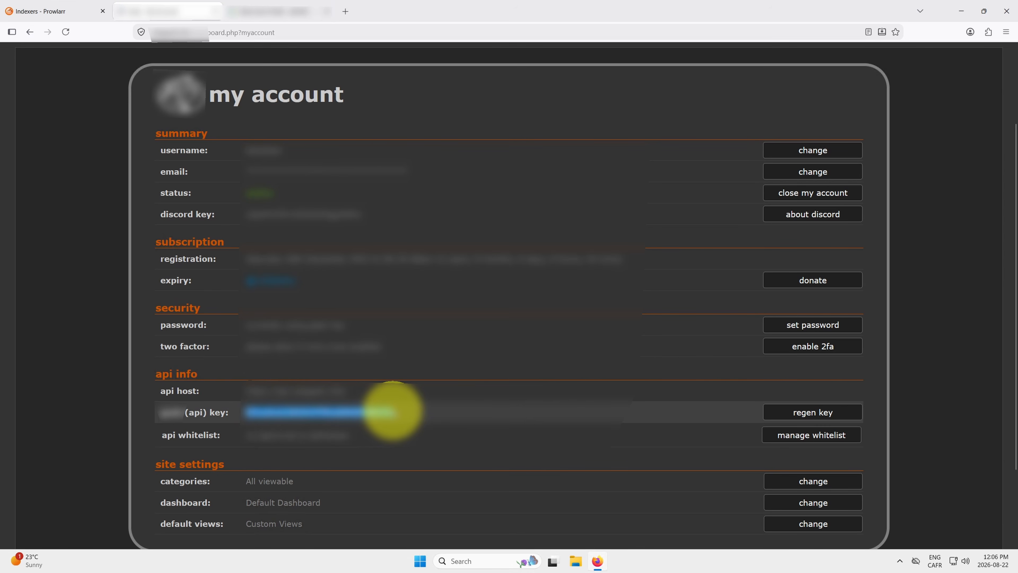
pyautogui.click(68, 11)
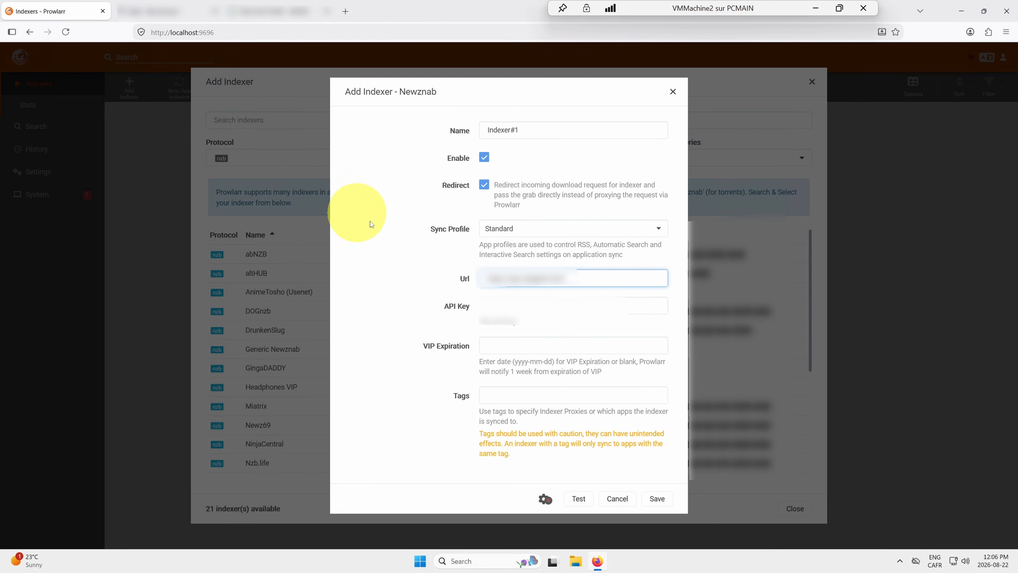
pyautogui.click(517, 305)
pyautogui.hotkey('ctrl', 'v')
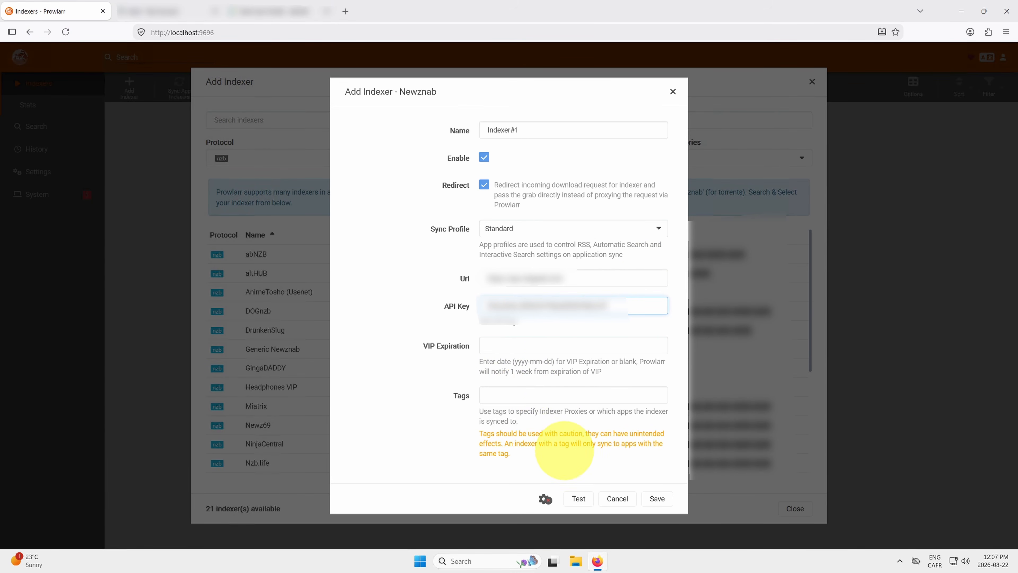
# Test the Indexer#1 connection, save the indexer, and close the list of available indexers
pyautogui.click(578, 499)
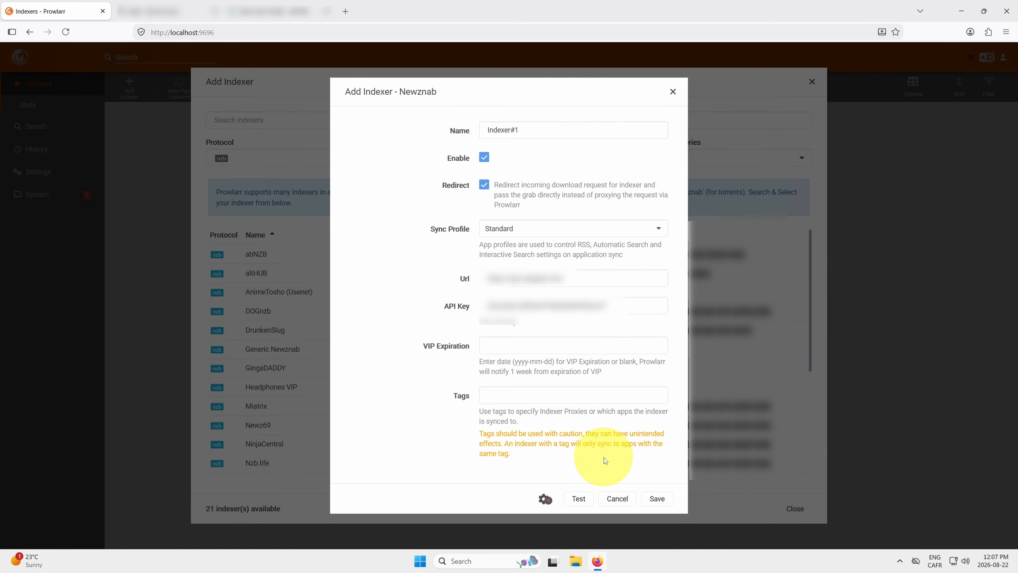
pyautogui.click(657, 498)
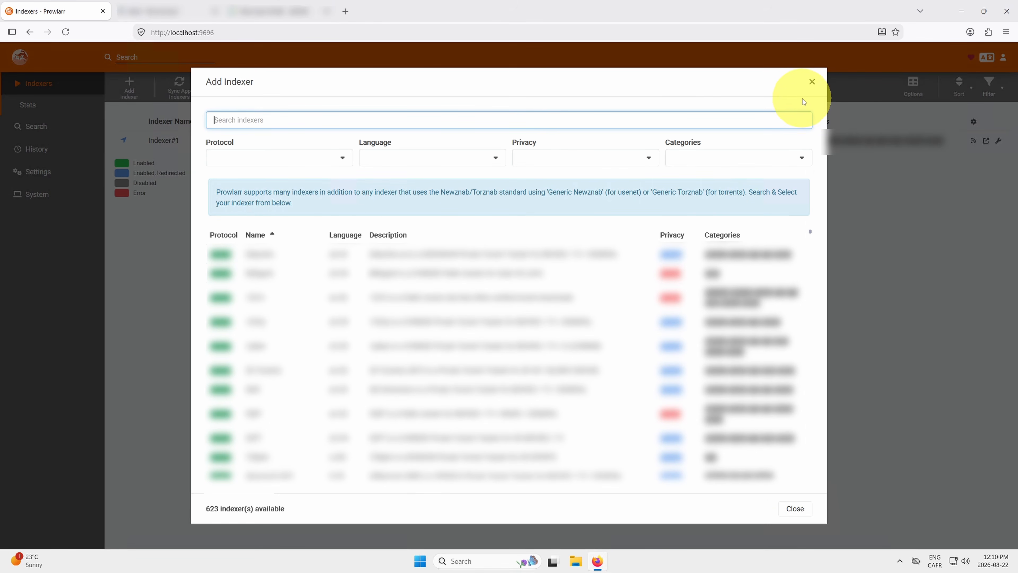
pyautogui.click(813, 81)
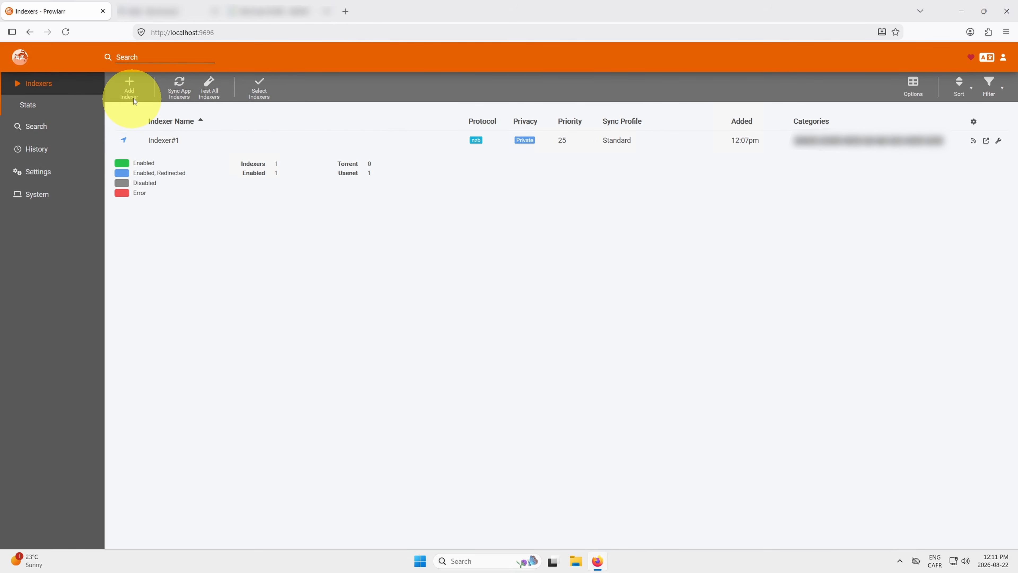
# Add another Generic Newznab indexer from the list filtered to the nzb protocol and name it indexer#2
pyautogui.click(129, 88)
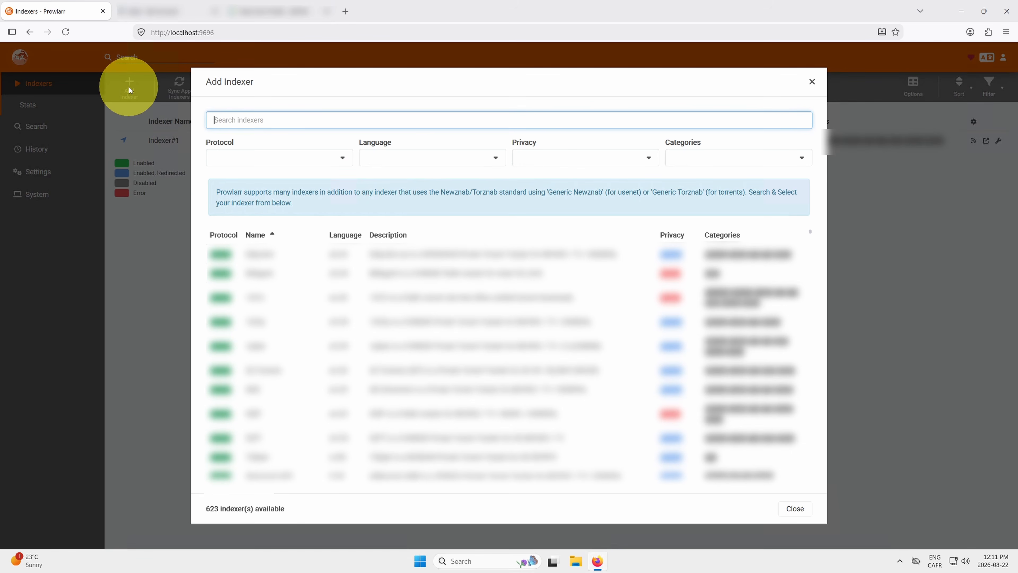
pyautogui.click(289, 159)
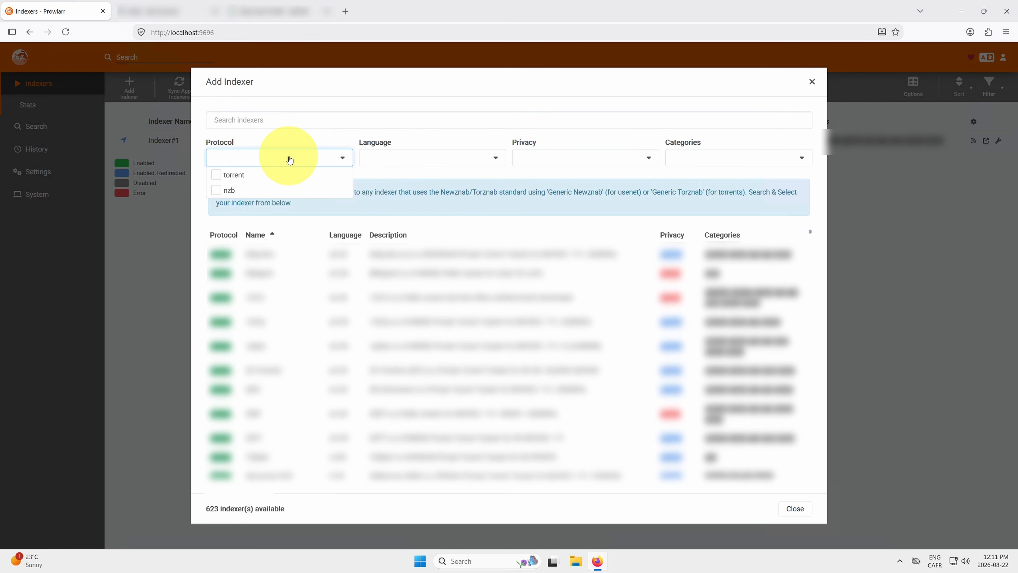
pyautogui.click(220, 191)
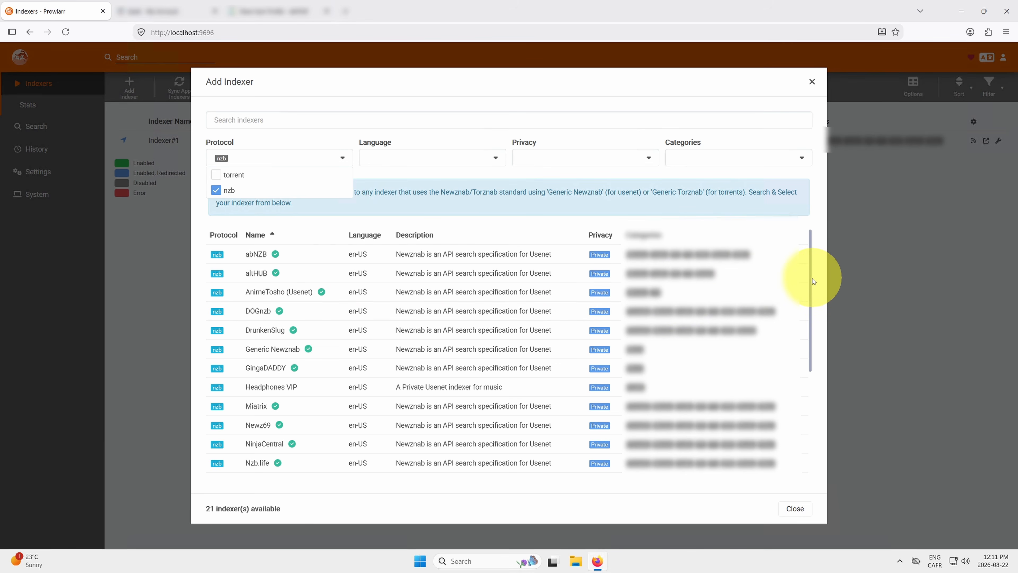
pyautogui.scroll(-1, 811, 290)
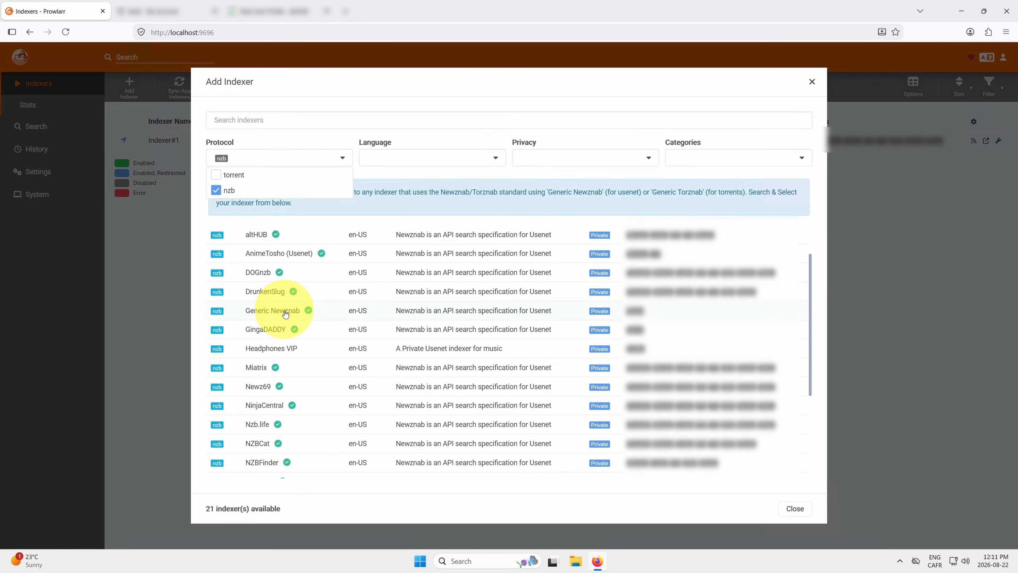
pyautogui.click(322, 315)
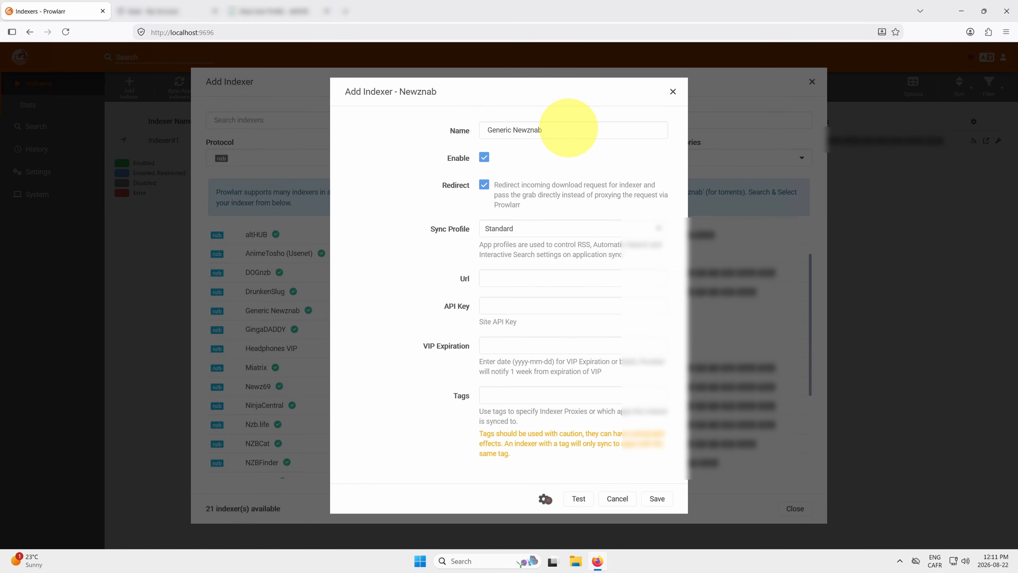
pyautogui.moveTo(568, 130); pyautogui.dragTo(454, 122)
pyautogui.write('indexer#2')
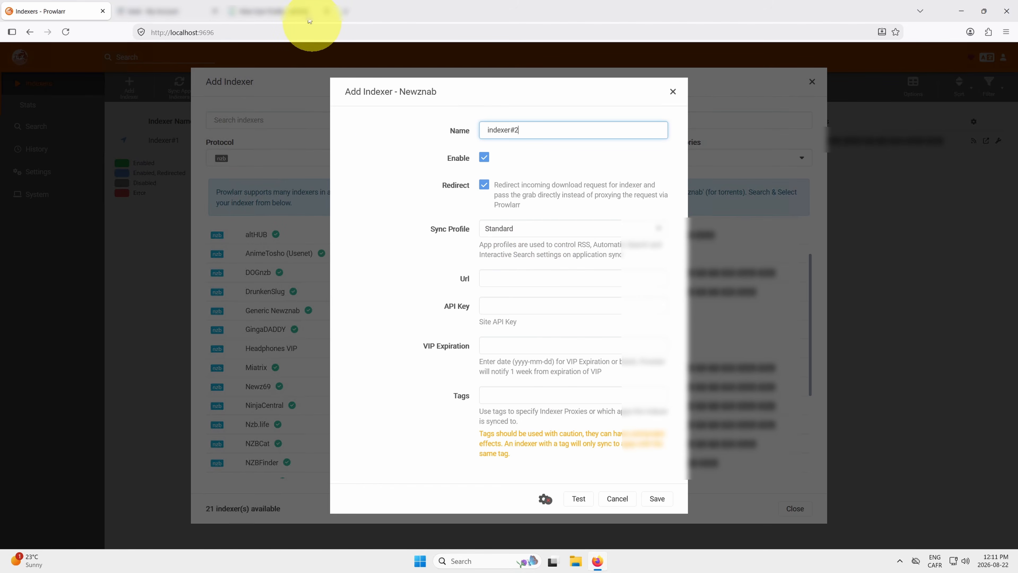
# Copy the API URL from the second indexer site's account page and paste it as indexer#2's URL
pyautogui.click(280, 11)
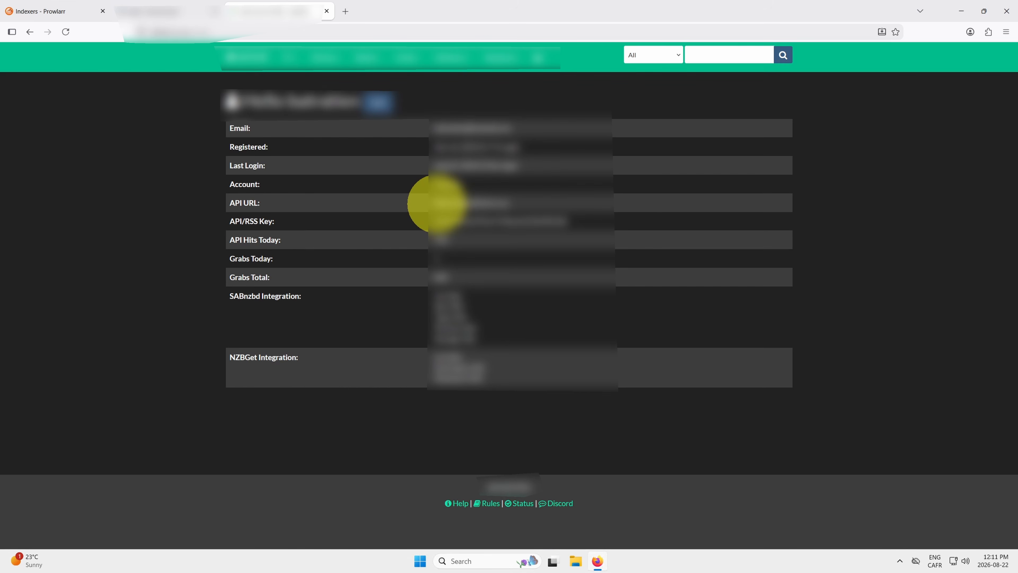
pyautogui.moveTo(434, 203); pyautogui.dragTo(511, 203)
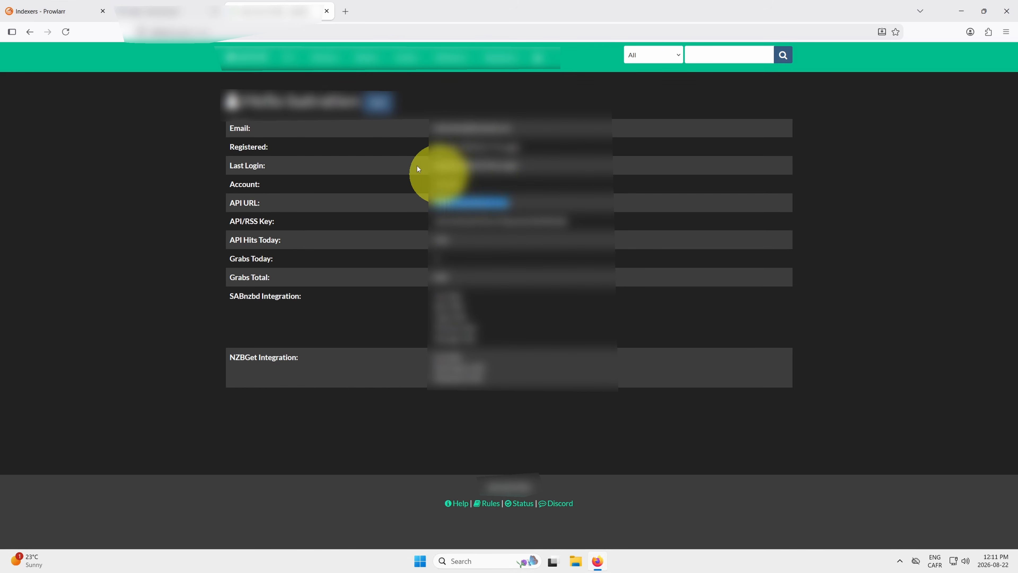
pyautogui.click(189, 11)
pyautogui.click(44, 11)
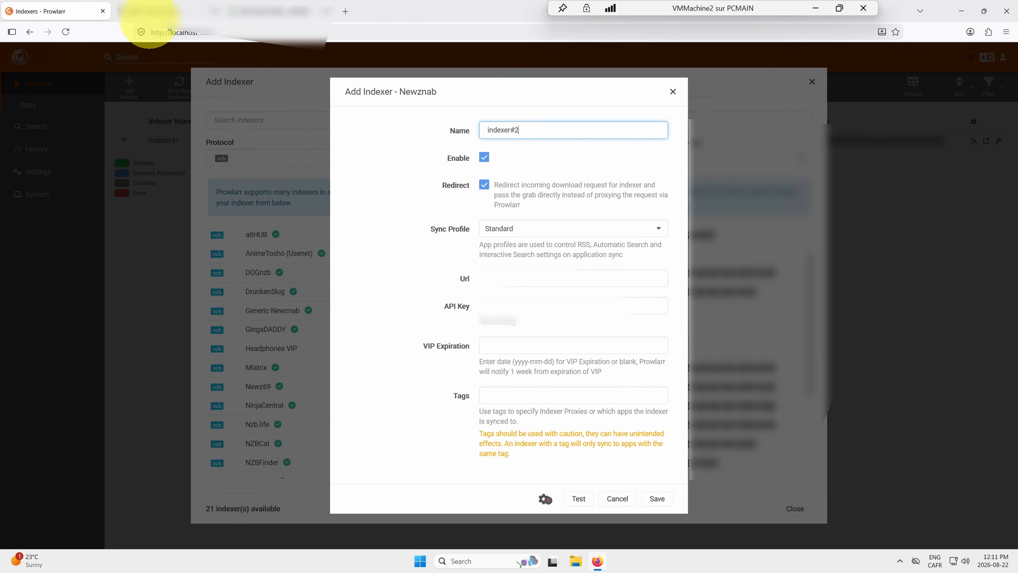
pyautogui.click(556, 278)
pyautogui.hotkey('ctrl', 'v')
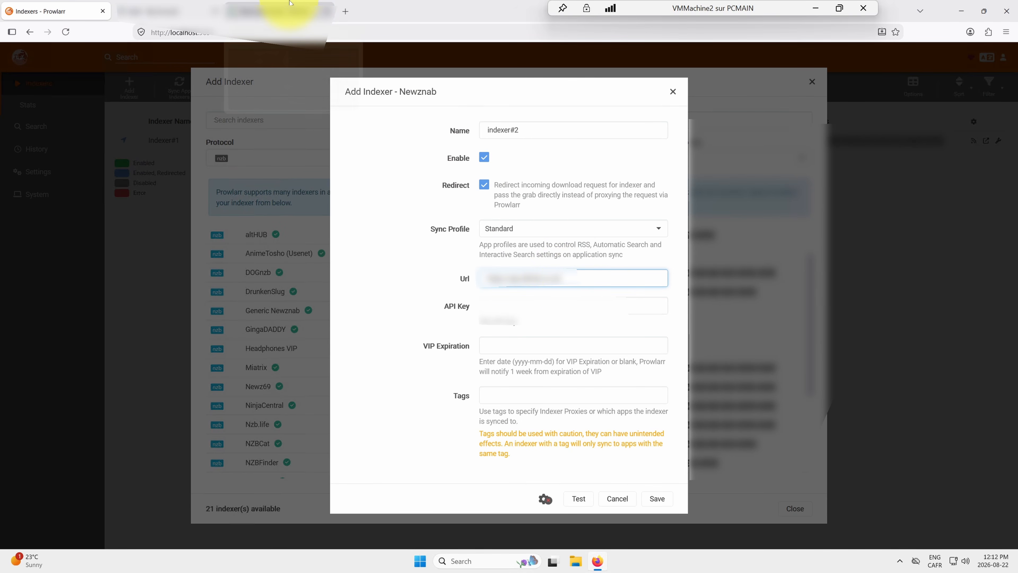
# Copy the API key from the second indexer site's account page and paste it into indexer#2's API Key field
pyautogui.click(295, 11)
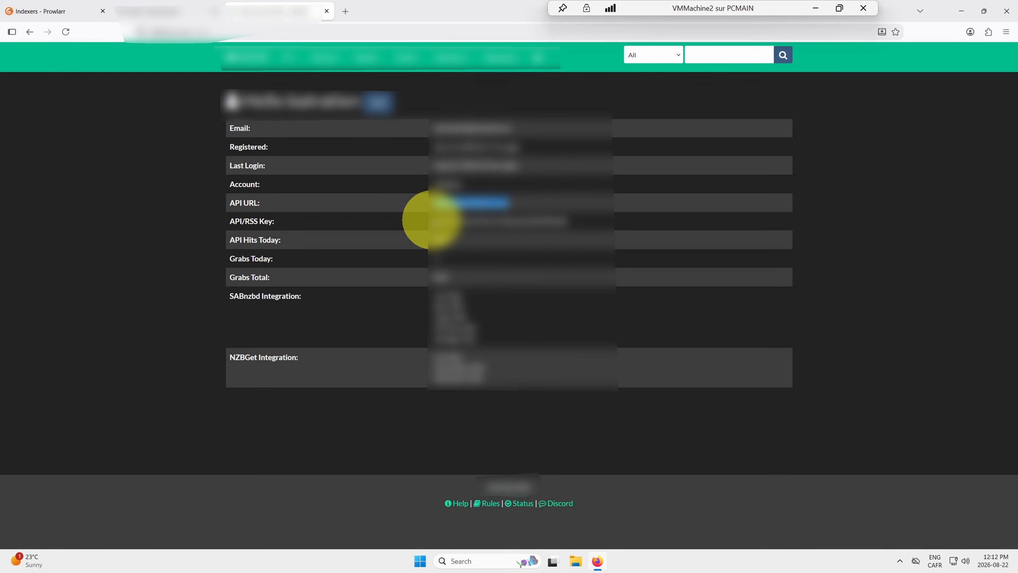
pyautogui.moveTo(433, 220); pyautogui.dragTo(559, 220)
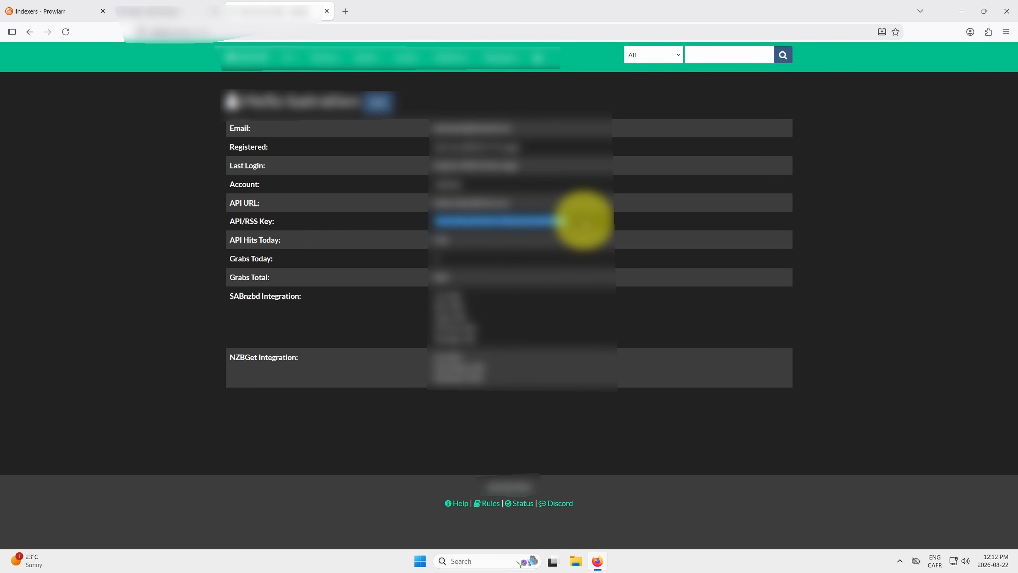
pyautogui.click(106, 11)
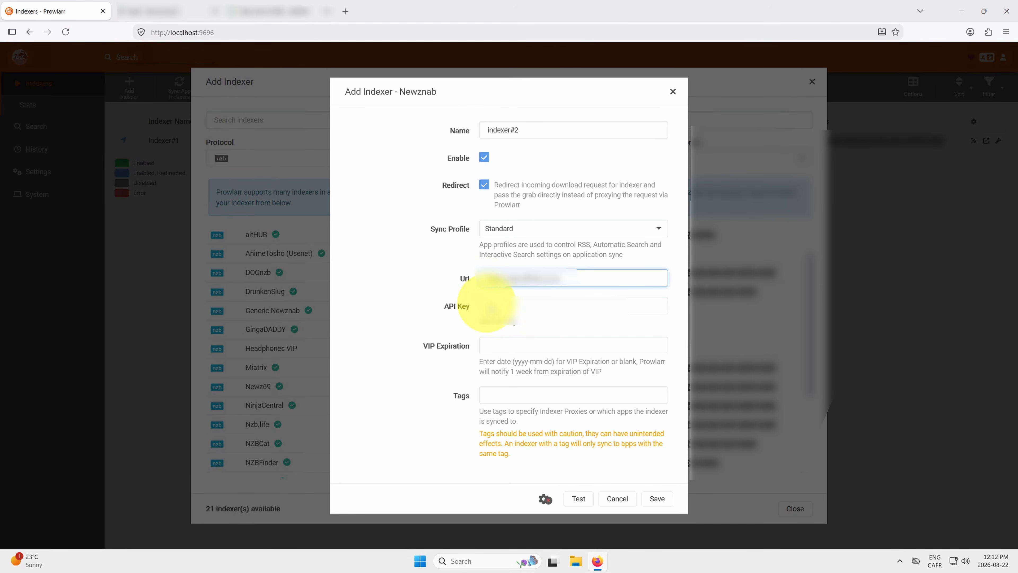
pyautogui.click(496, 304)
pyautogui.hotkey('ctrl', 'v')
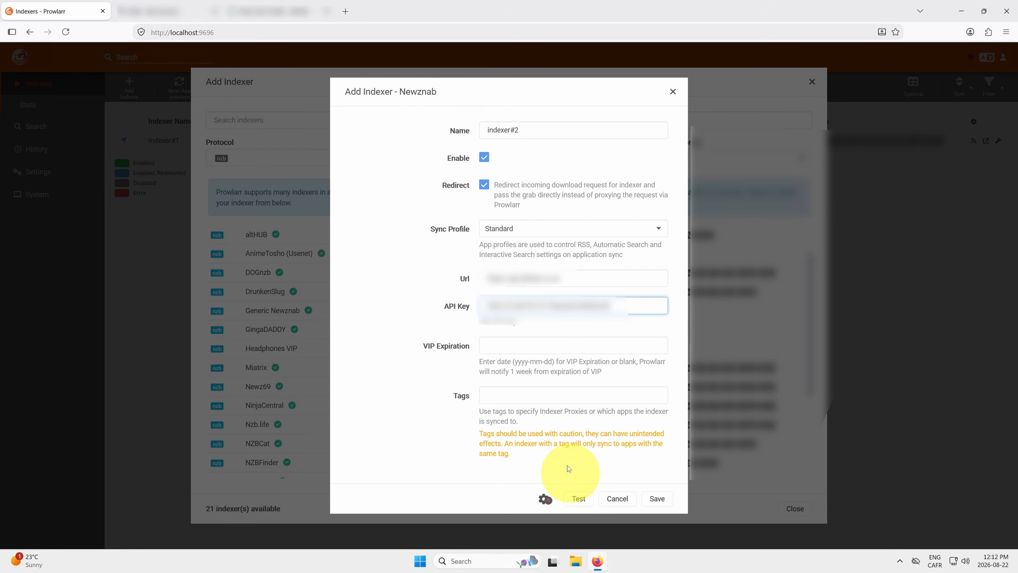
# Tag indexer#2 with movies, then test its connection and save the indexer
pyautogui.click(538, 398)
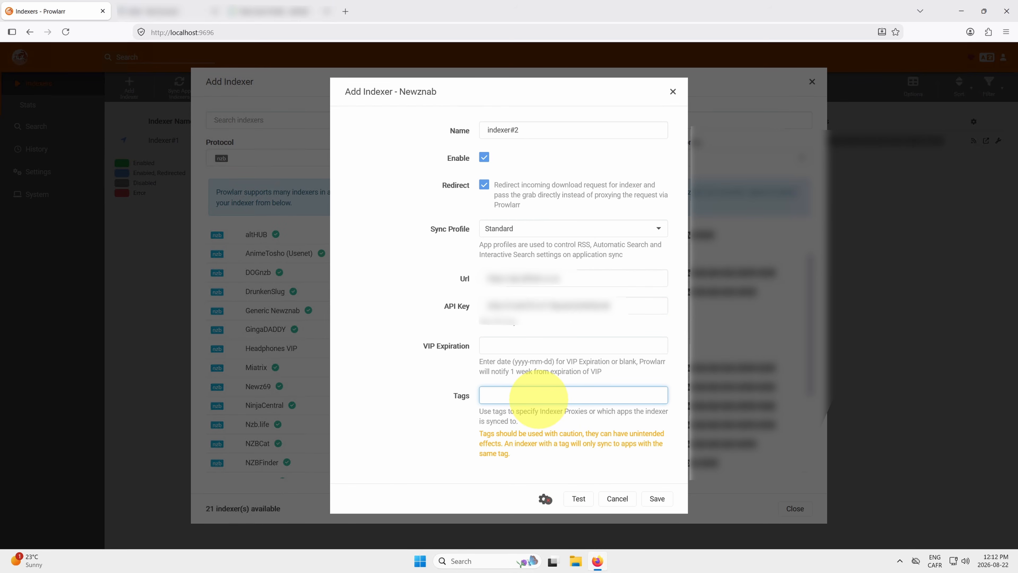
pyautogui.write('movies')
pyautogui.click(451, 434)
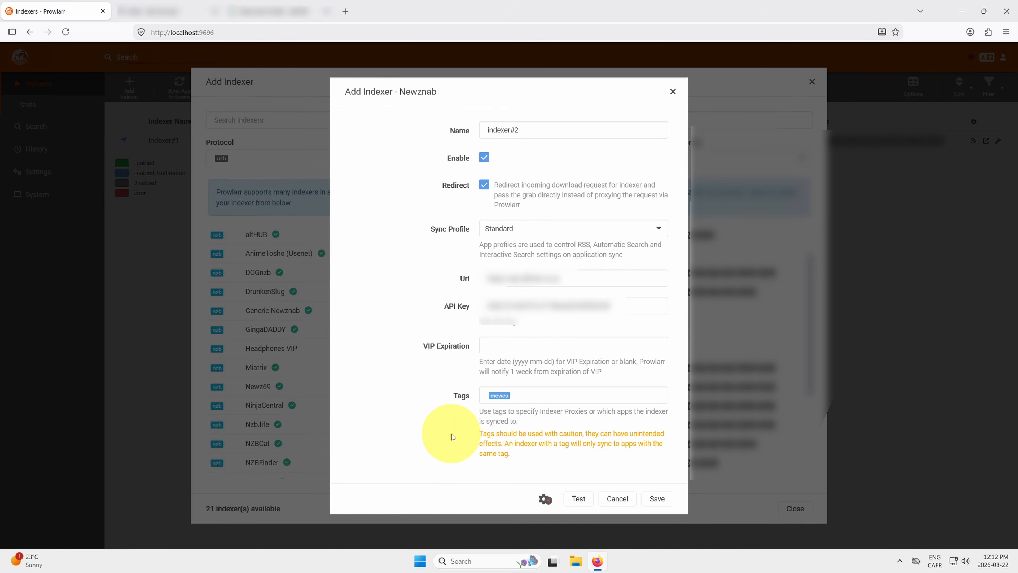
pyautogui.click(583, 498)
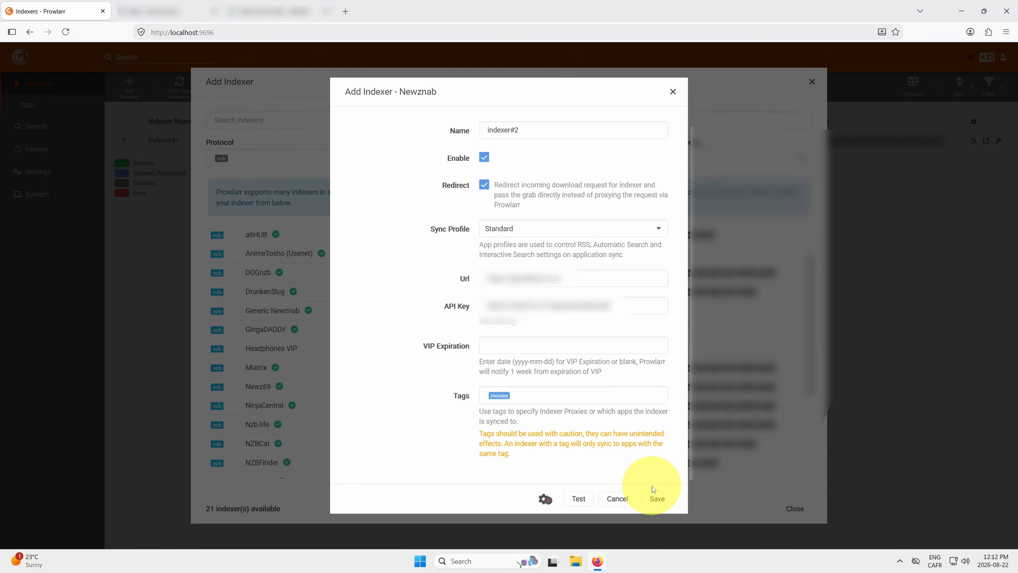
pyautogui.click(653, 492)
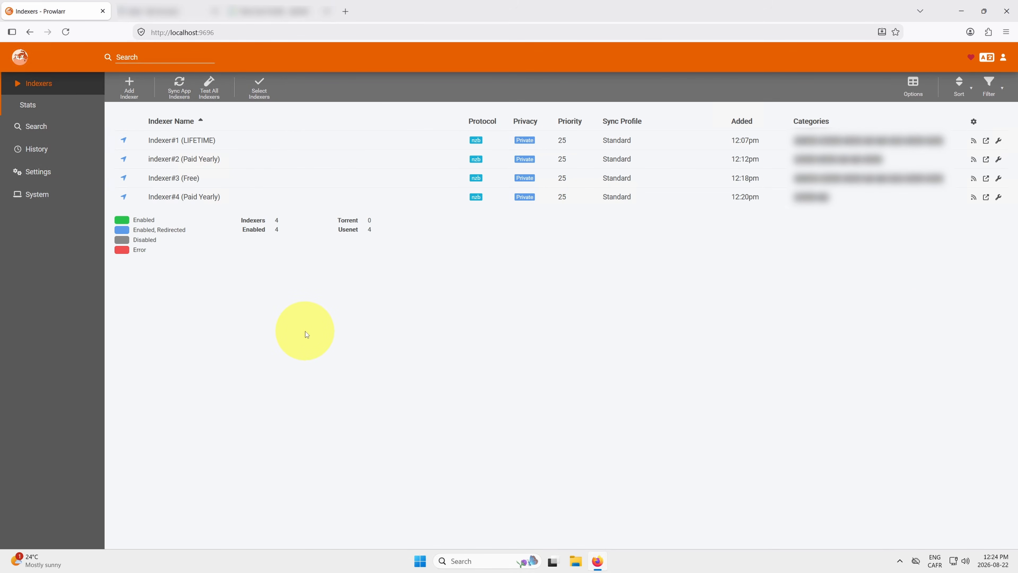
# Reveal the advanced settings of Indexer#3 (Free), set its Indexer Priority to 40, and save
pyautogui.hotkey('ctrl', '+')
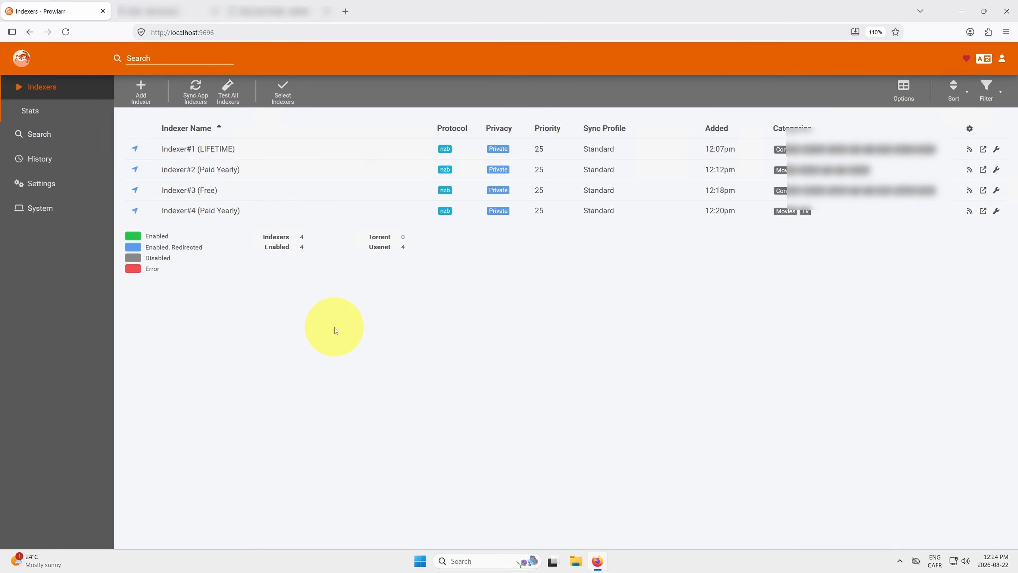
pyautogui.hotkey('ctrl', '+')
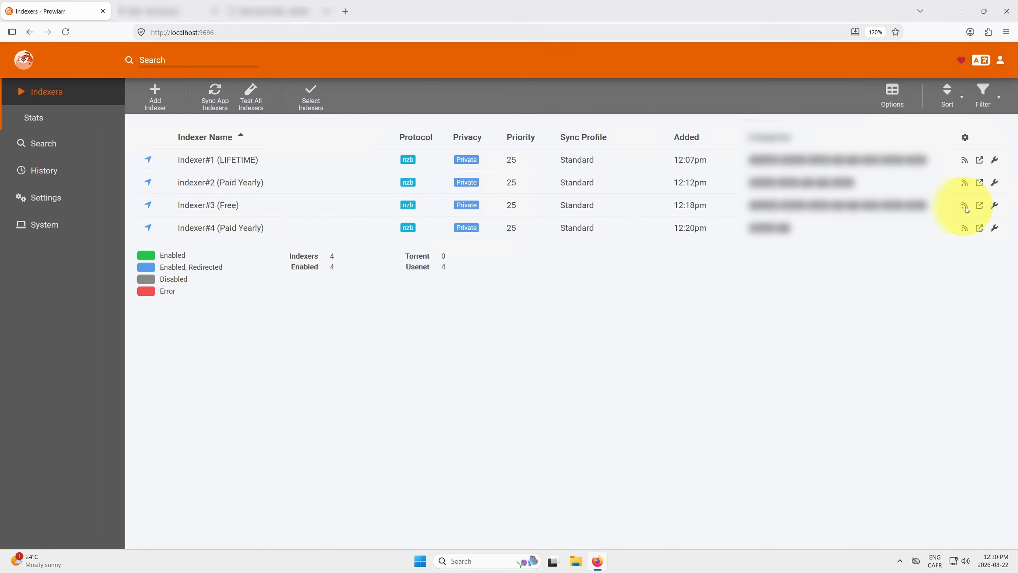
pyautogui.click(995, 206)
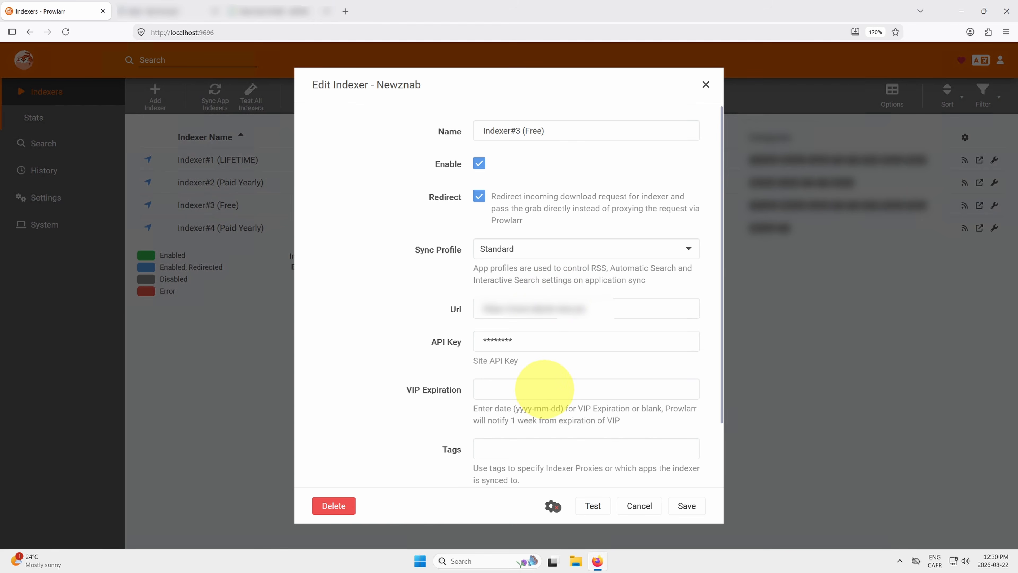
pyautogui.click(553, 506)
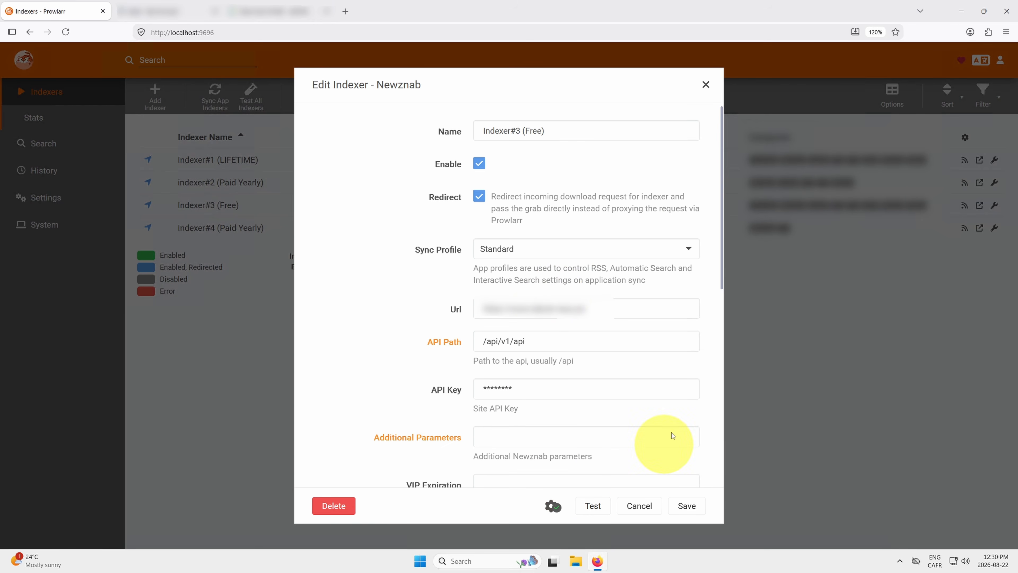
pyautogui.moveTo(722, 237); pyautogui.dragTo(724, 462)
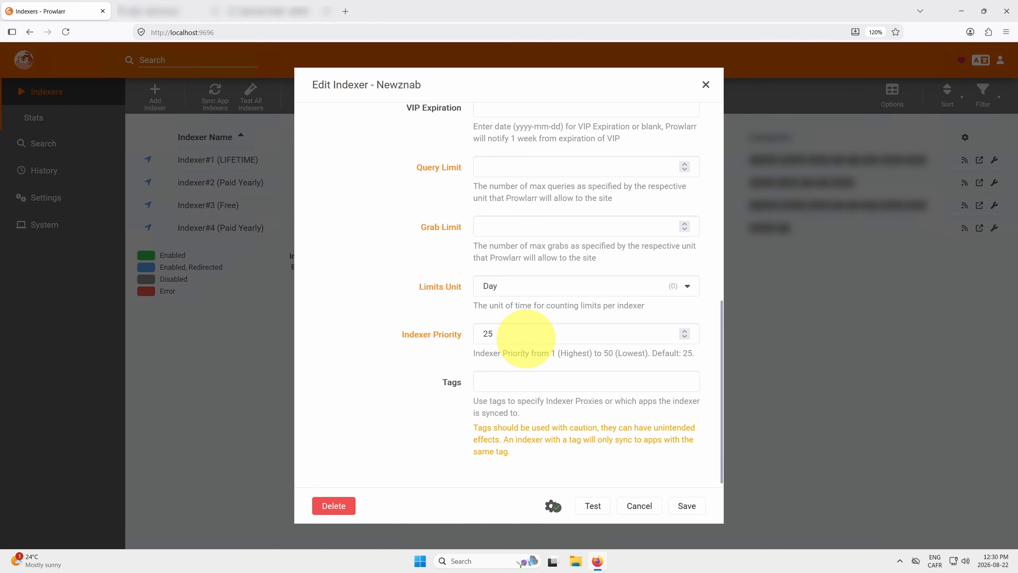
pyautogui.doubleClick(488, 334)
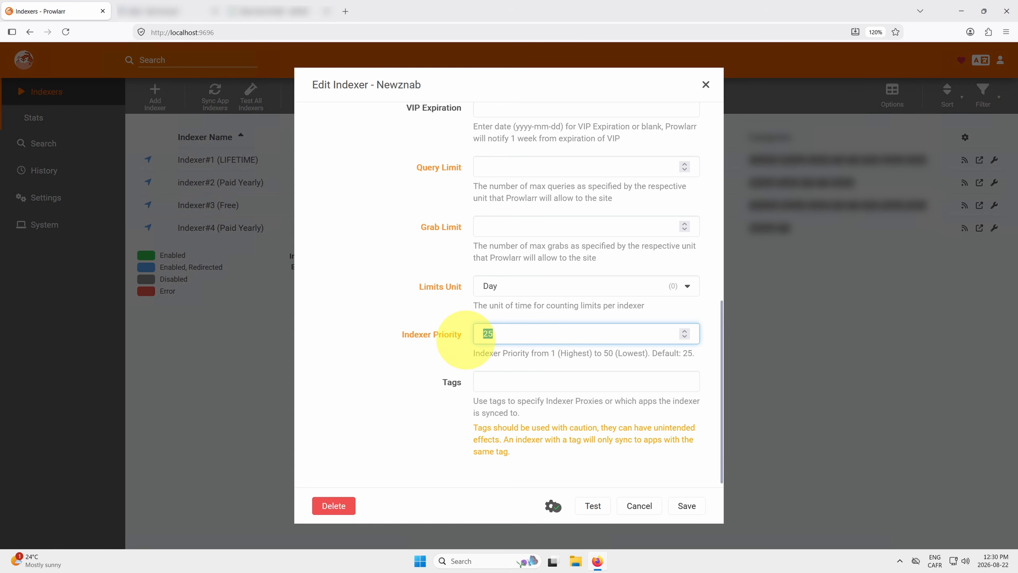
pyautogui.write('40')
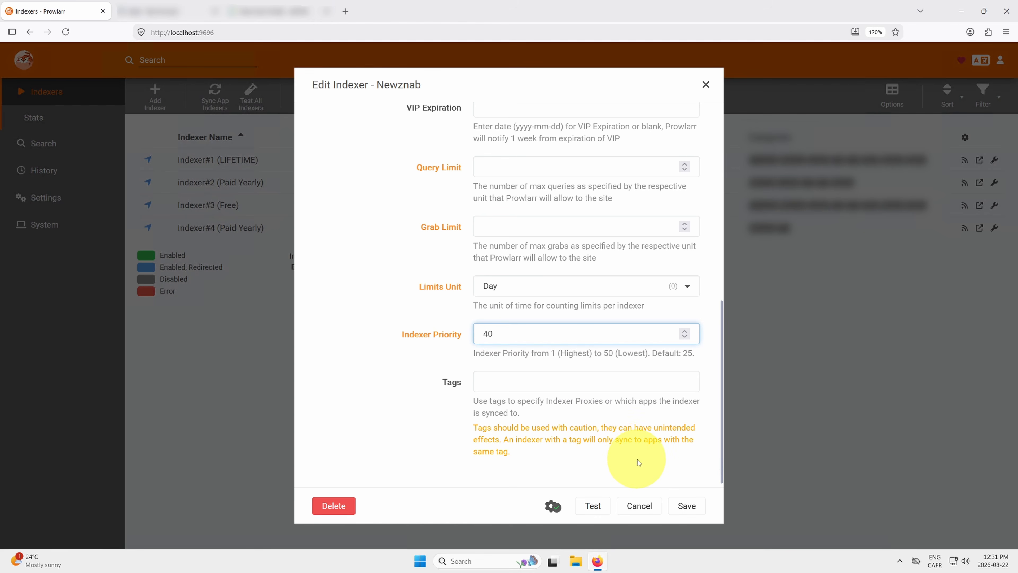
pyautogui.click(677, 506)
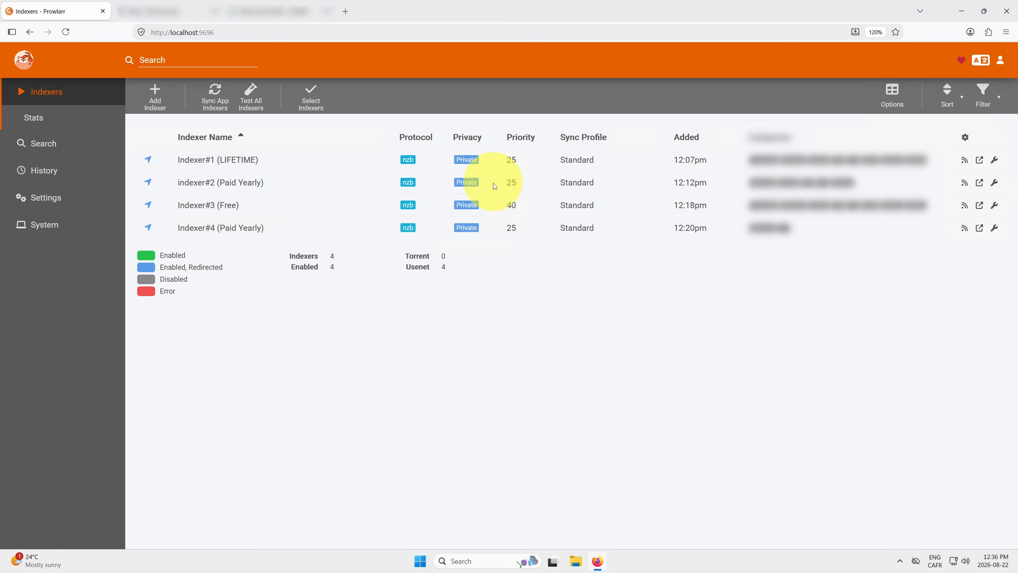
# Set the Indexer Priority of indexer#2 (Paid Yearly) to 10 and save it
pyautogui.click(994, 183)
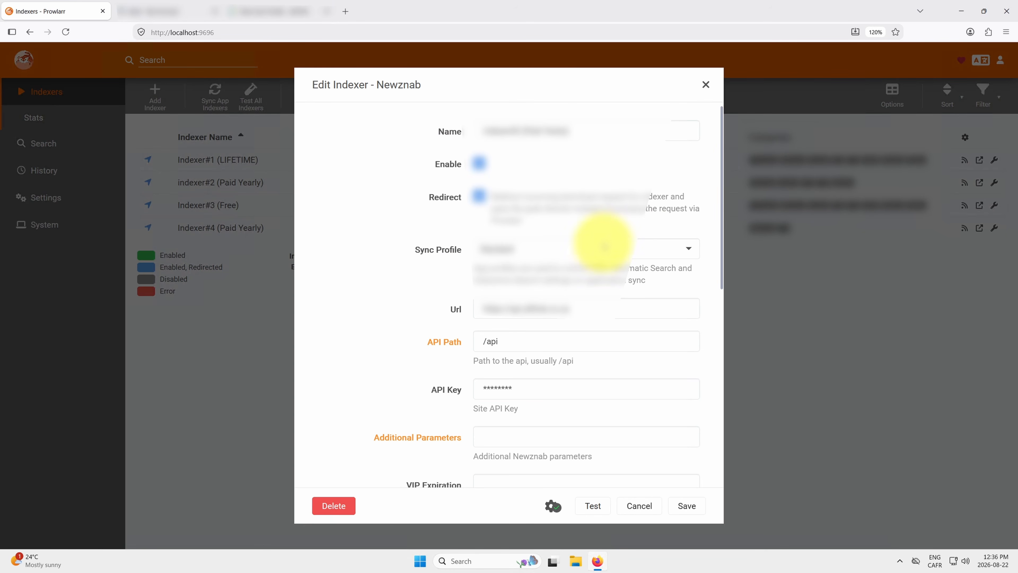
pyautogui.scroll(-10, 598, 252)
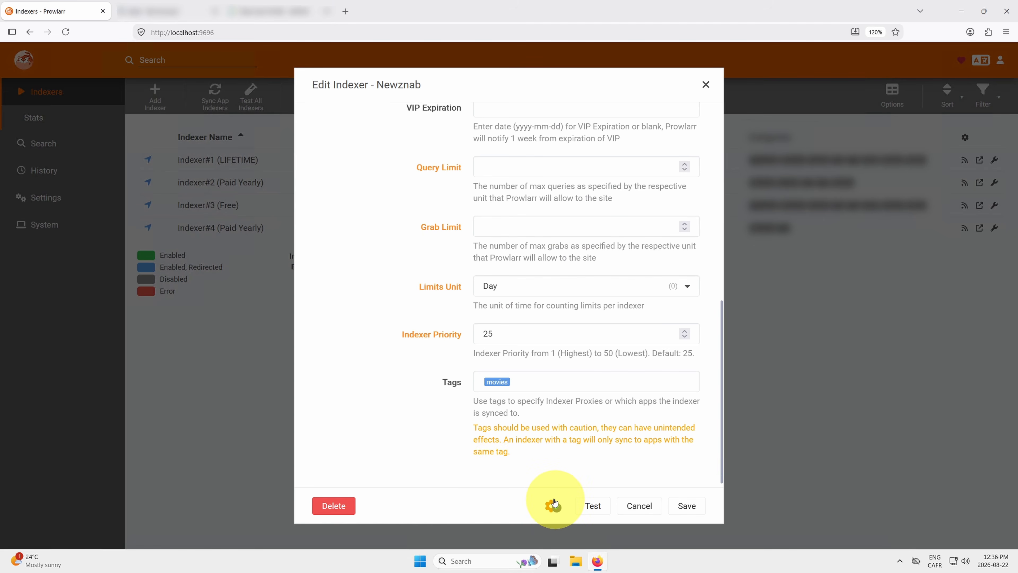
pyautogui.moveTo(505, 335); pyautogui.dragTo(460, 334)
pyautogui.write('1')
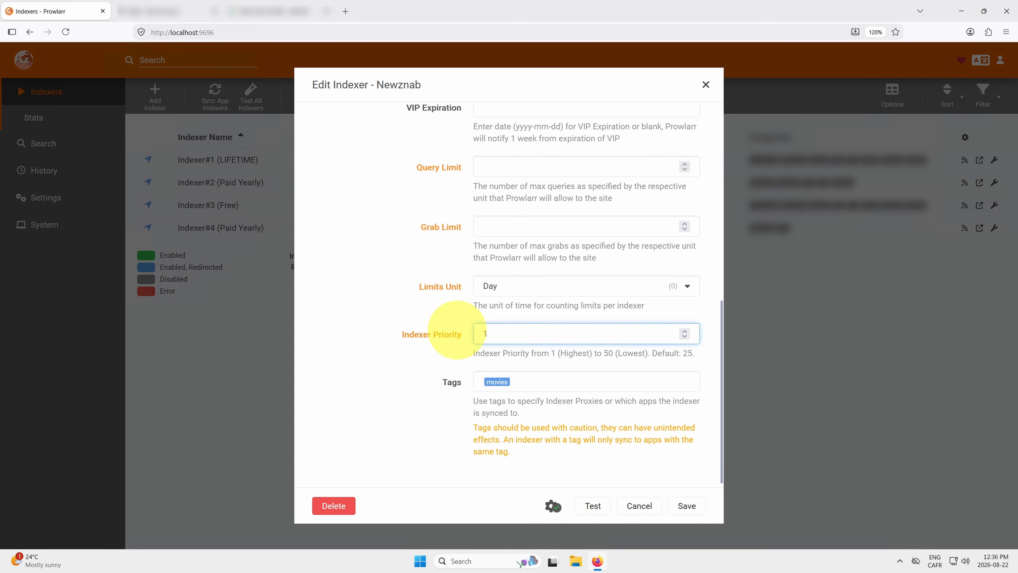
pyautogui.write('0')
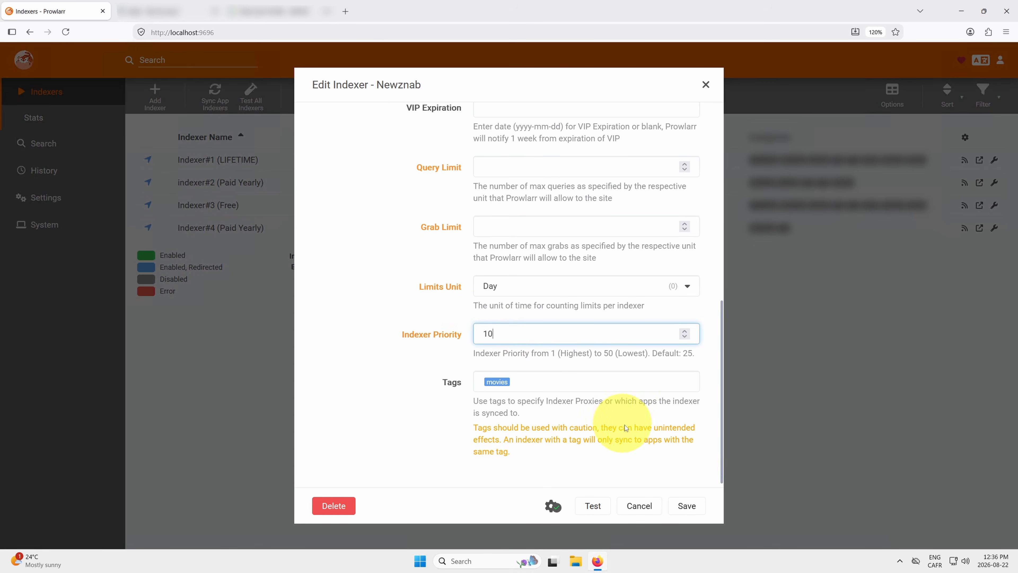
pyautogui.click(682, 506)
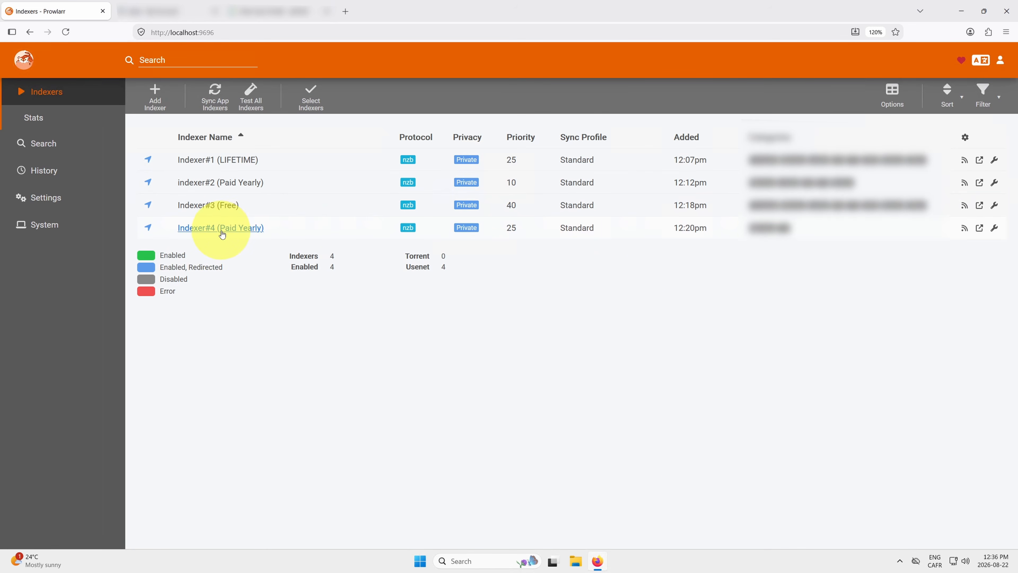
# Set the Indexer Priority of Indexer#4 (Paid Yearly) to 10 and save it
pyautogui.click(993, 228)
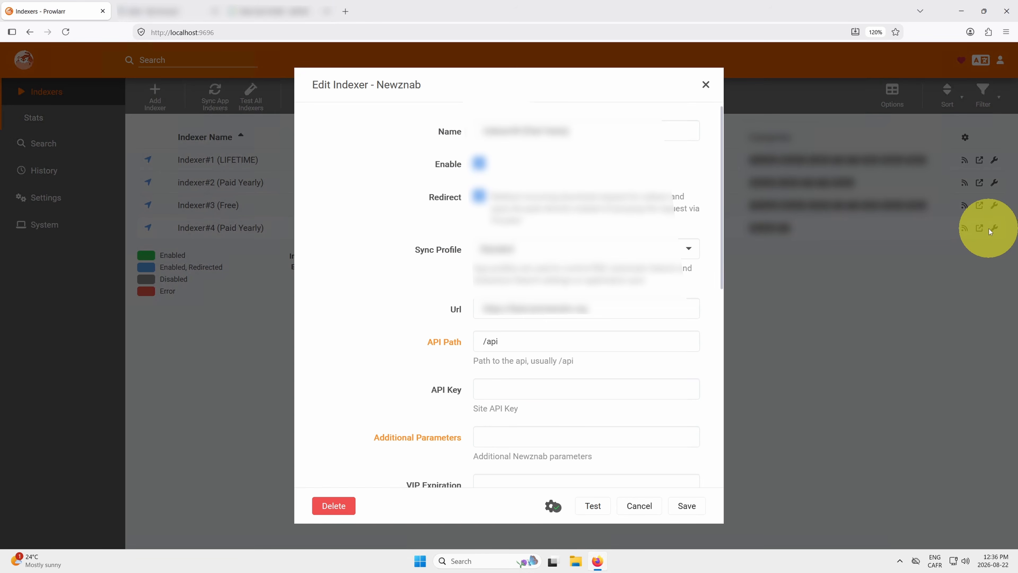
pyautogui.scroll(-8, 565, 247)
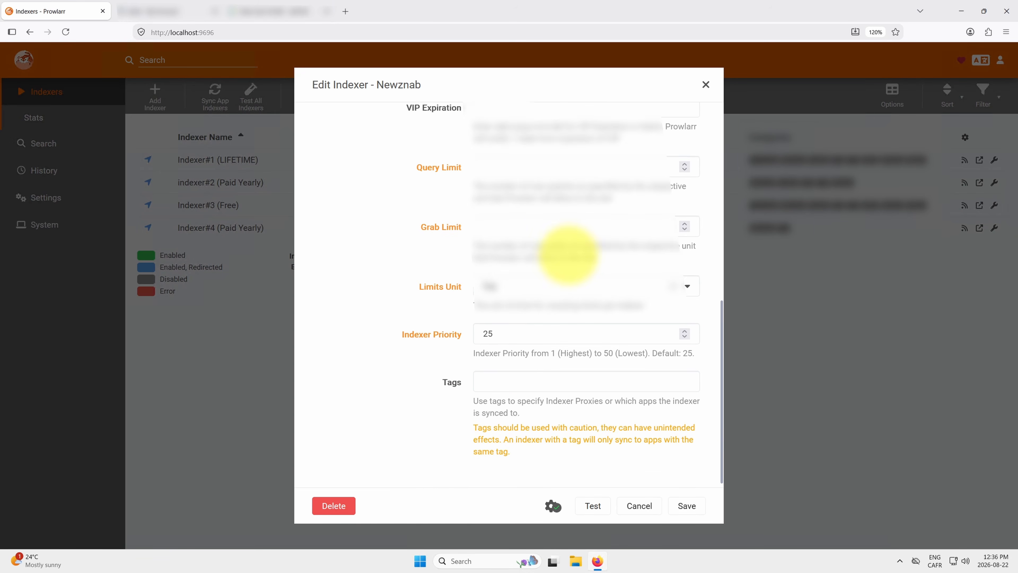
pyautogui.click(451, 334)
pyautogui.hotkey('ctrl', 'a')
pyautogui.write('10')
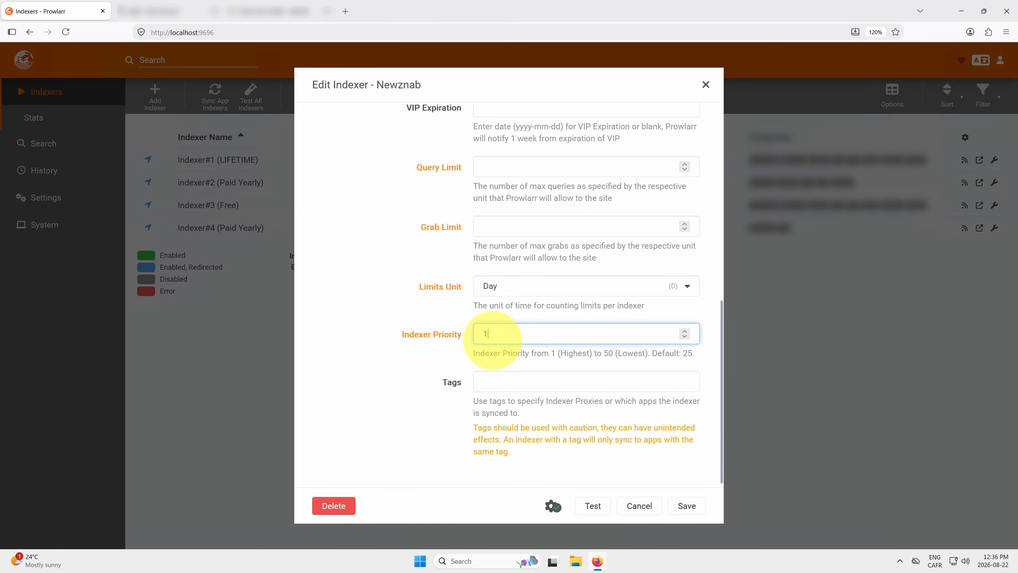
pyautogui.click(680, 506)
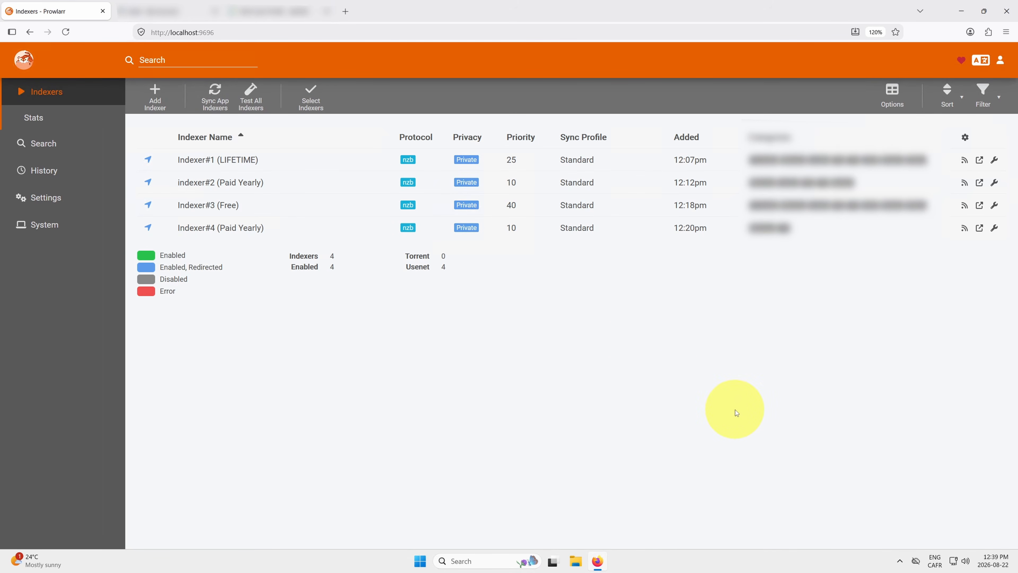
# Shut down SABnzbd, minimize the browser, and relaunch SABnzbd from the desktop, checking for it among the hidden background apps
pyautogui.click(898, 561)
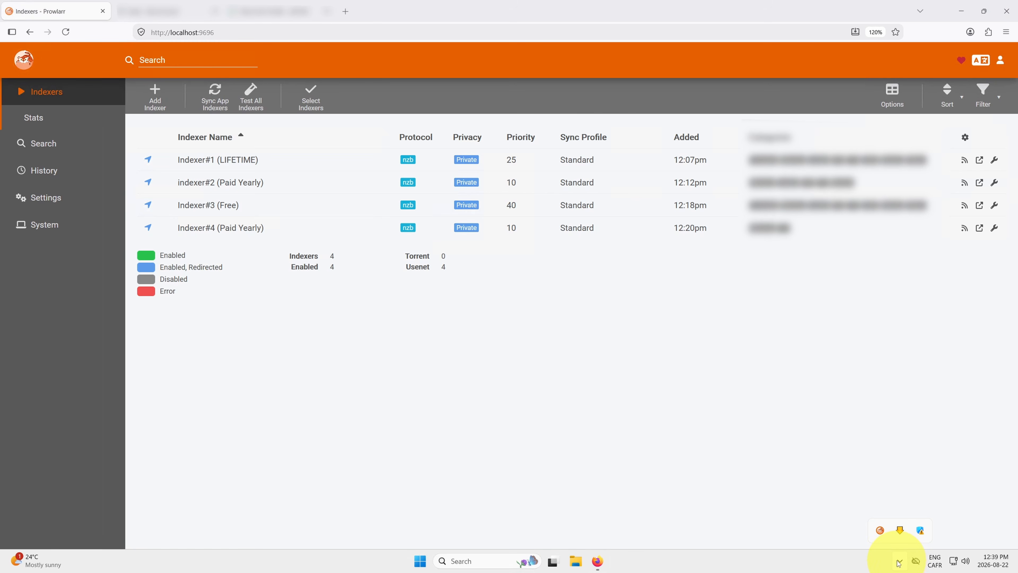
pyautogui.rightClick(902, 531)
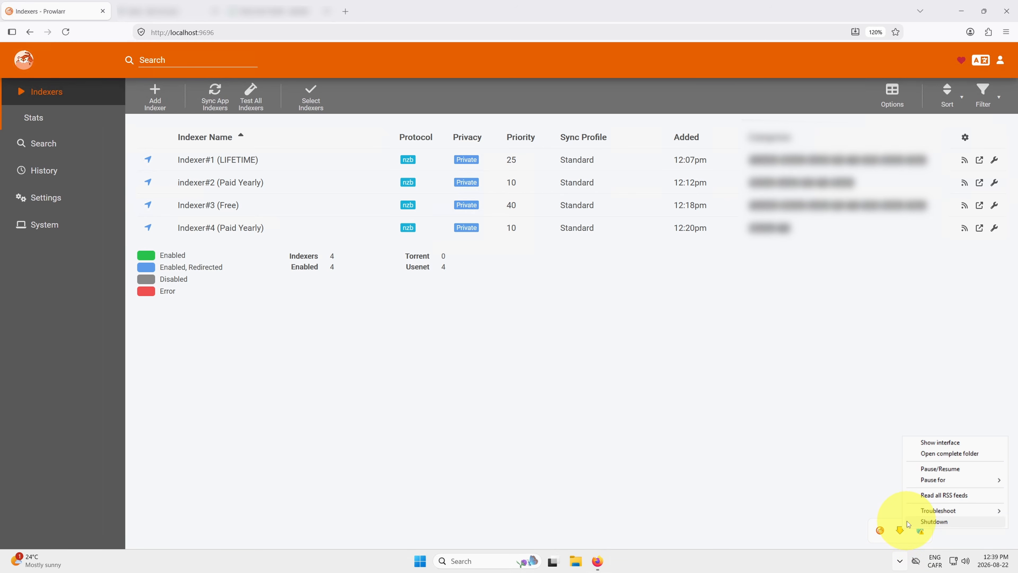
pyautogui.click(928, 522)
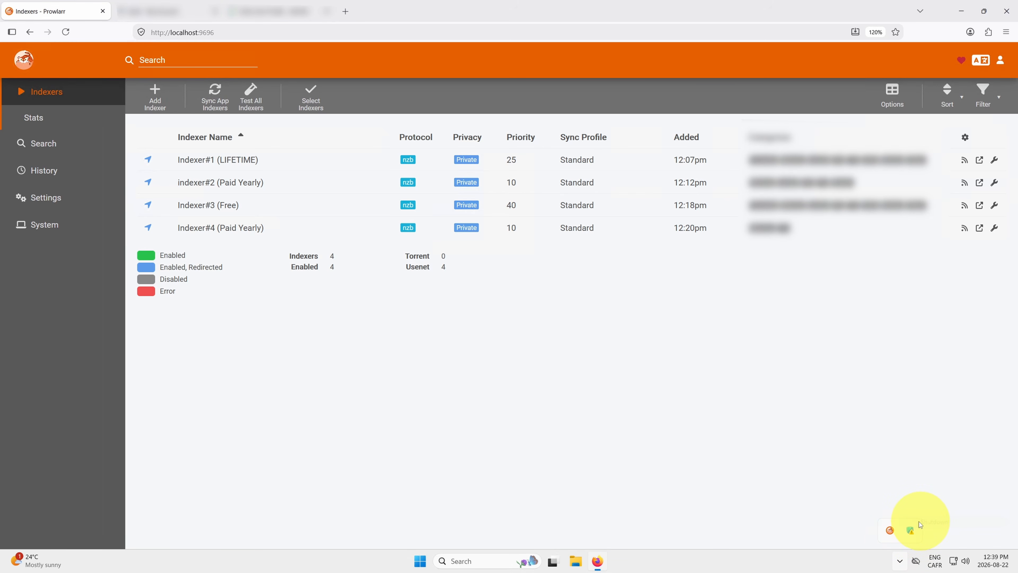
pyautogui.click(897, 562)
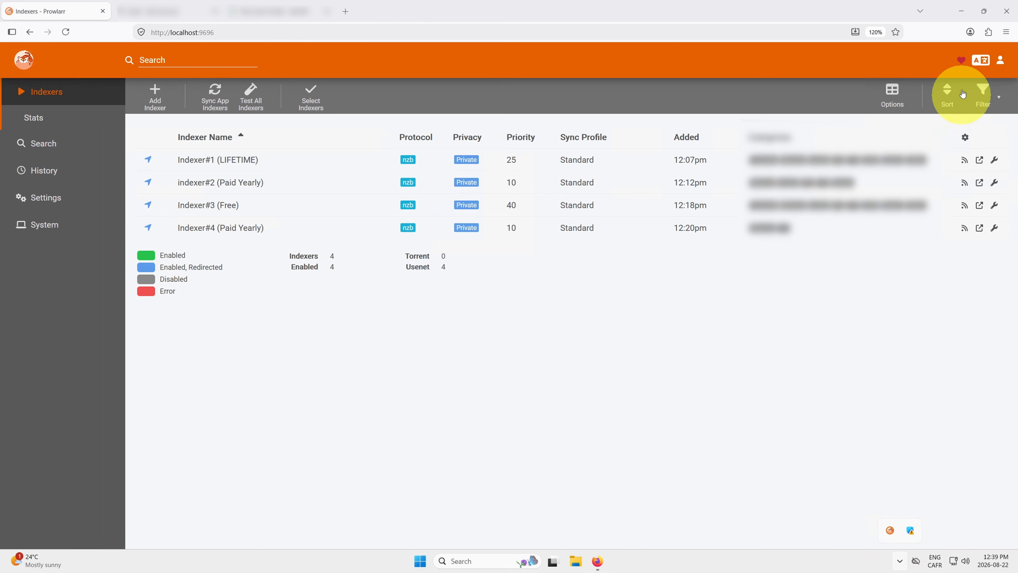
pyautogui.click(960, 11)
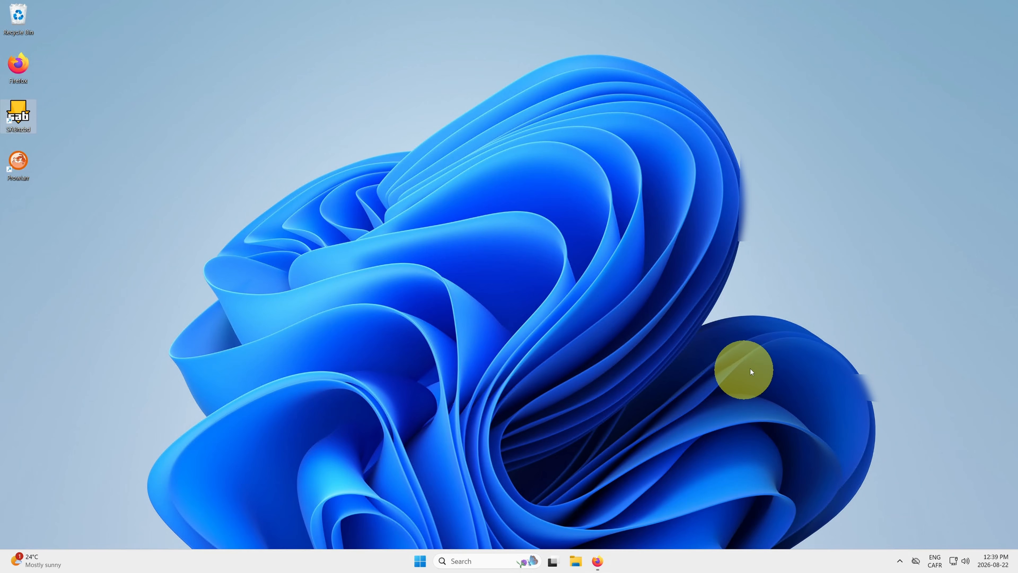
pyautogui.click(899, 560)
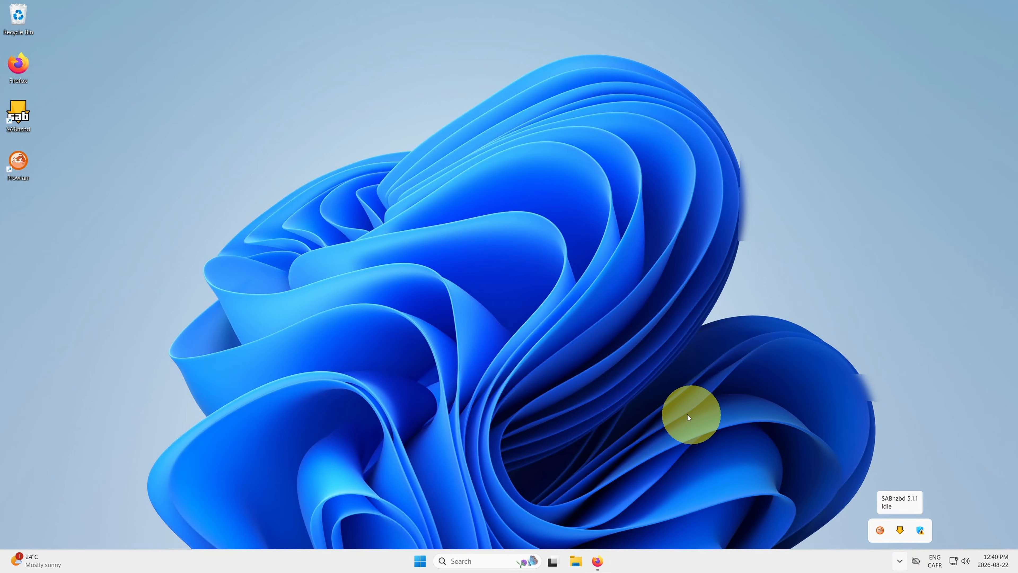
# Return to Prowlarr in Firefox and start adding SABnzbd as a download client in the Download Clients settings
pyautogui.click(597, 561)
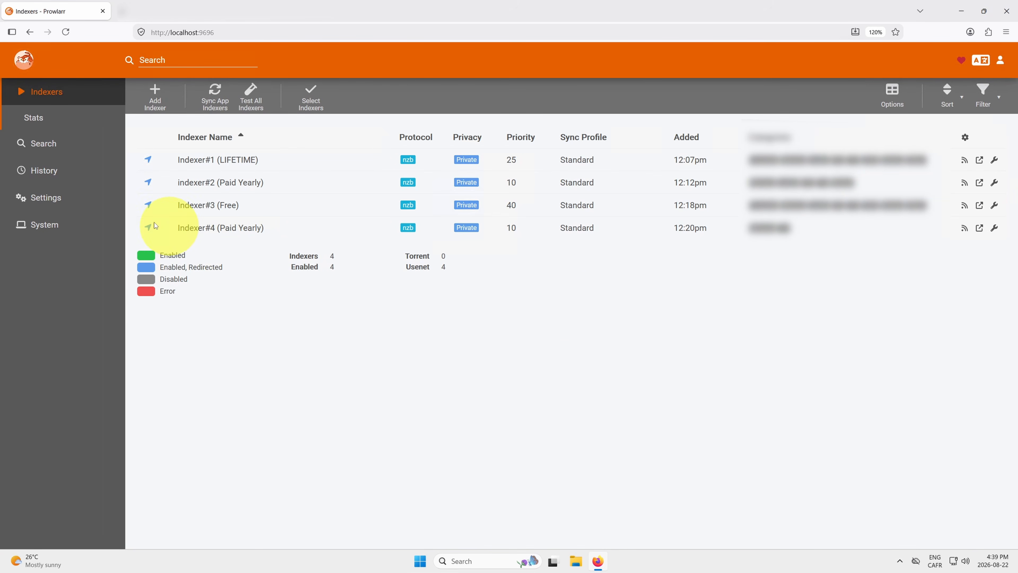
pyautogui.click(46, 202)
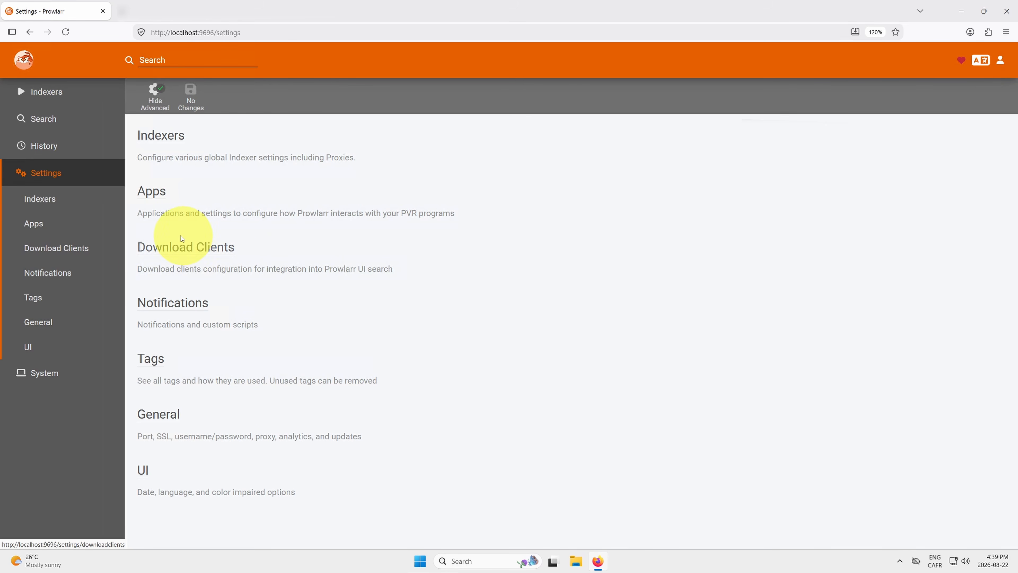
pyautogui.click(206, 252)
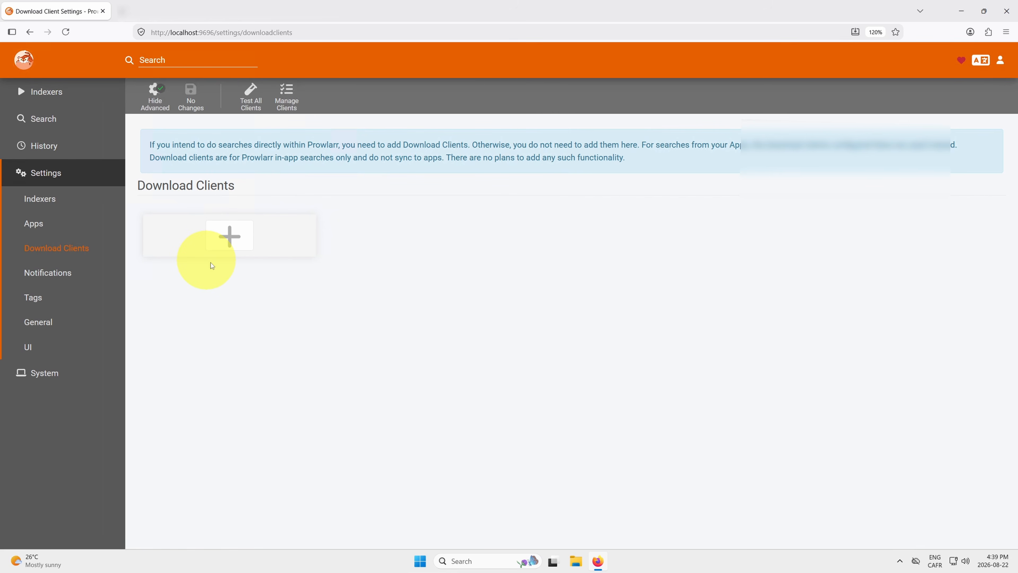
pyautogui.click(229, 235)
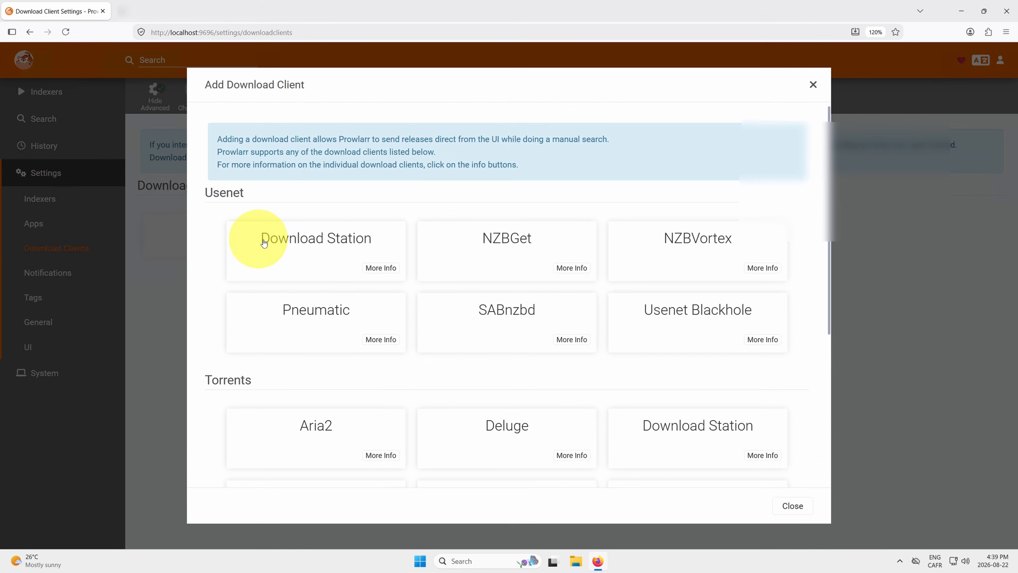
pyautogui.moveTo(829, 181); pyautogui.dragTo(806, 163)
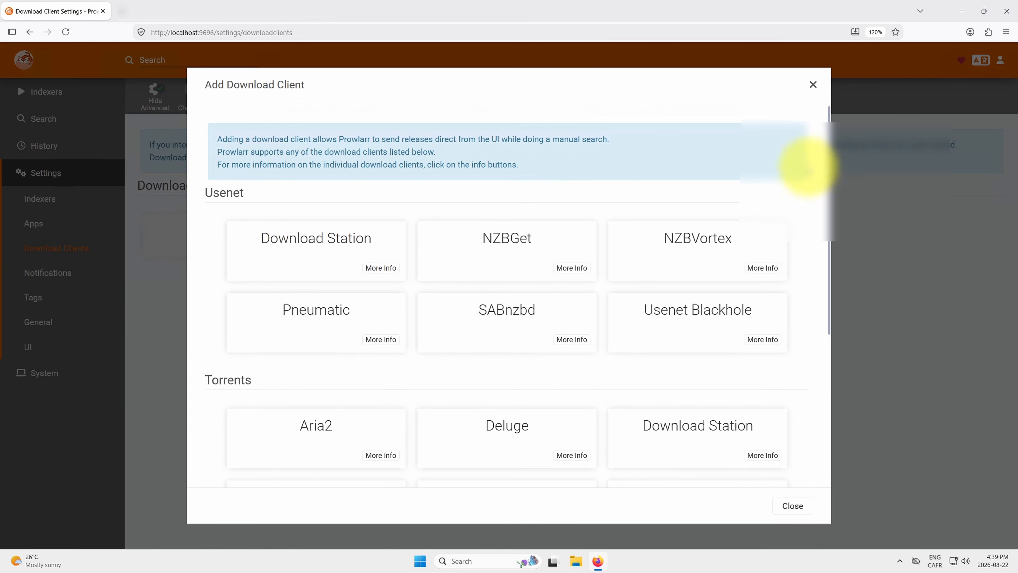
pyautogui.click(501, 313)
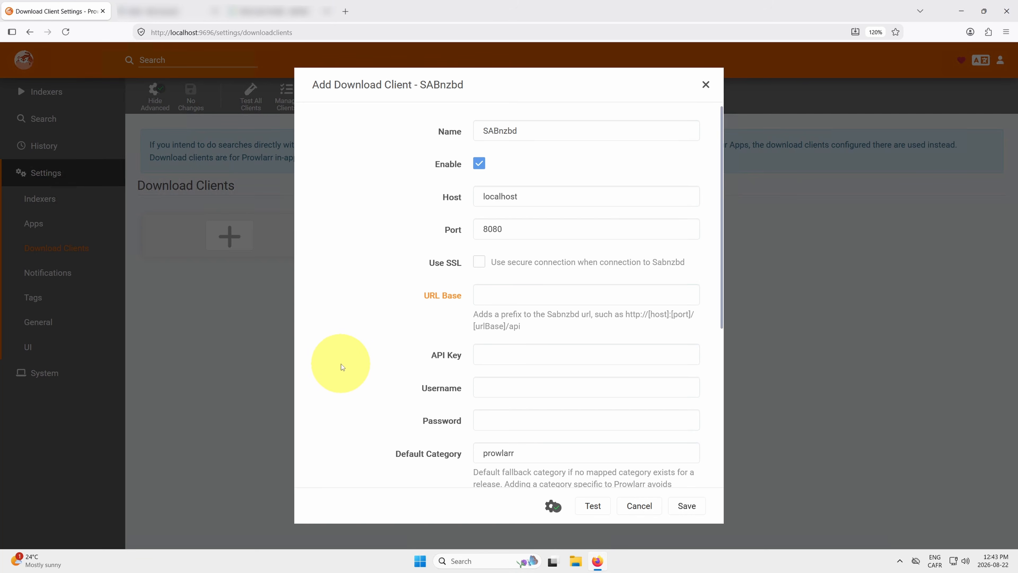
# Show the SABnzbd web interface from its hidden background app
pyautogui.click(899, 561)
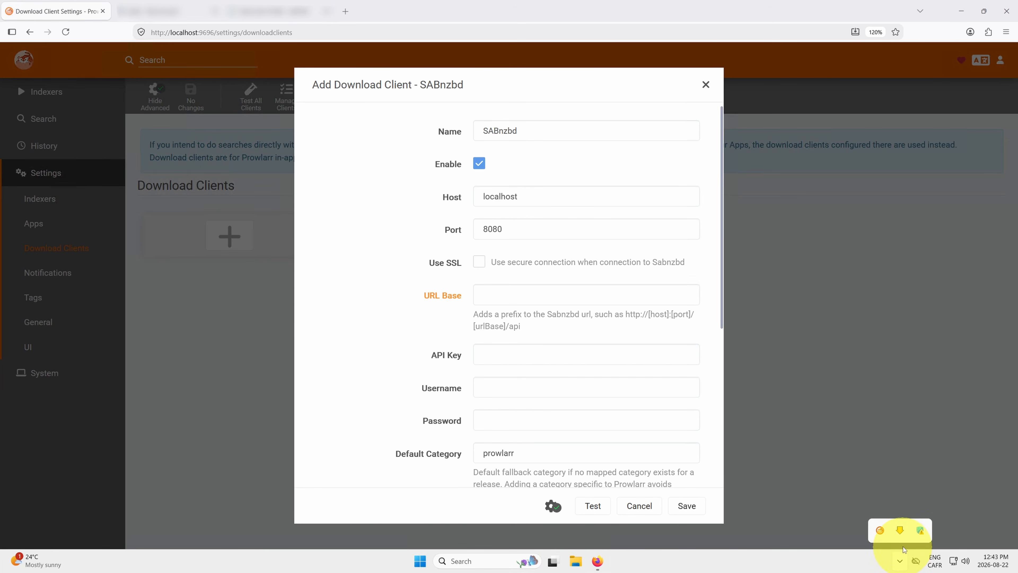
pyautogui.rightClick(900, 532)
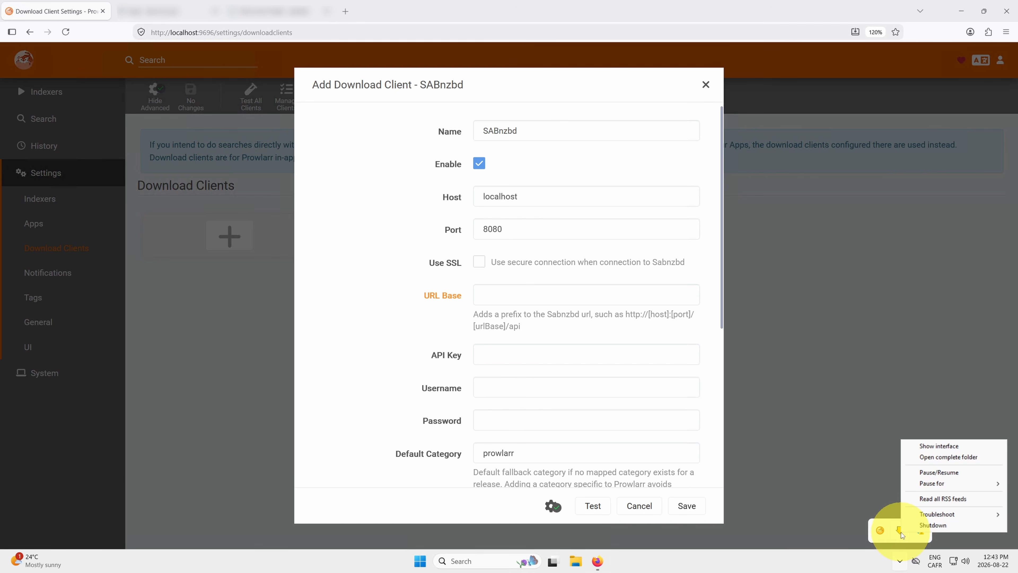
pyautogui.click(930, 449)
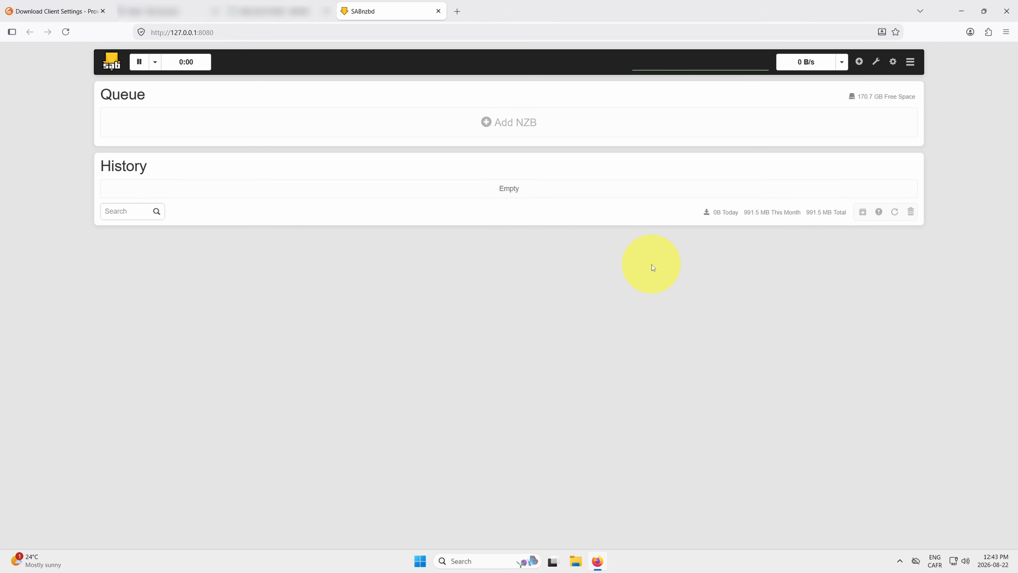
pyautogui.hotkey('ctrl', '+')
pyautogui.hotkey('ctrl', '+')
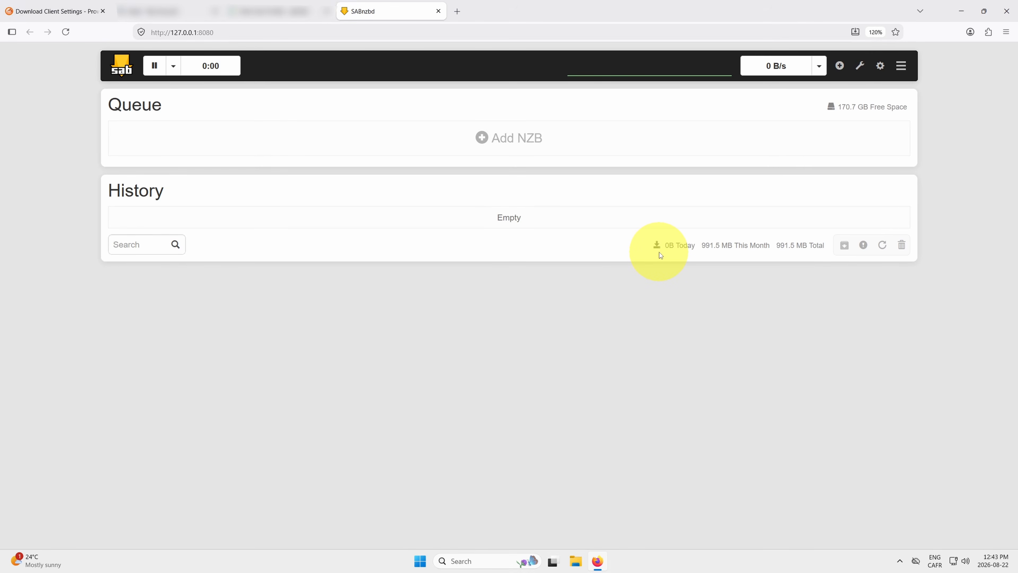
# Open SABnzbd's General configuration and copy the API Key from the Security section
pyautogui.click(880, 67)
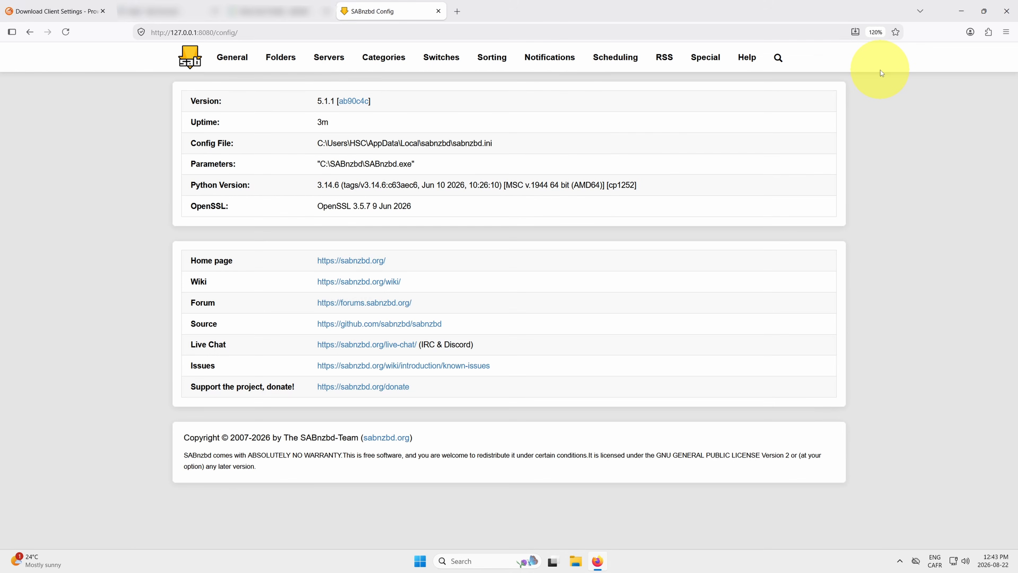
pyautogui.click(246, 58)
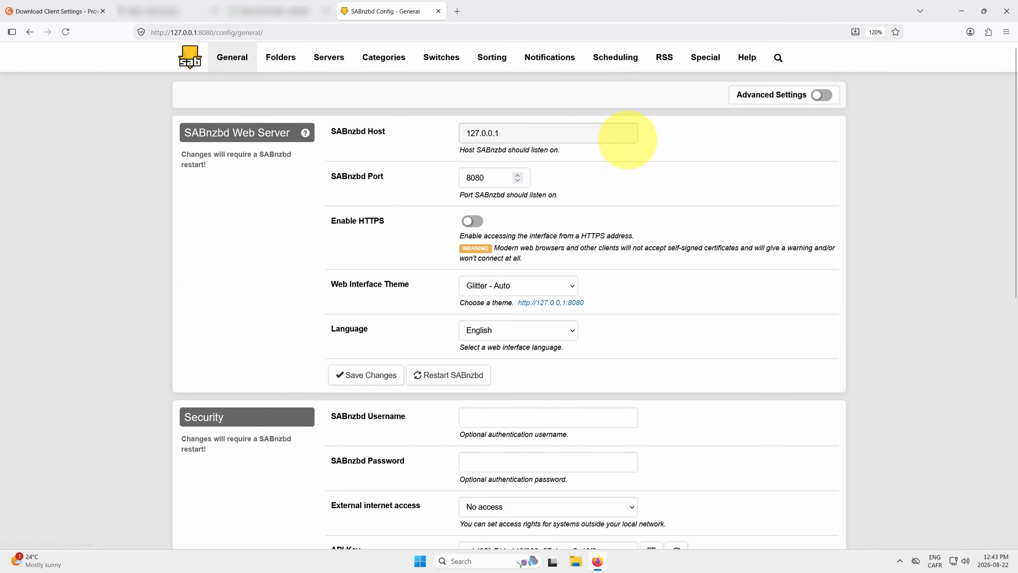
pyautogui.moveTo(1015, 157); pyautogui.dragTo(1013, 246)
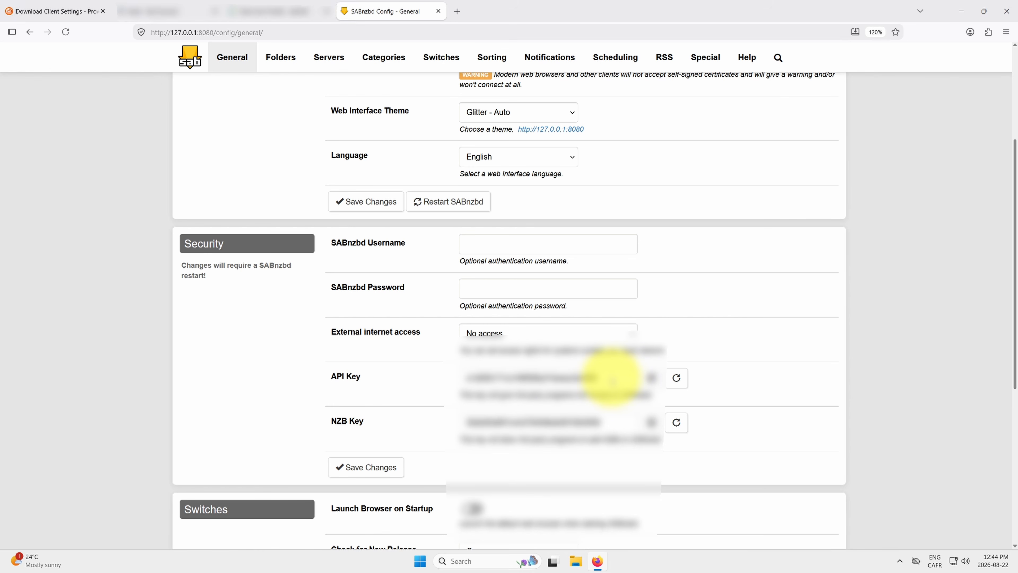
pyautogui.click(569, 377)
pyautogui.moveTo(591, 377); pyautogui.dragTo(479, 375)
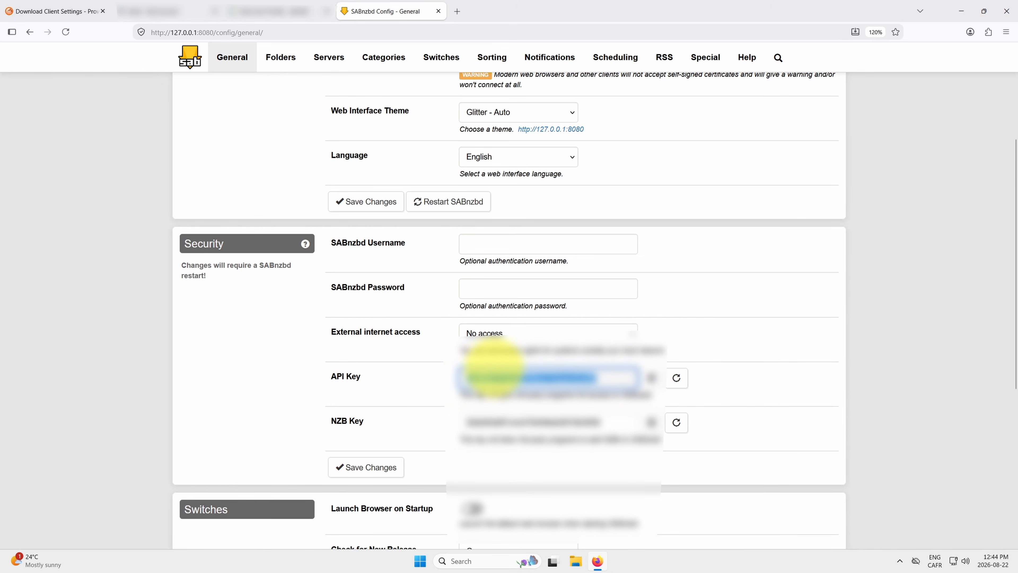
# Back in Prowlarr, paste the SABnzbd API key into the new download client's API Key field and test the connection
pyautogui.click(53, 11)
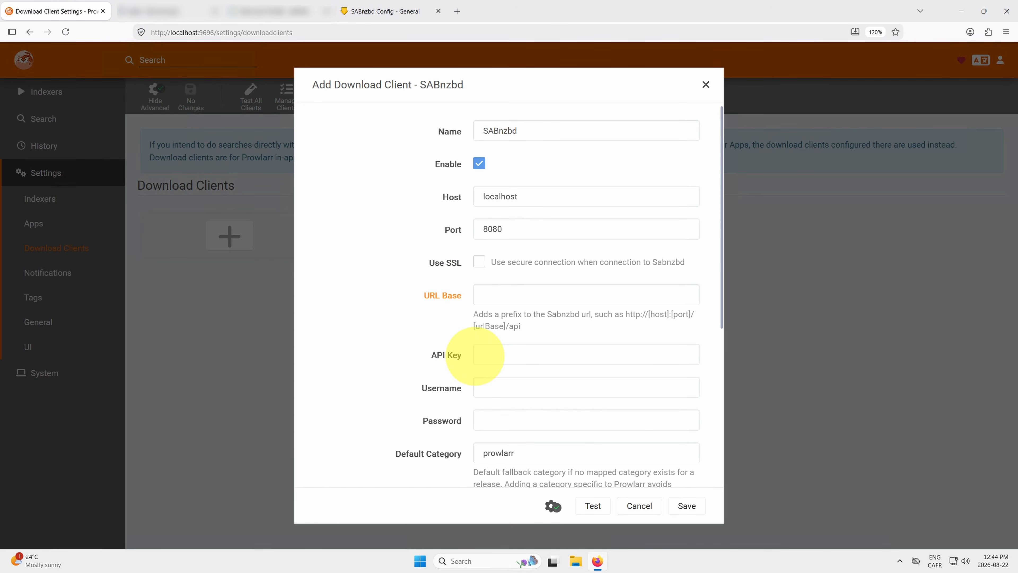
pyautogui.click(492, 355)
pyautogui.hotkey('ctrl', 'v')
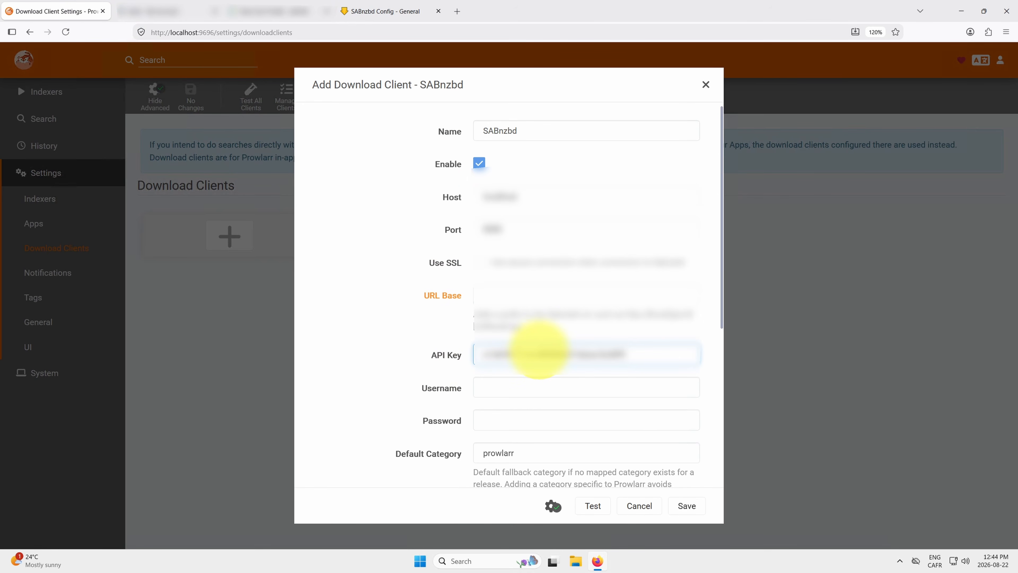
pyautogui.scroll(-3, 568, 356)
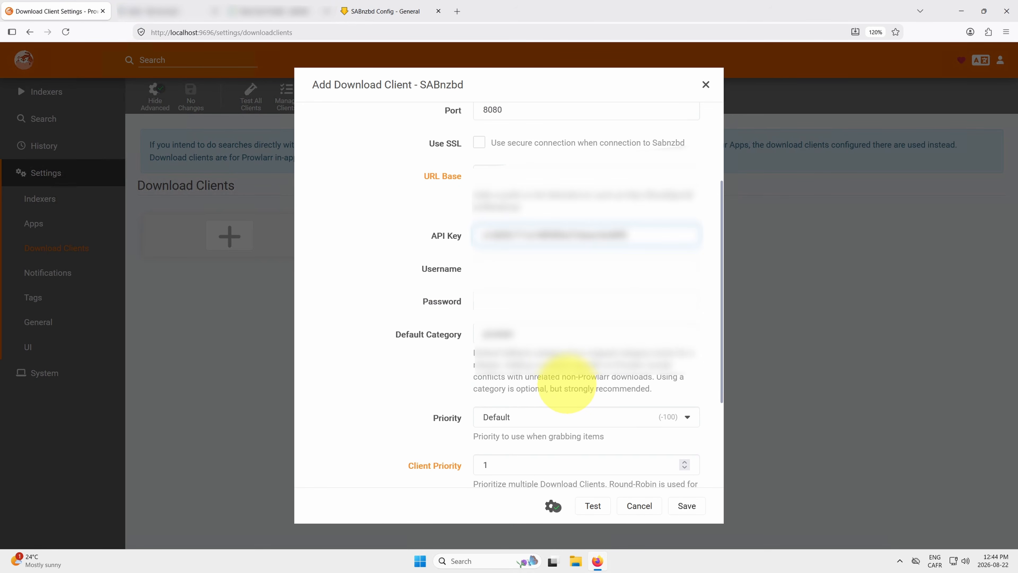
pyautogui.click(592, 504)
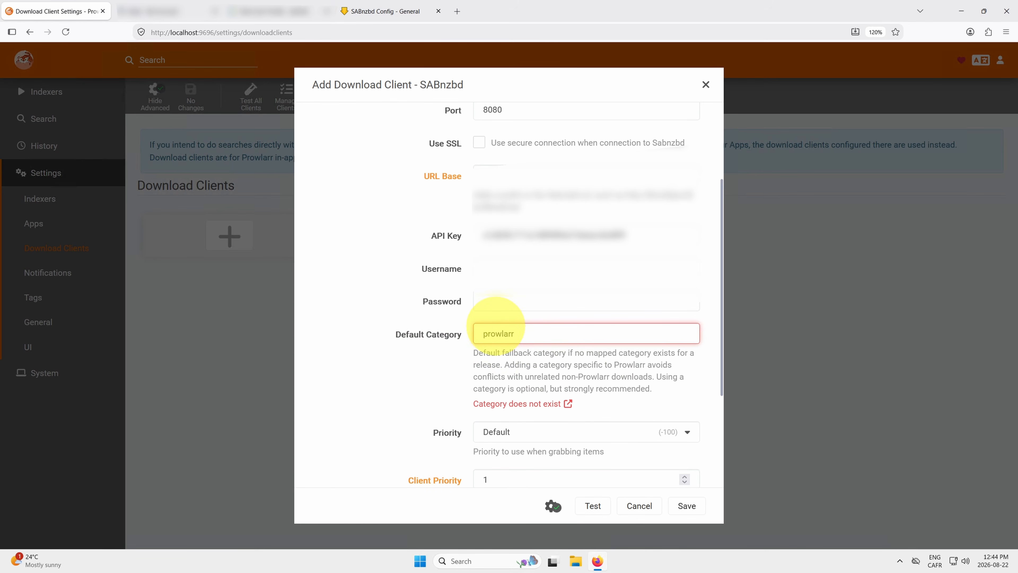
# Set the SABnzbd client's Default Category to movies, test the connection again, and save the client
pyautogui.moveTo(517, 335); pyautogui.dragTo(452, 332)
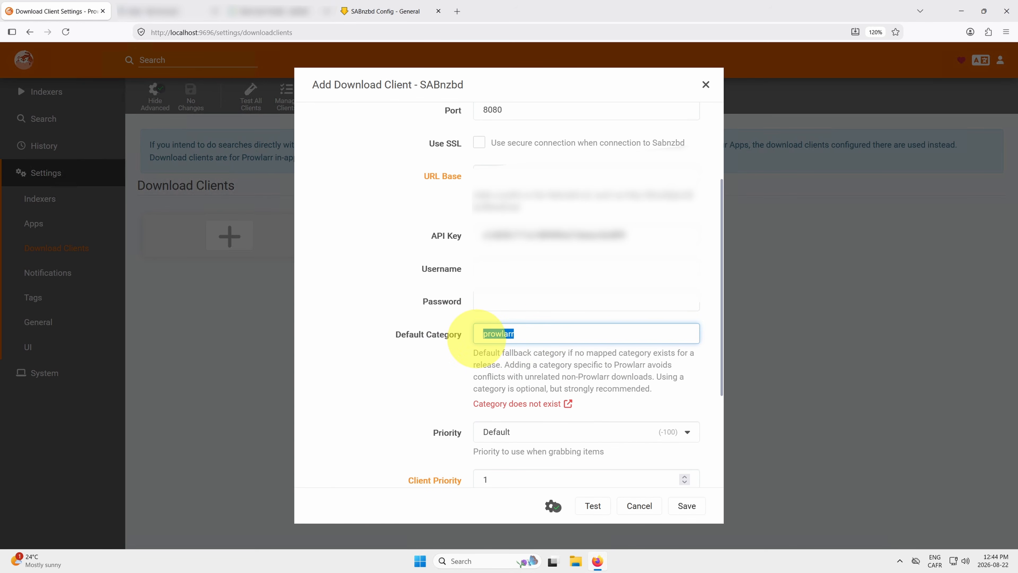
pyautogui.write('movies')
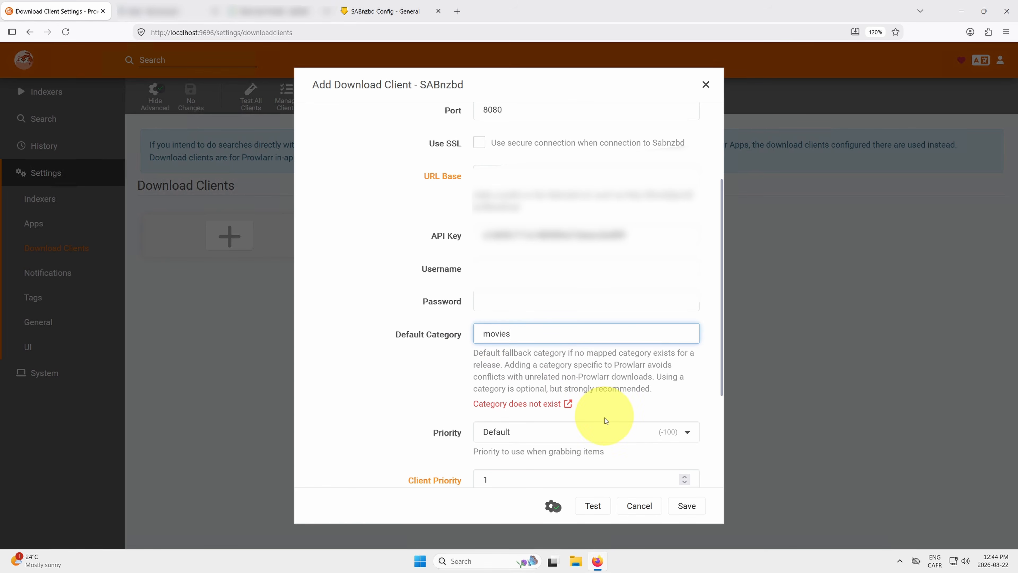
pyautogui.click(592, 506)
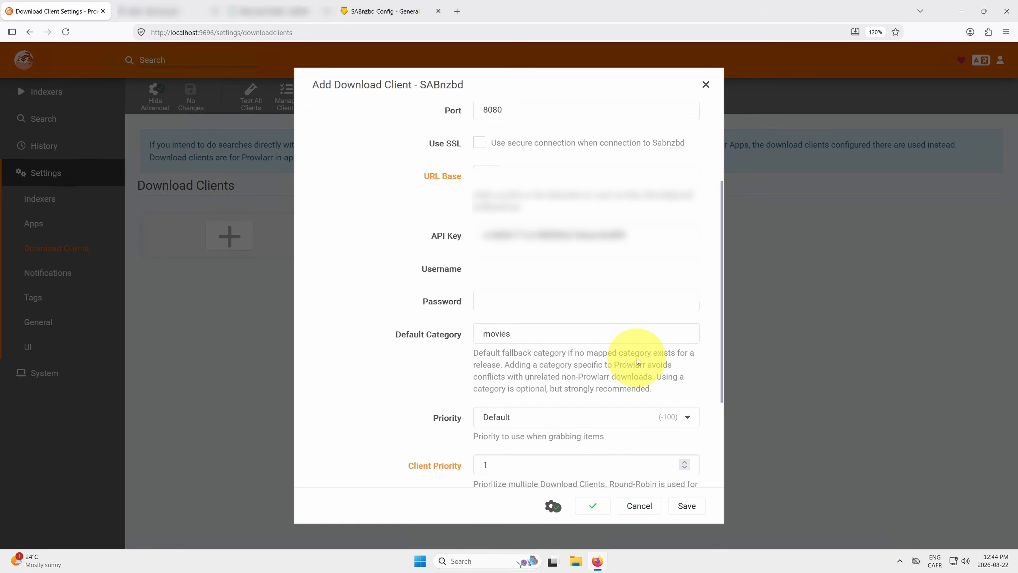
pyautogui.click(691, 506)
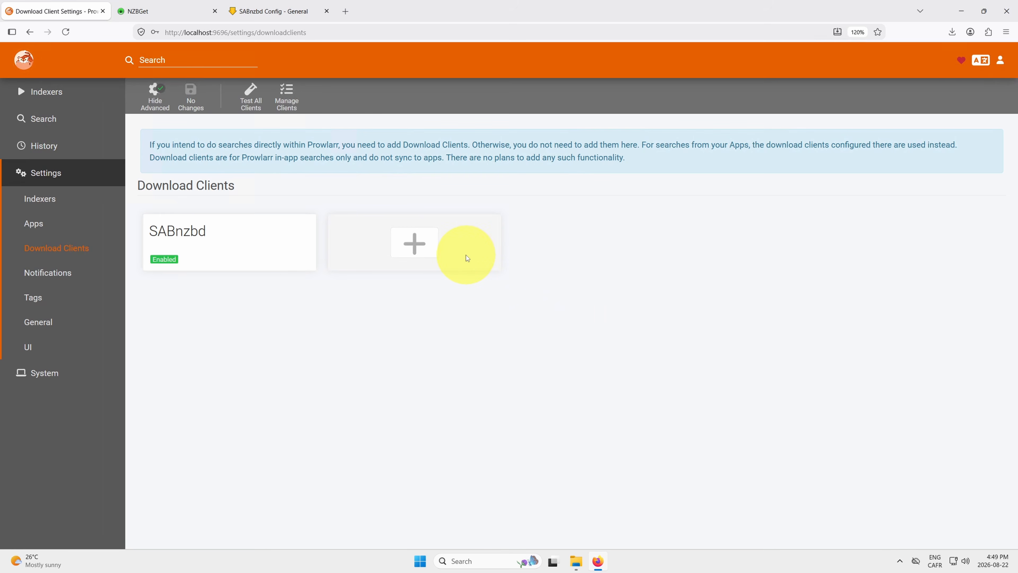
# Start adding NZBGet as another Usenet download client and review its default connection settings
pyautogui.click(431, 241)
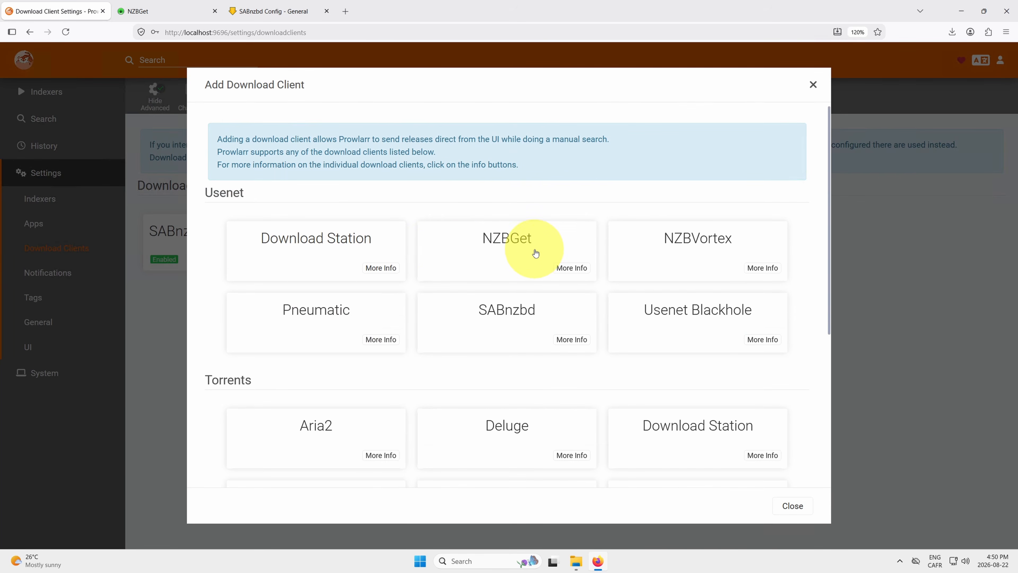
pyautogui.click(521, 245)
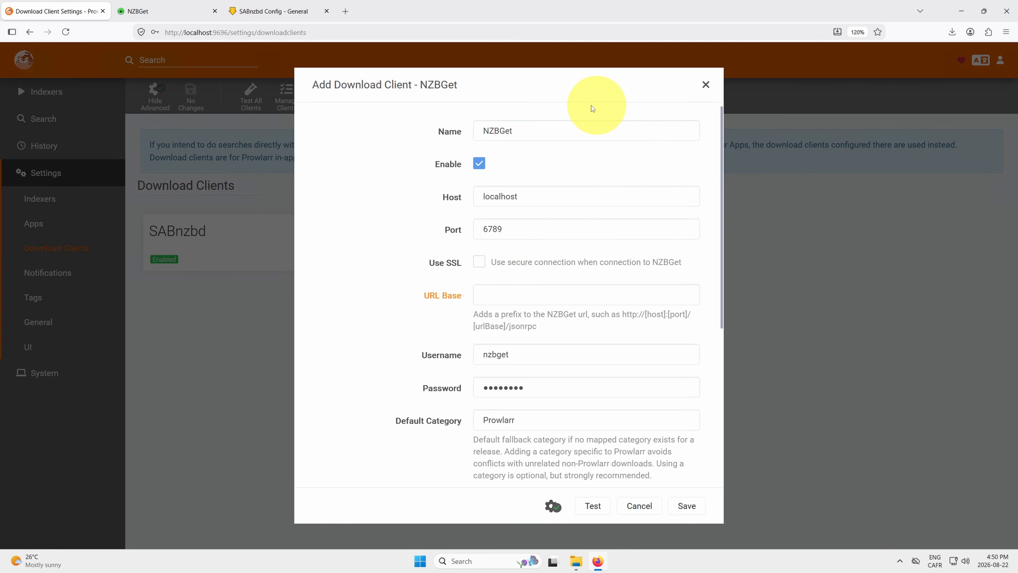
pyautogui.scroll(-2, 724, 315)
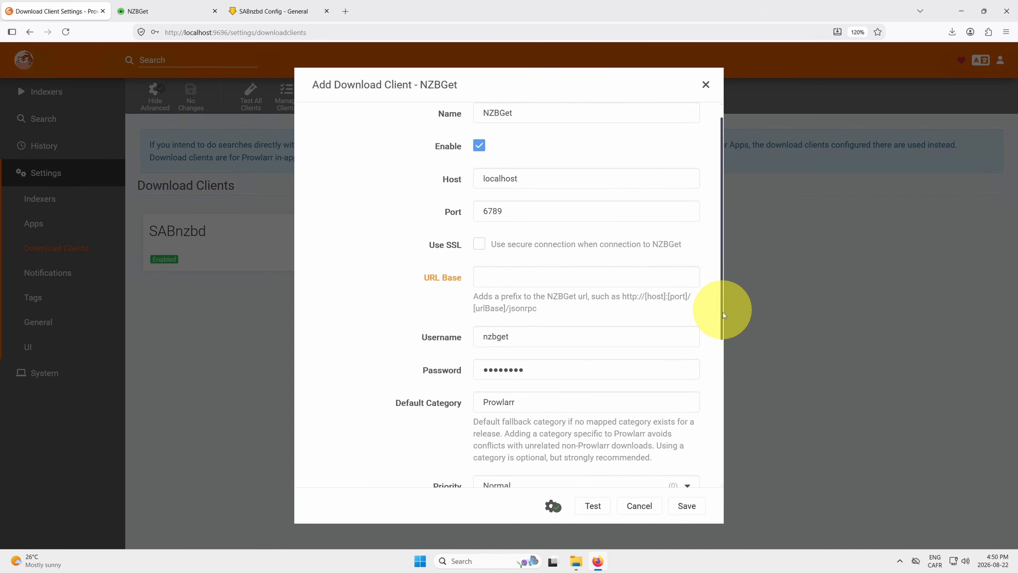
pyautogui.scroll(-3, 724, 316)
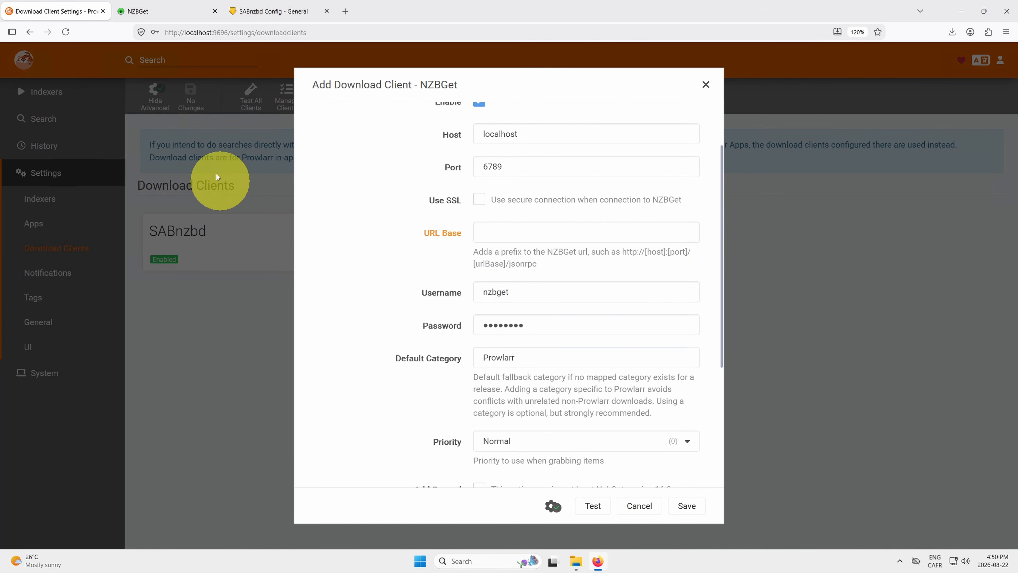
# Switch to NZBGet and open its Security settings at the control username and password options
pyautogui.click(148, 16)
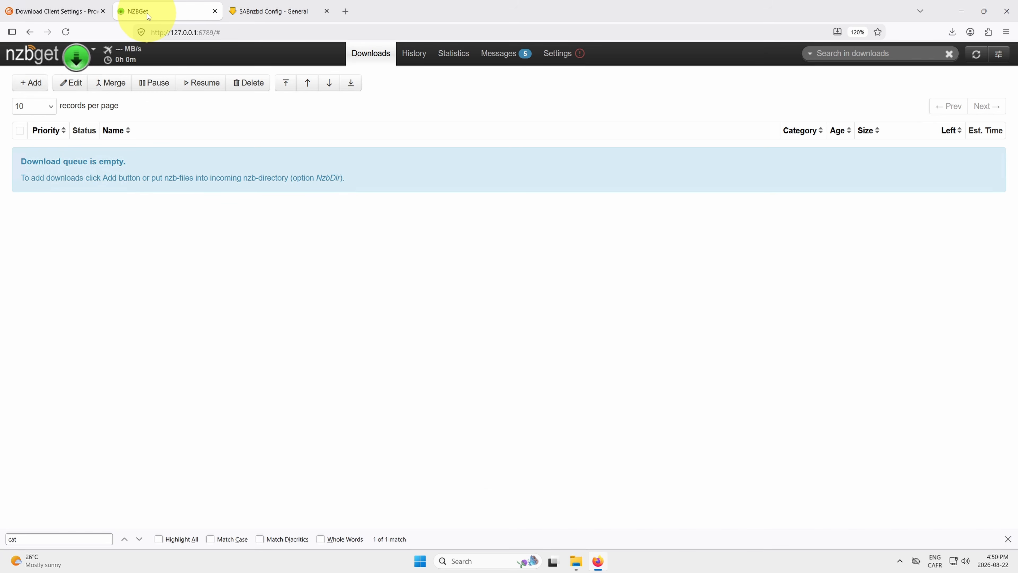
pyautogui.click(568, 59)
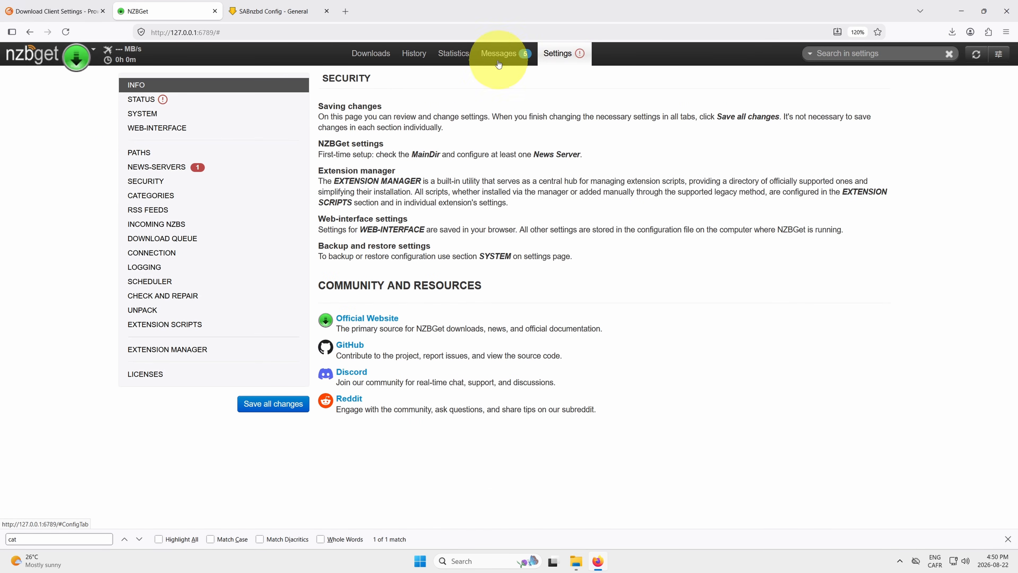
pyautogui.click(162, 184)
pyautogui.scroll(-4, 621, 270)
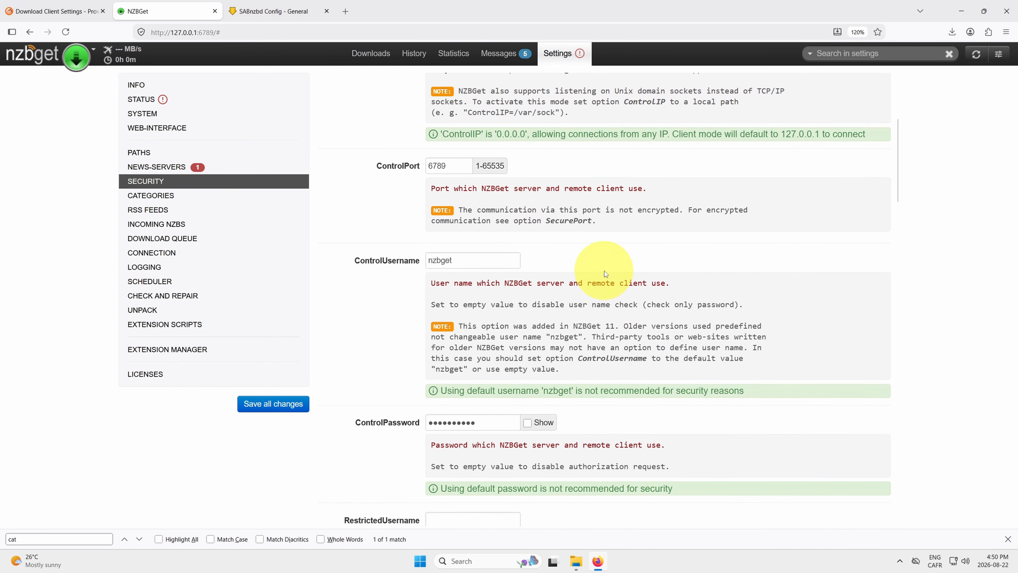
pyautogui.scroll(-4, 593, 265)
pyautogui.scroll(2, 597, 266)
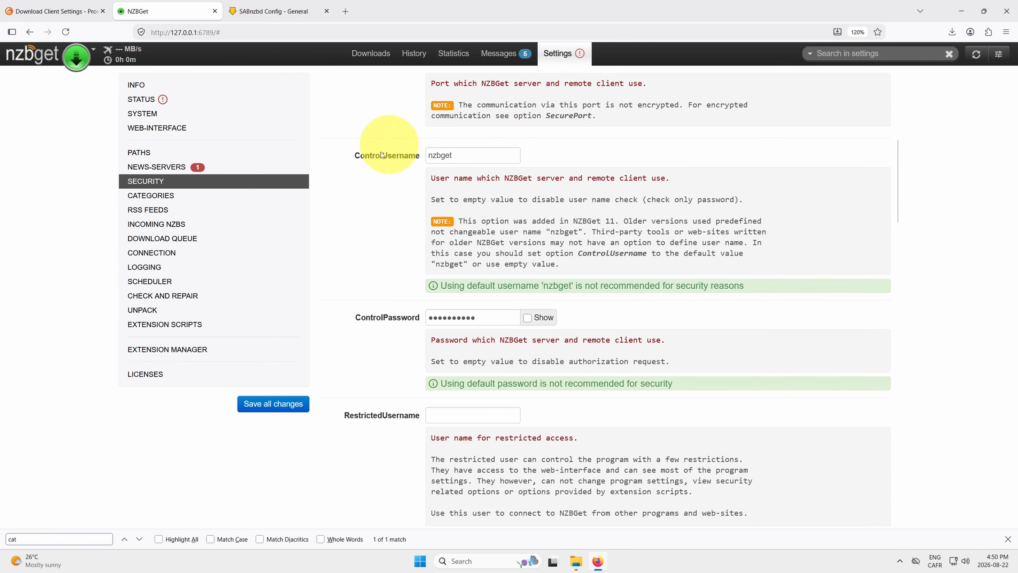
# Set NZBGet's RestrictedUsername to HomeServerChannel, enter the RestrictedPassword, and save all changes
pyautogui.scroll(-5, 617, 229)
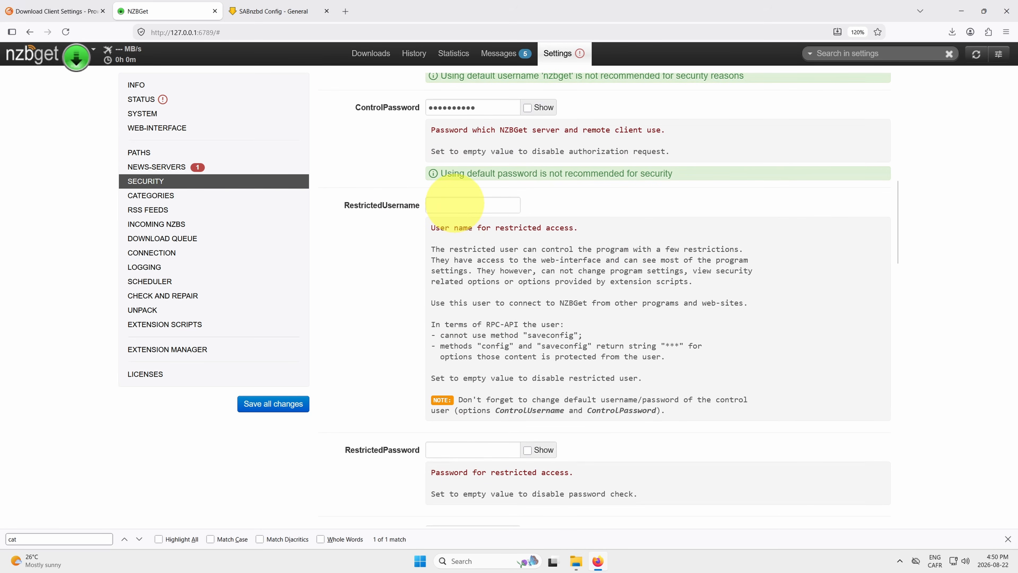
pyautogui.click(455, 204)
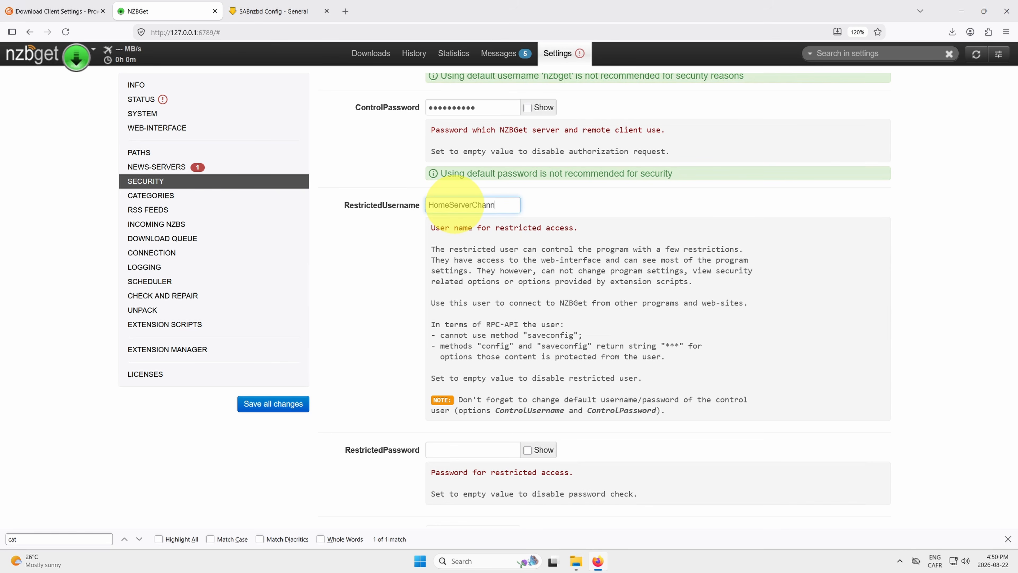
pyautogui.click(454, 461)
pyautogui.click(455, 453)
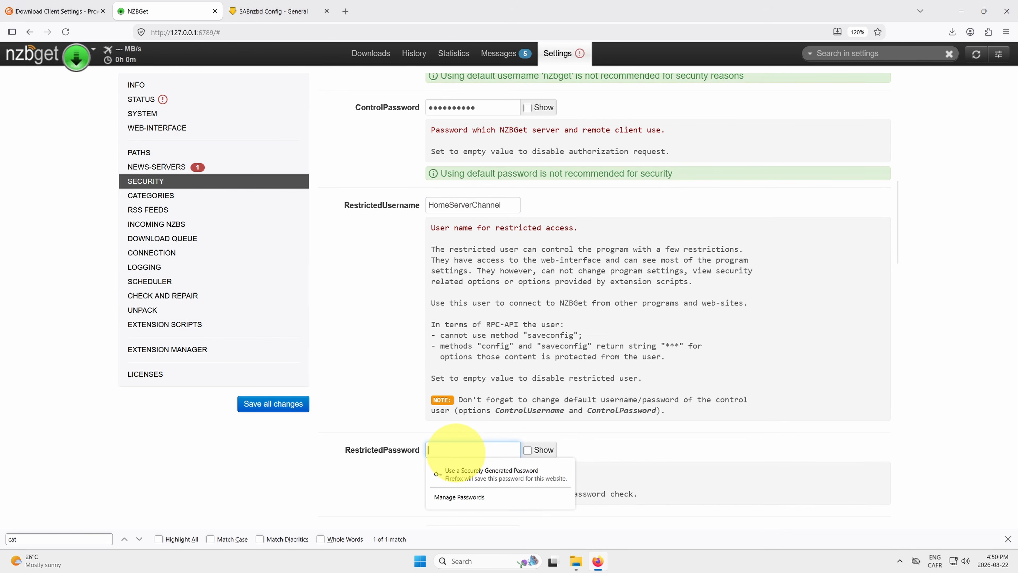
pyautogui.write('••')
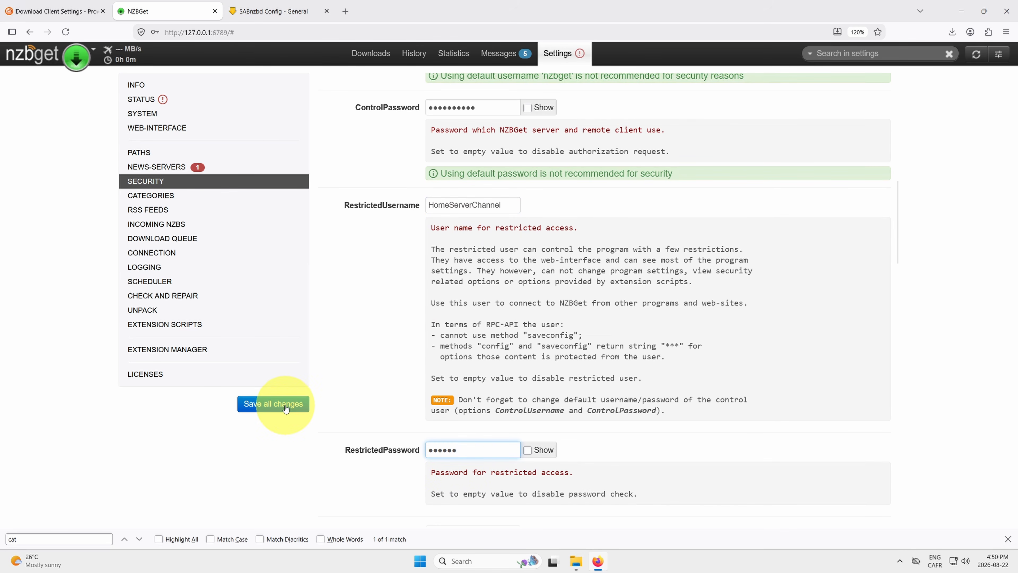
pyautogui.click(268, 403)
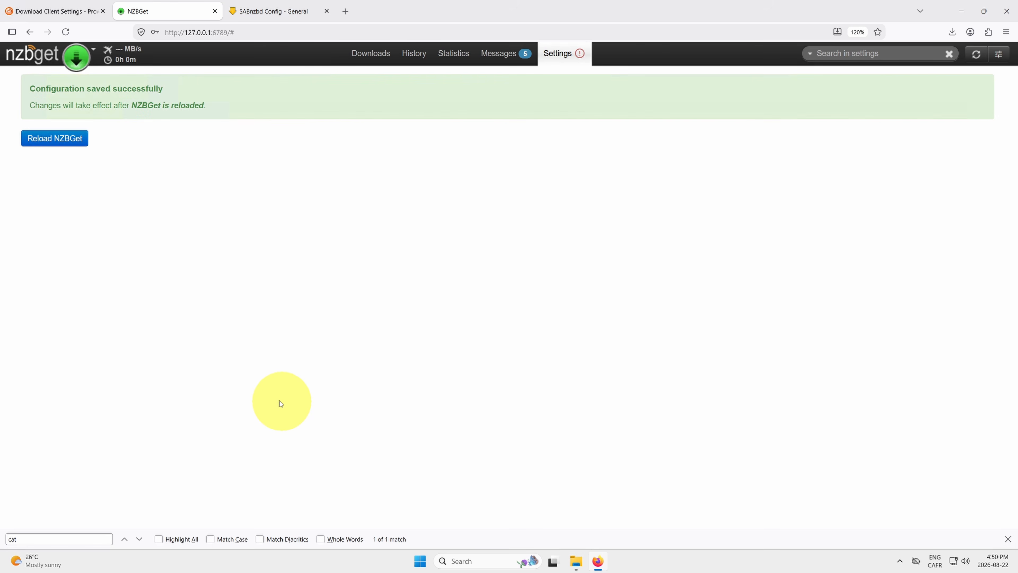
# Reload NZBGet to apply its saved configuration, and in Prowlarr set the NZBGet client's Username to HomeServerChannel
pyautogui.click(64, 140)
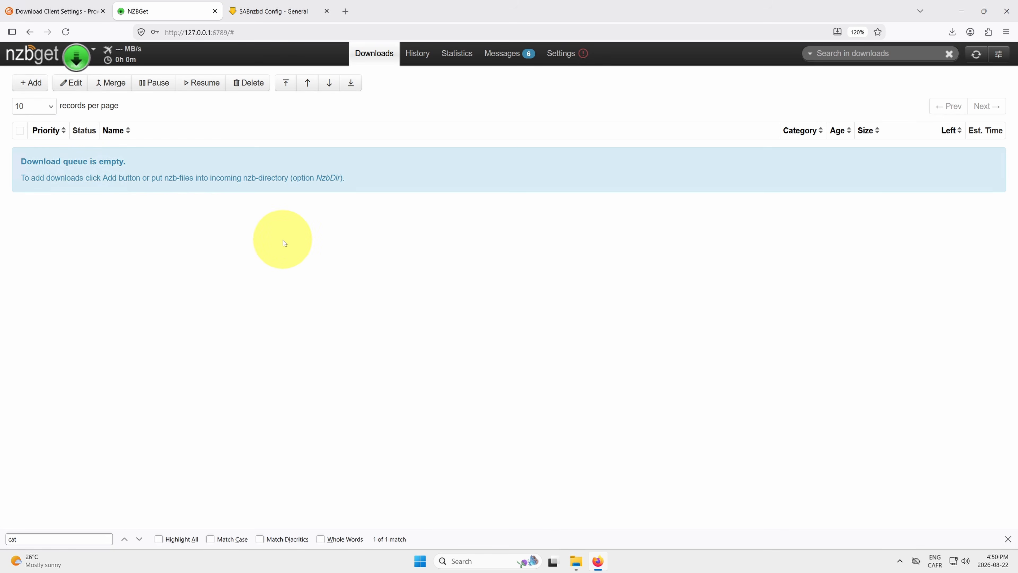
pyautogui.click(62, 12)
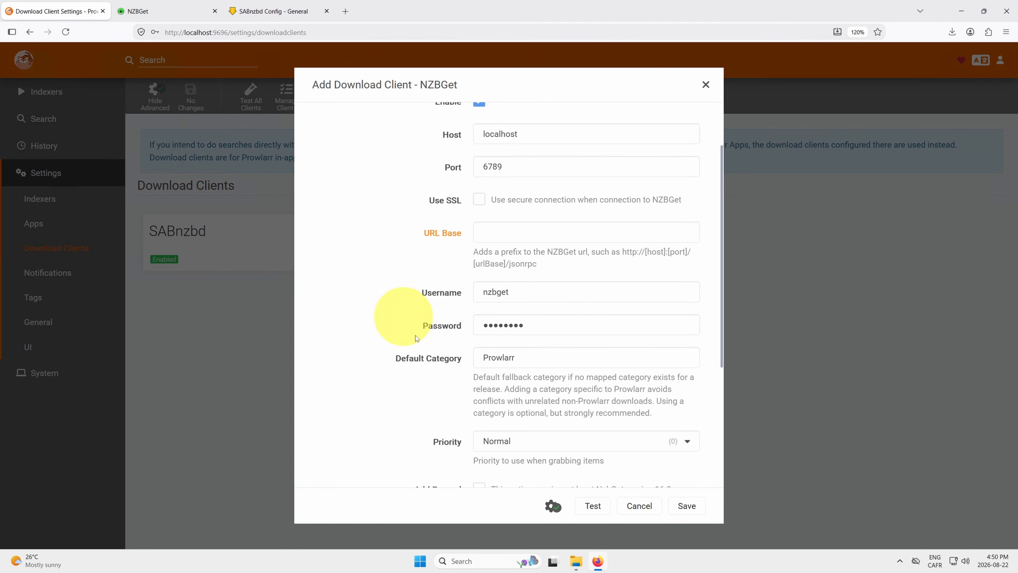
pyautogui.moveTo(514, 289); pyautogui.dragTo(427, 289)
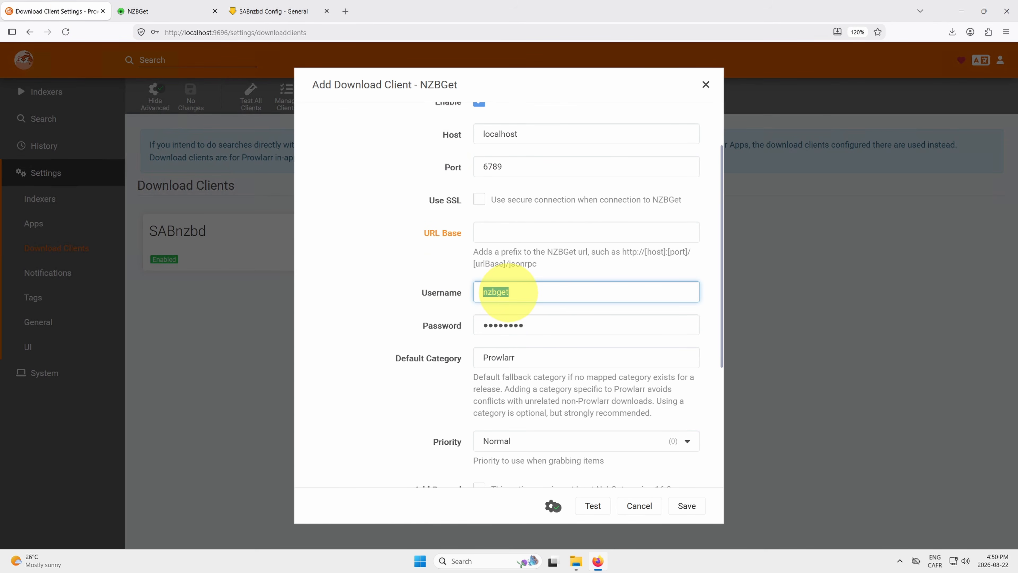
pyautogui.write('HomeSer')
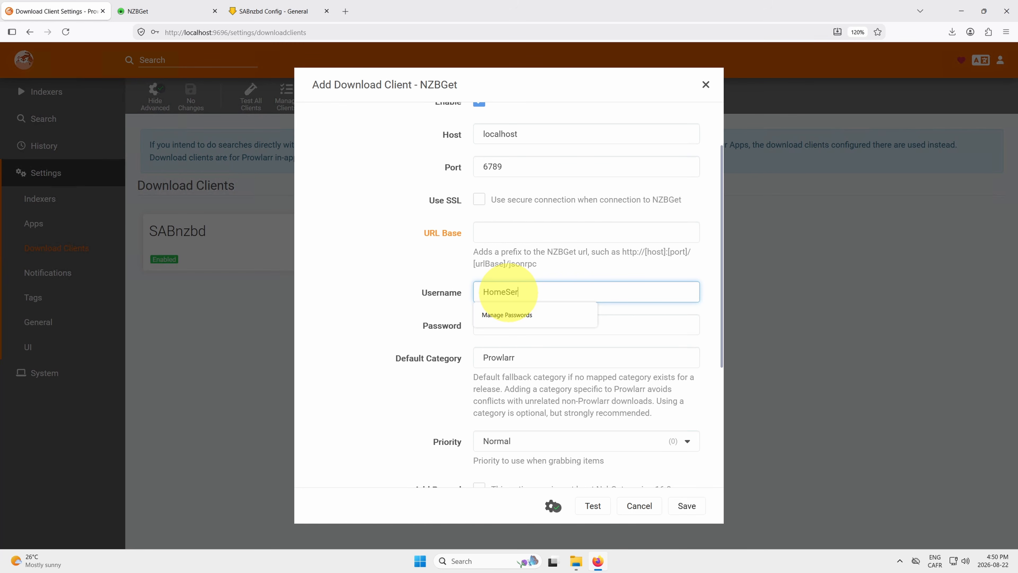
pyautogui.write('verChannel')
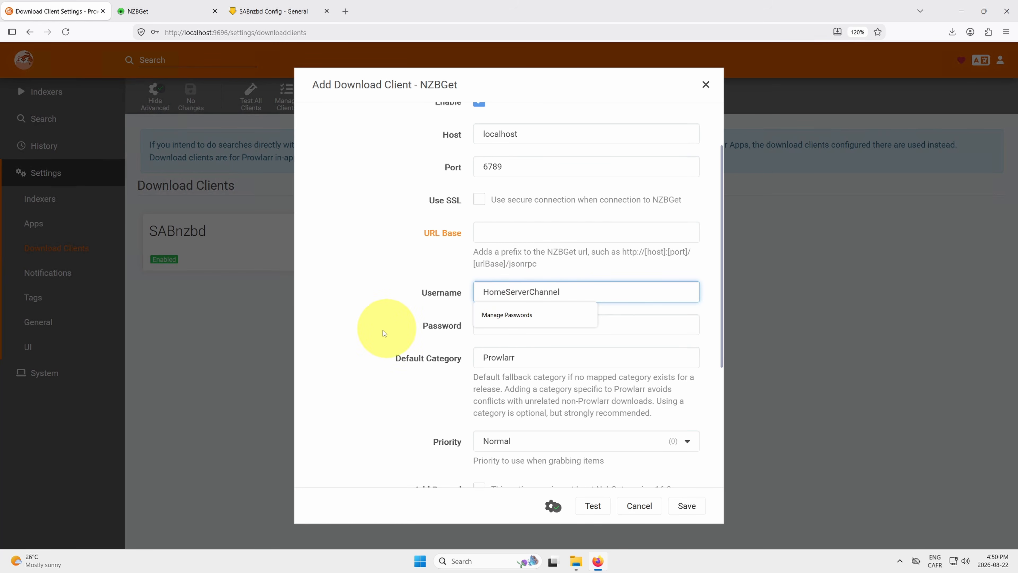
# Enter NZBGet's control password in the Password field of the new download client
pyautogui.click(535, 326)
pyautogui.hotkey('ctrl', 'v')
pyautogui.moveTo(535, 328); pyautogui.dragTo(457, 322)
pyautogui.write('••••')
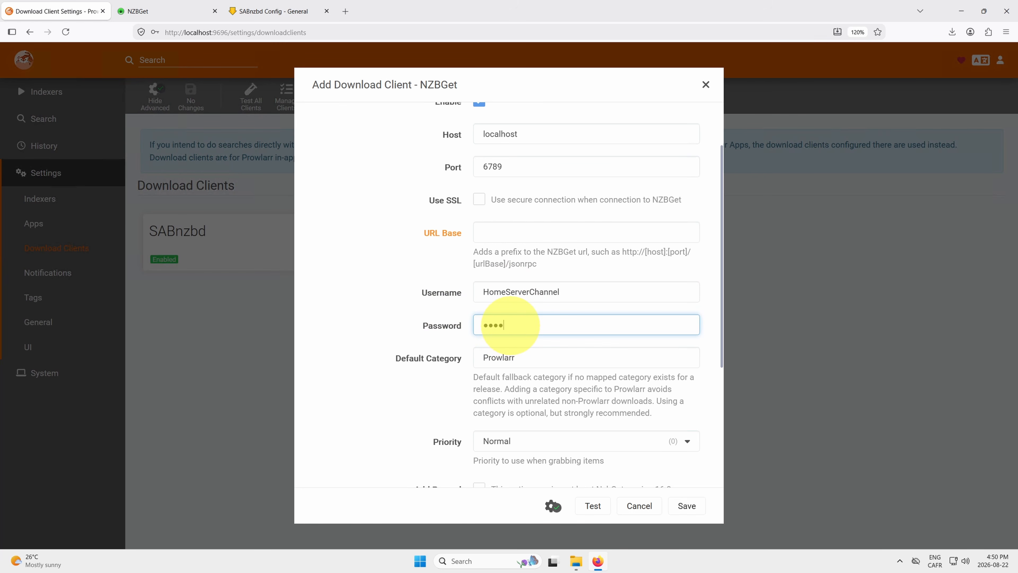
pyautogui.press('BackSpace')
pyautogui.press('BackSpace')
pyautogui.press('BackSpace')
pyautogui.press('BackSpace')
pyautogui.write('••••••')
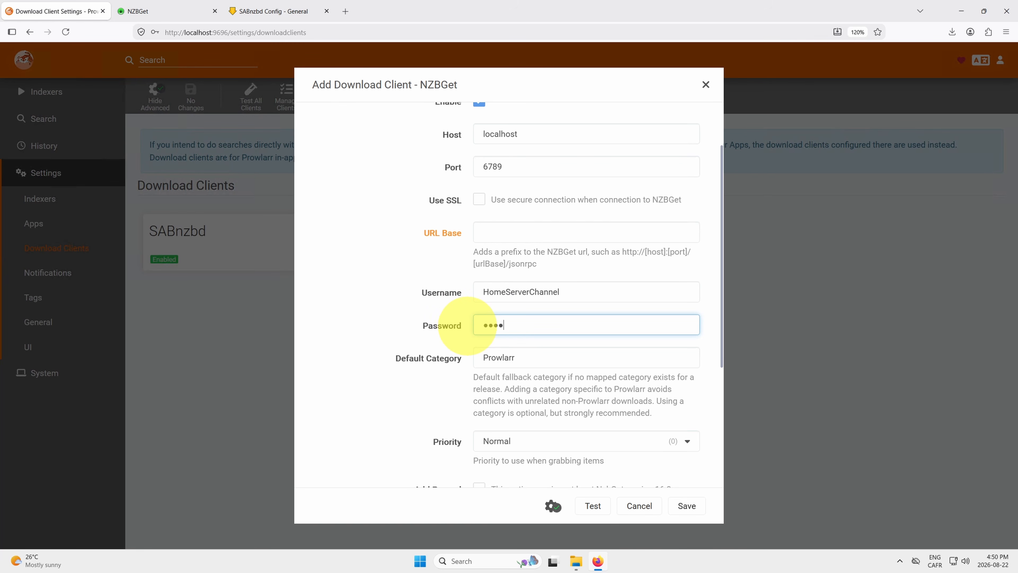
# Set the NZBGet client's Default Category to Movies, test the connection, and save the client
pyautogui.scroll(-2, 585, 347)
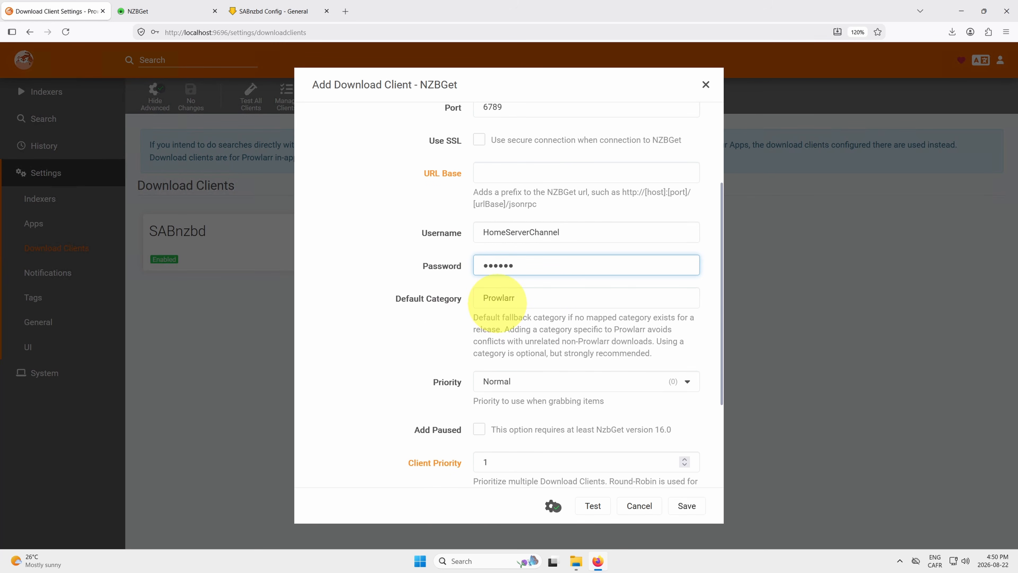
pyautogui.press('Tab')
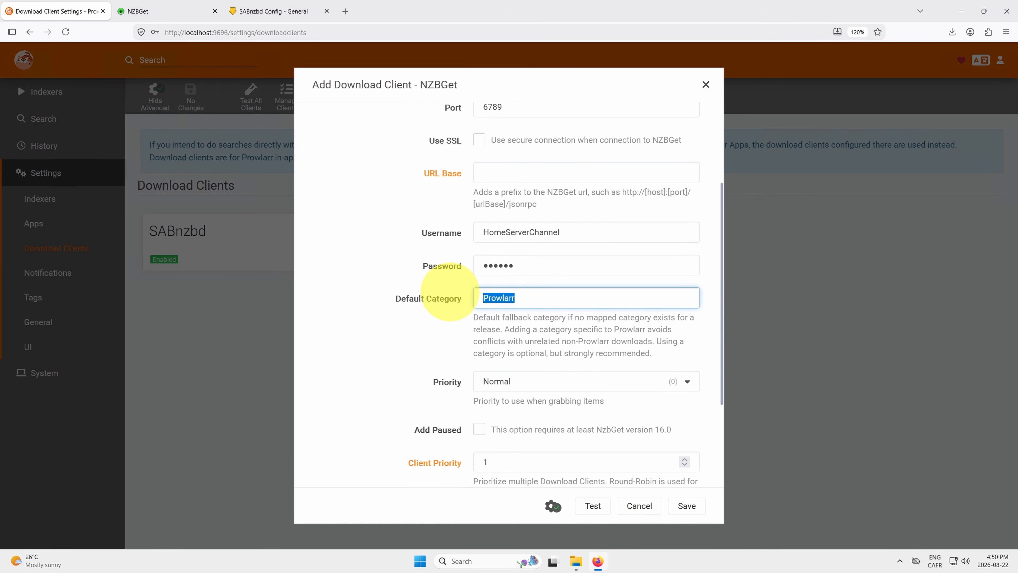
pyautogui.write('Movies')
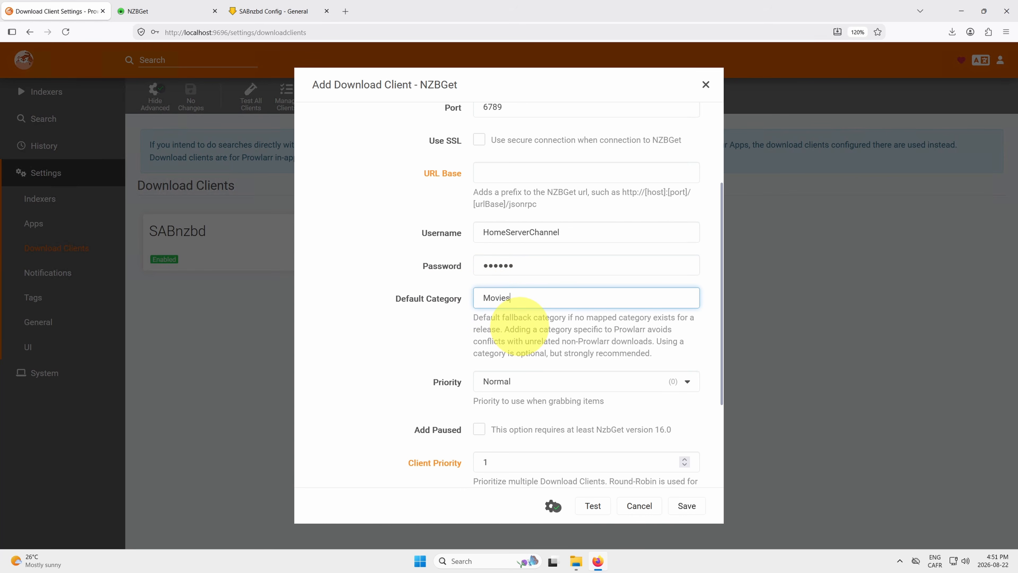
pyautogui.click(589, 504)
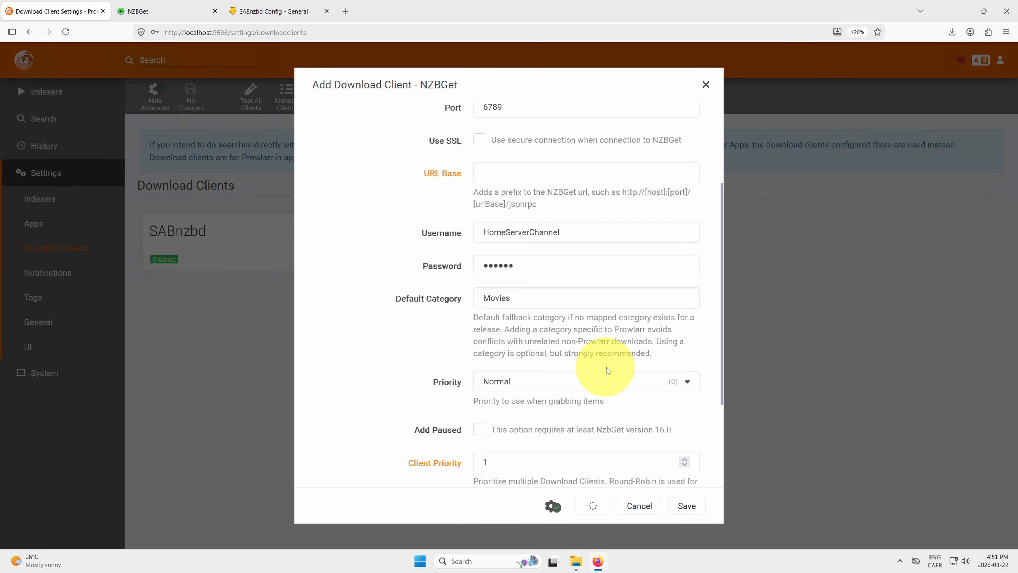
pyautogui.click(686, 507)
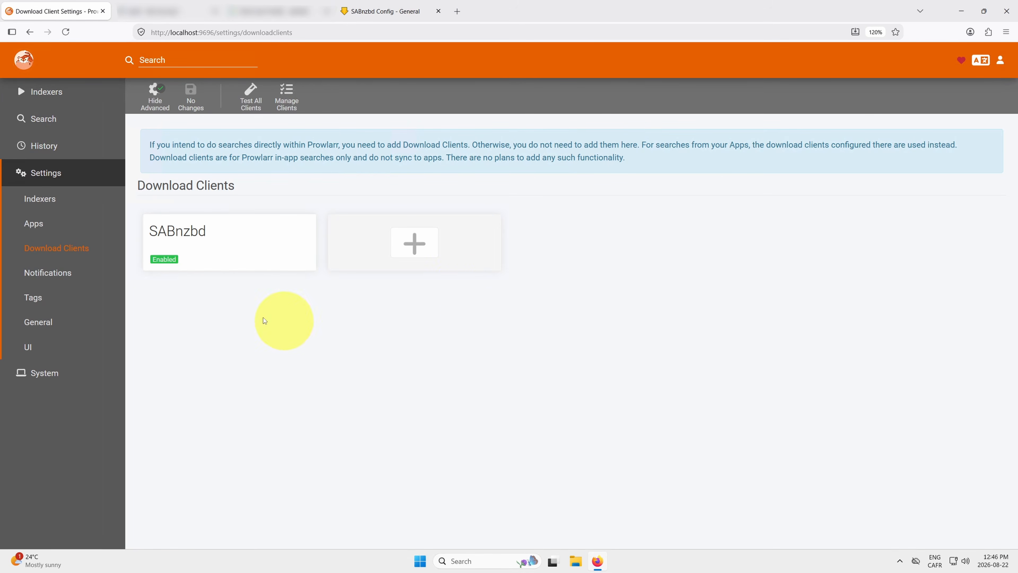
# Review the SABnzbd download client's connection settings in Prowlarr and close them without changes
pyautogui.click(217, 265)
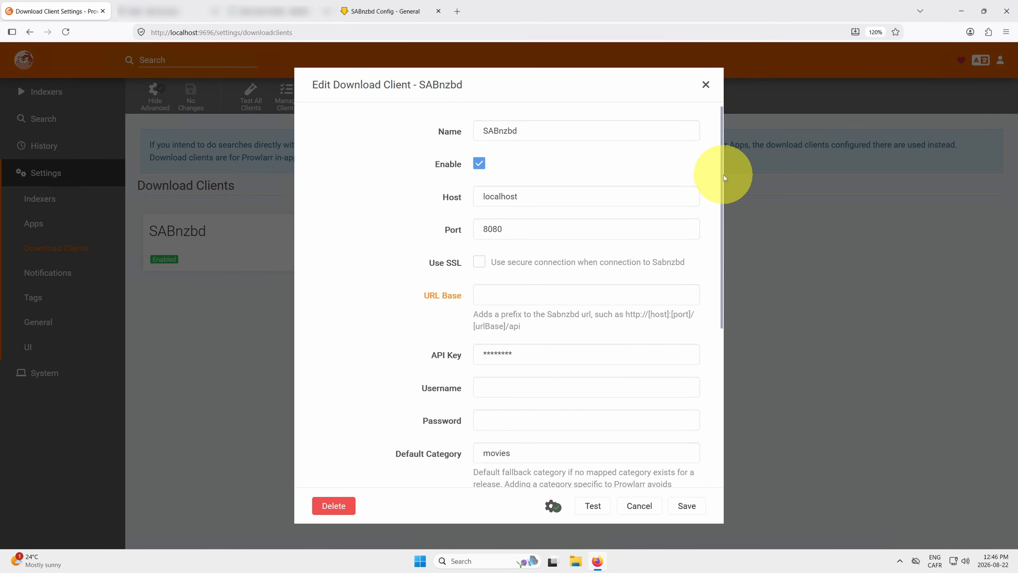
pyautogui.moveTo(723, 176); pyautogui.dragTo(544, 162)
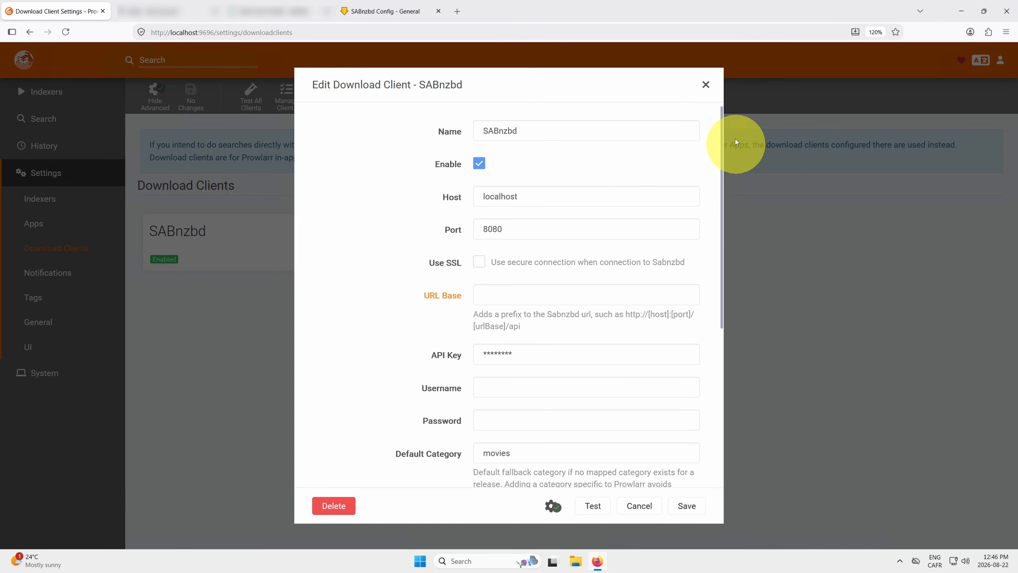
pyautogui.click(705, 85)
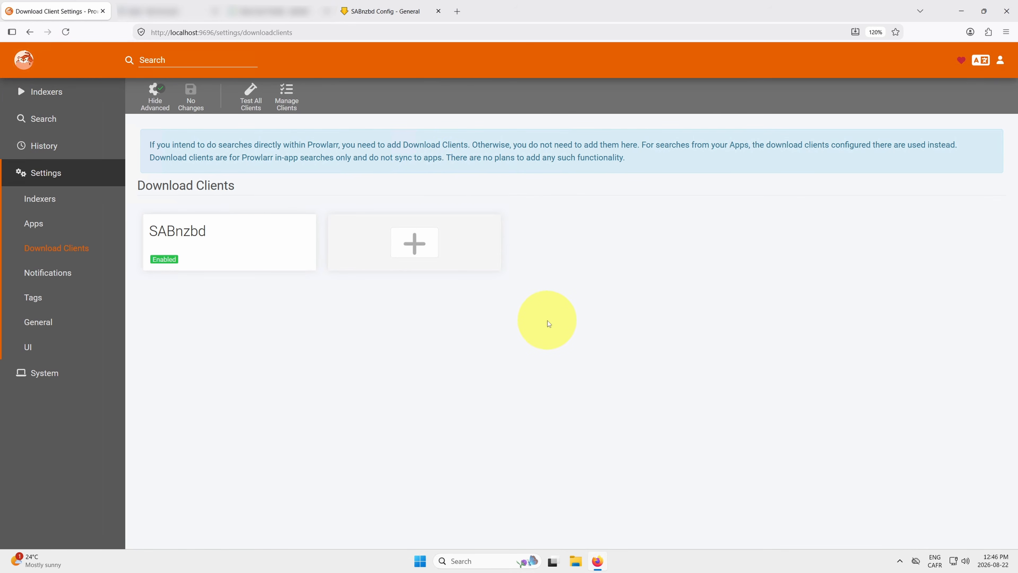
pyautogui.click(900, 561)
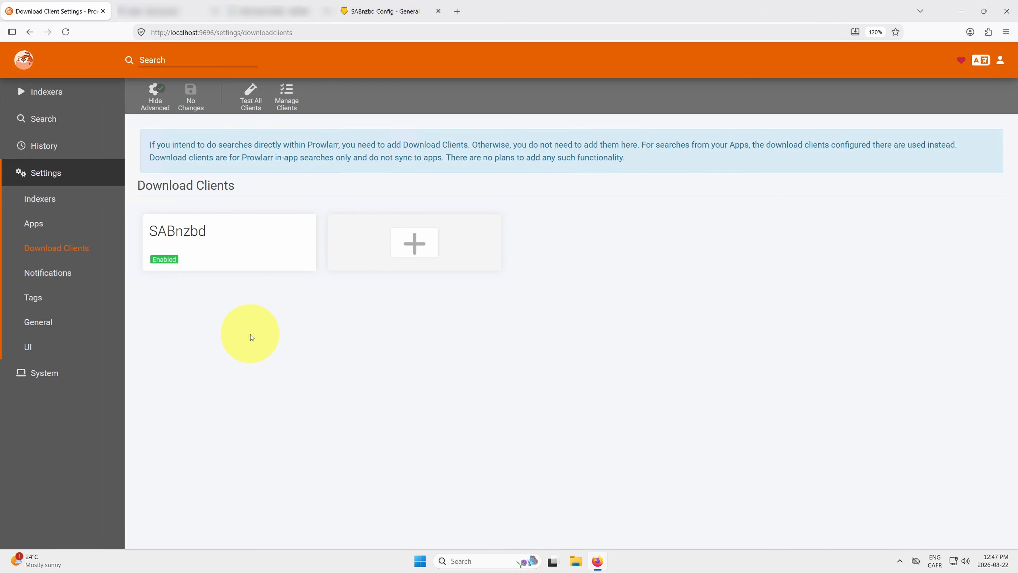
# Enter a query in Prowlarr's release search, run it across all indexers, and compare the results by Size and Grabs
pyautogui.click(50, 119)
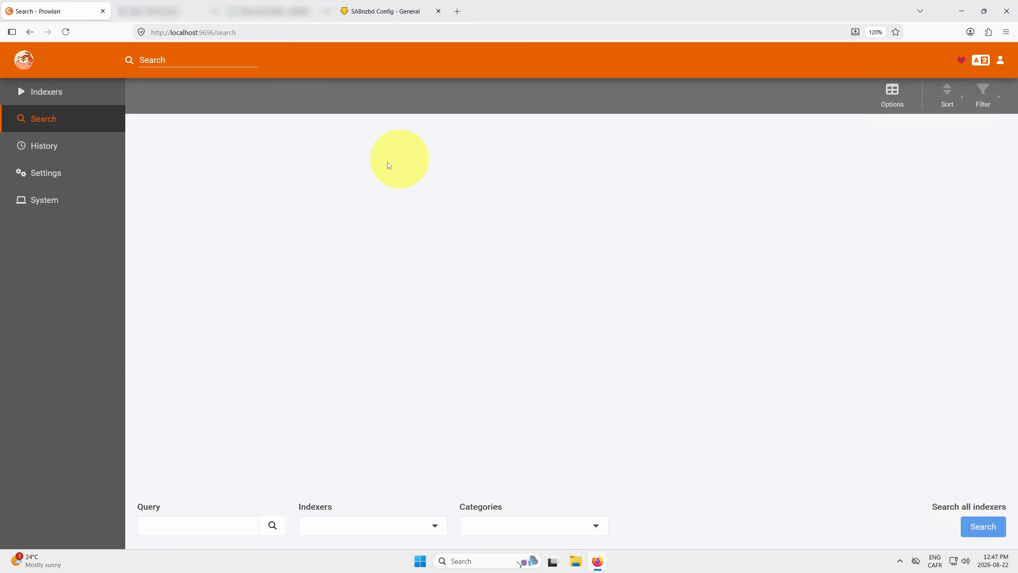
pyautogui.click(177, 523)
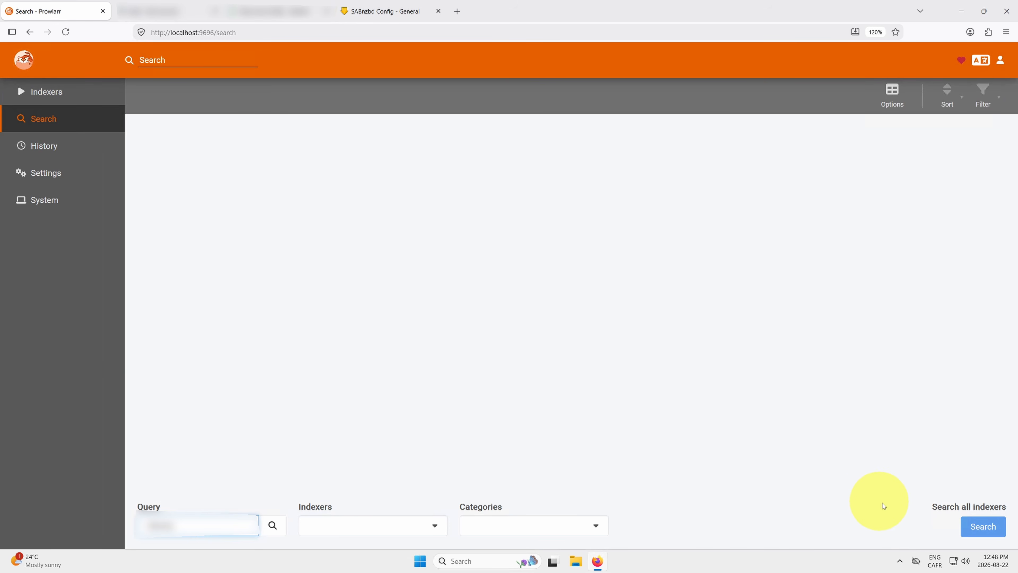
pyautogui.click(973, 535)
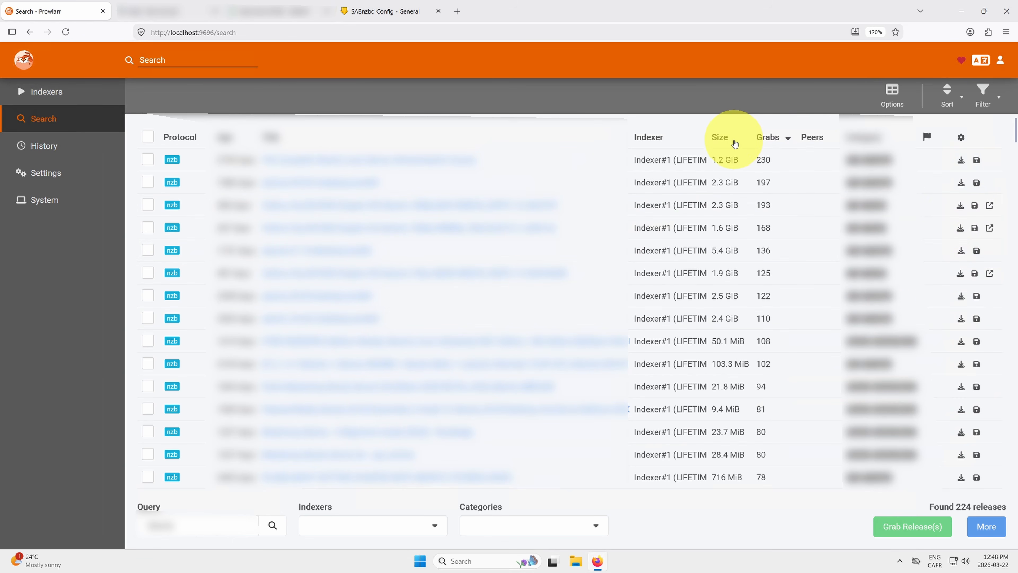
pyautogui.click(730, 139)
pyautogui.click(763, 139)
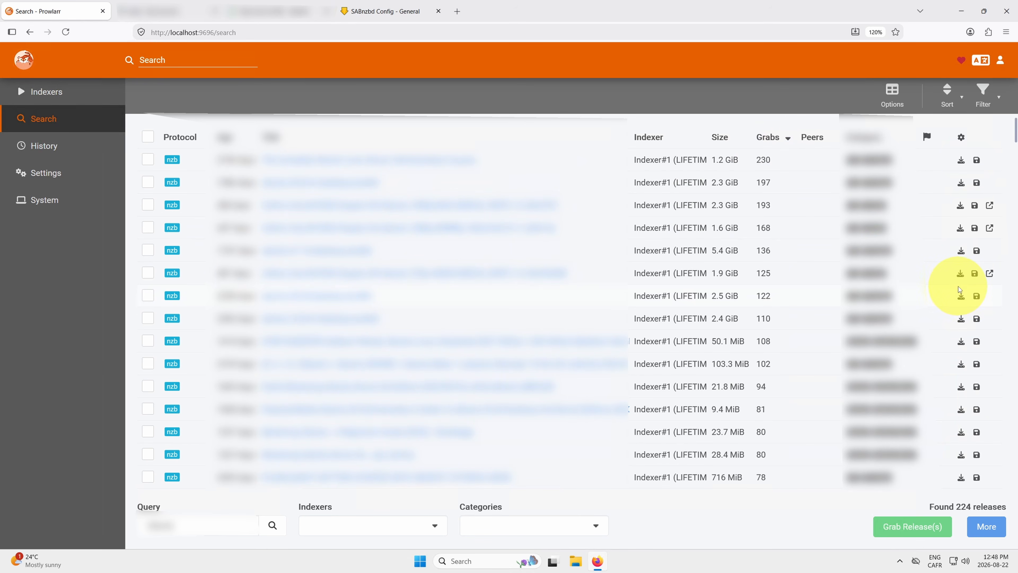
# Grab the 5.4 GiB, 2.4 GiB and 103.3 MiB releases, and switch to SABnzbd to check its download queue
pyautogui.click(961, 251)
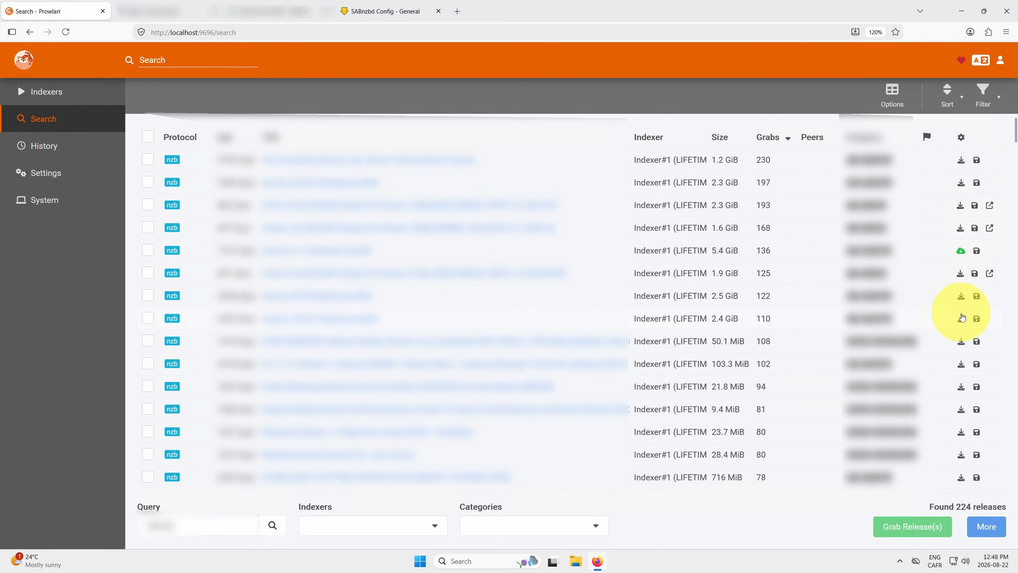
pyautogui.click(962, 319)
pyautogui.click(961, 364)
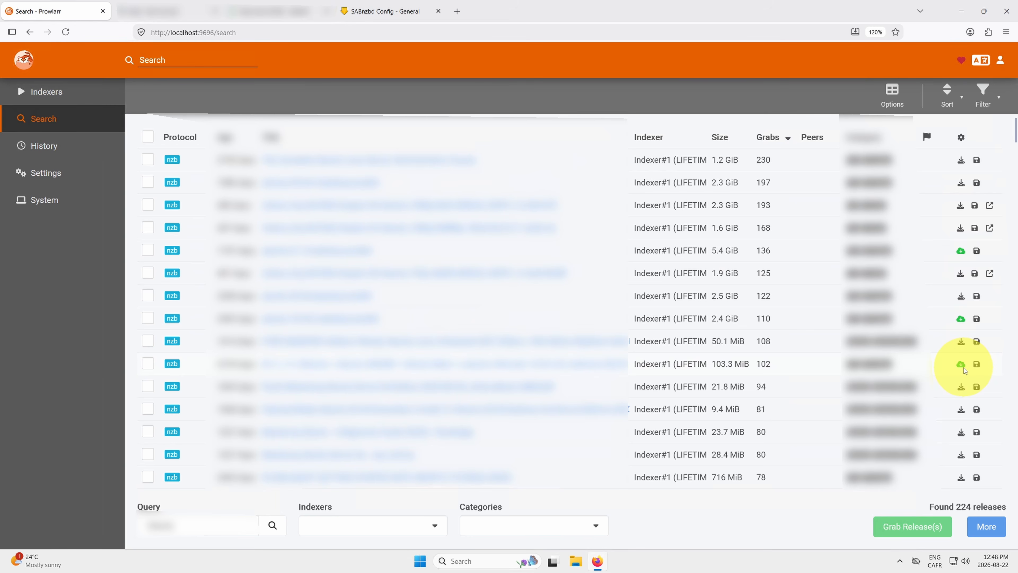
pyautogui.click(393, 17)
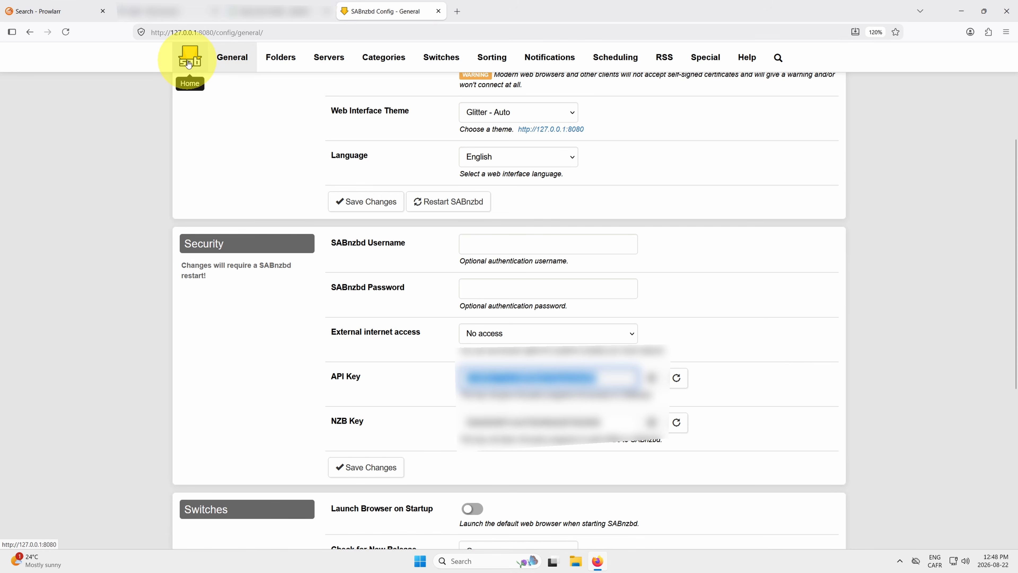
pyautogui.click(188, 64)
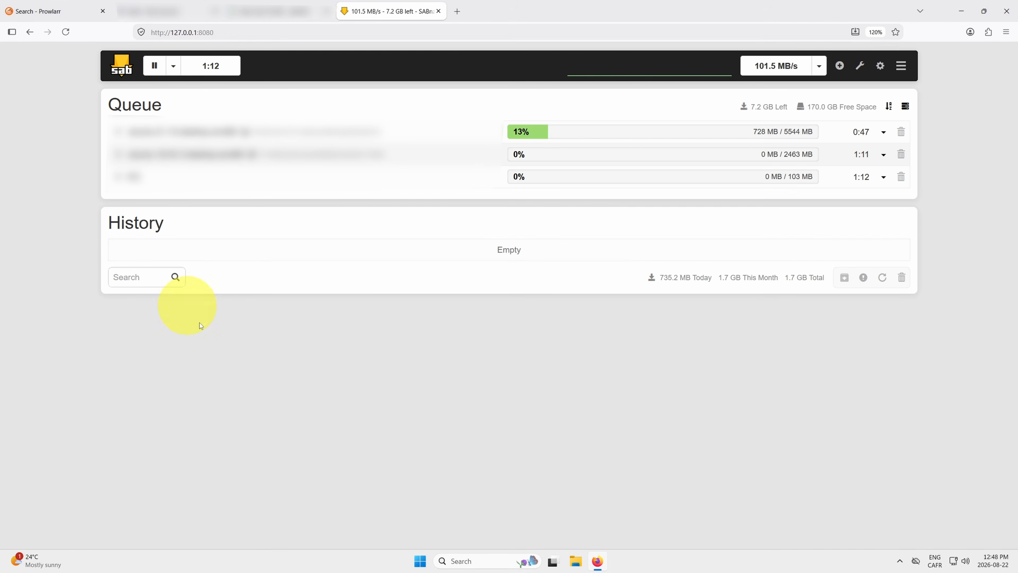